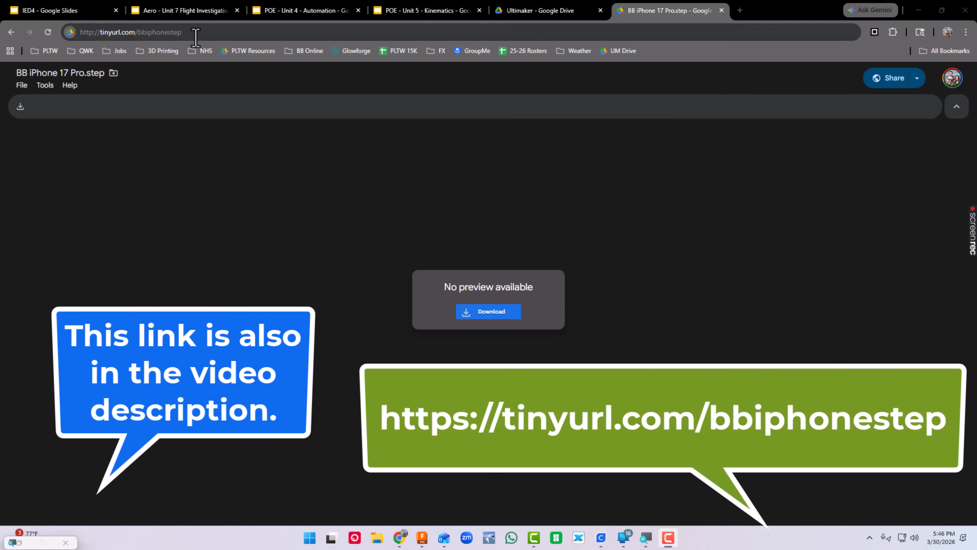
Download the BB iPhone 17 Pro.step file from tinyurl.com/bbiphonestep
left_click(195, 33)
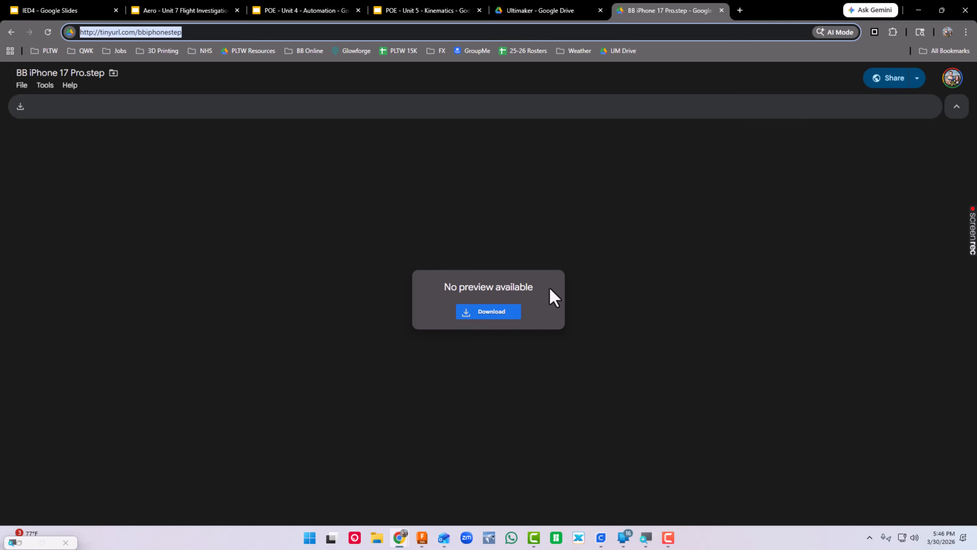
left_click(494, 316)
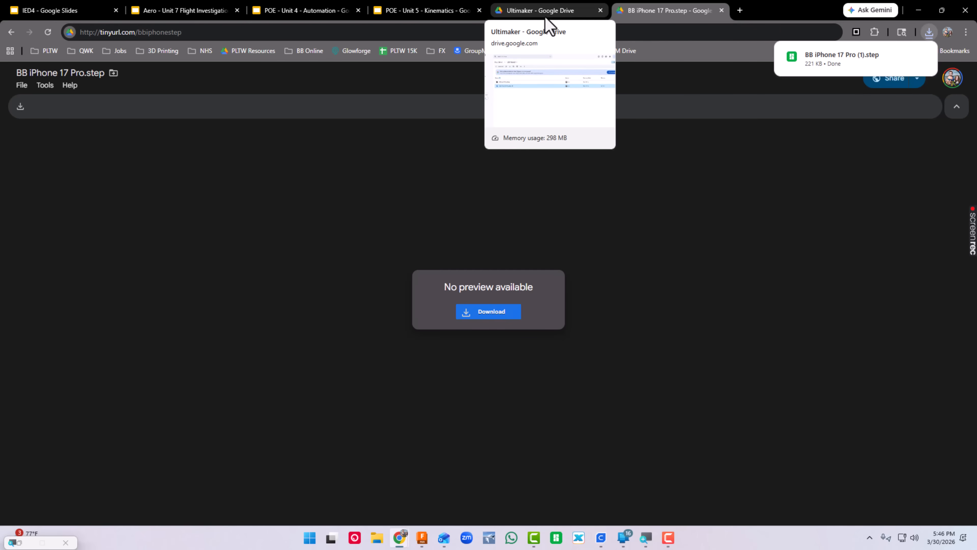
Switch to Autodesk Fusion, create a folder named Phone Case inside Ultimaker Series 6 and open it
left_click(424, 540)
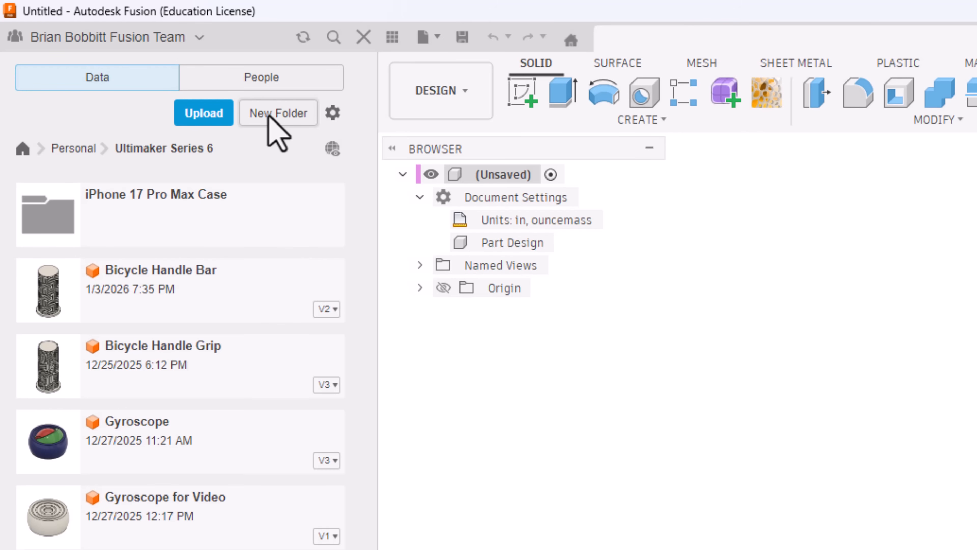
left_click(284, 119)
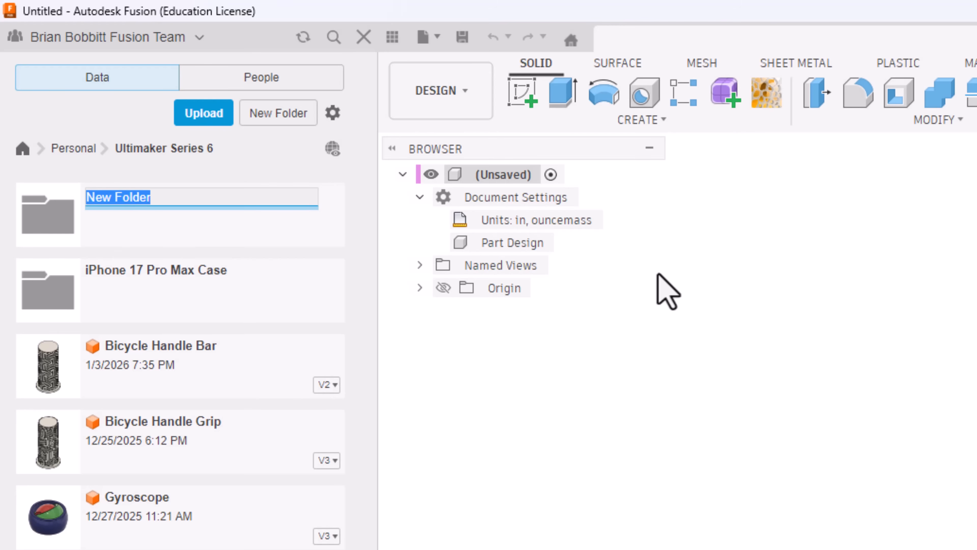
type("ph")
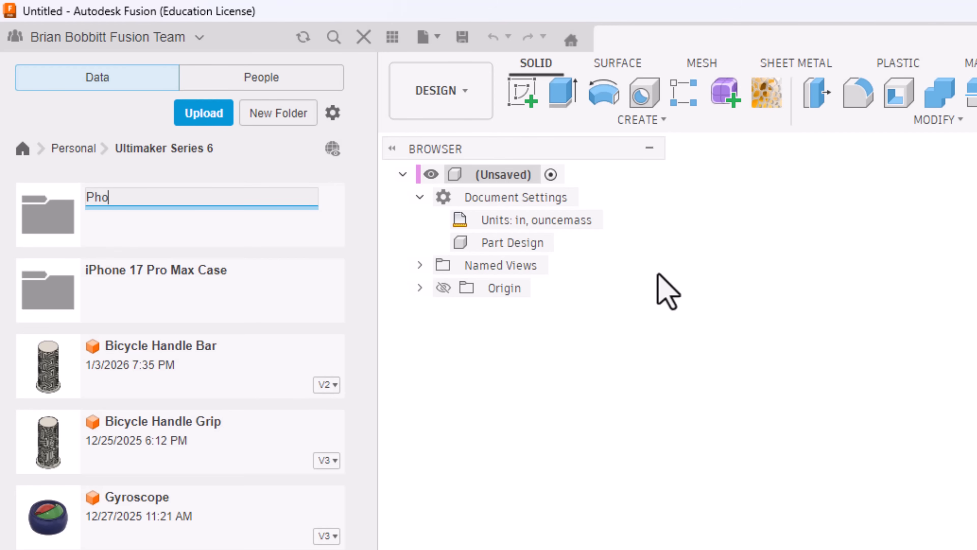
key("Return")
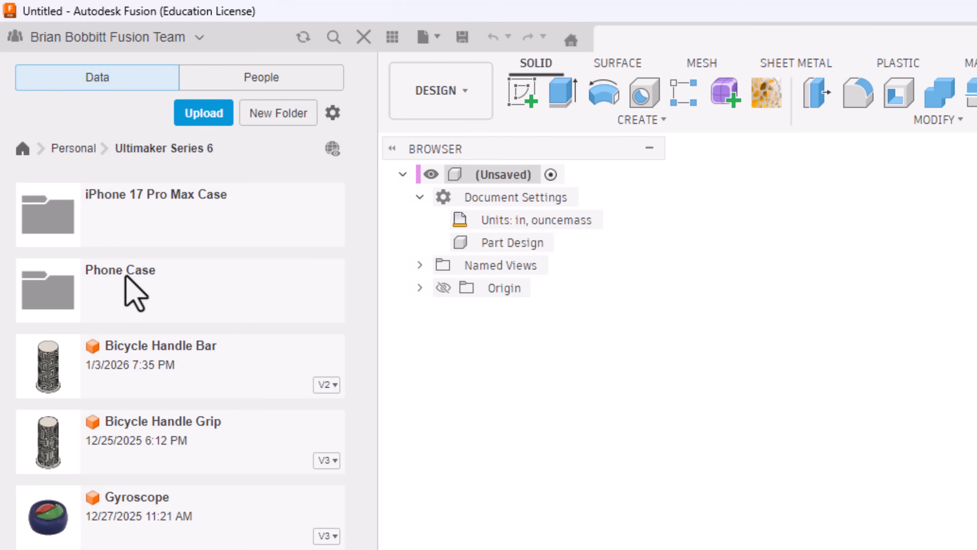
left_click(125, 275)
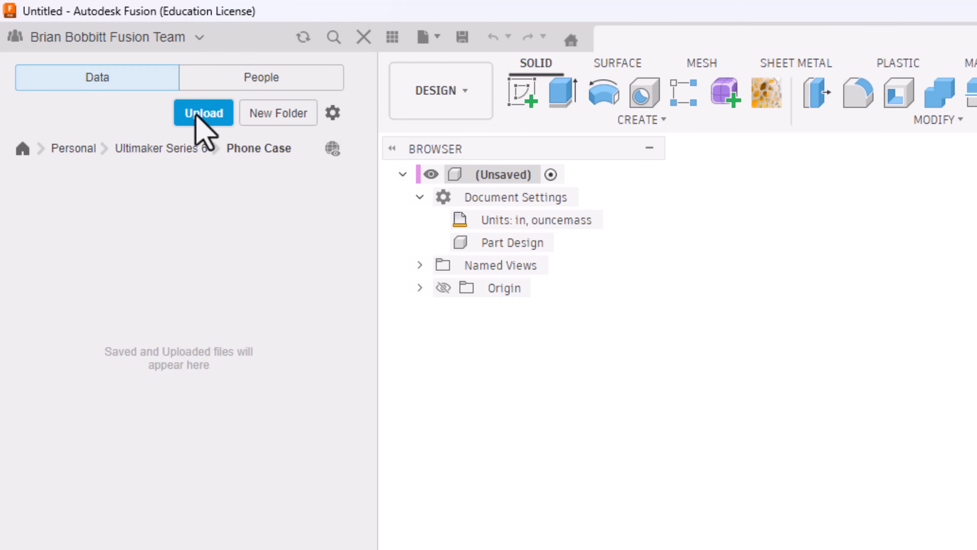
Upload the downloaded BB iPhone 17 Pro (1) STEP file into the Phone Case folder
left_click(202, 114)
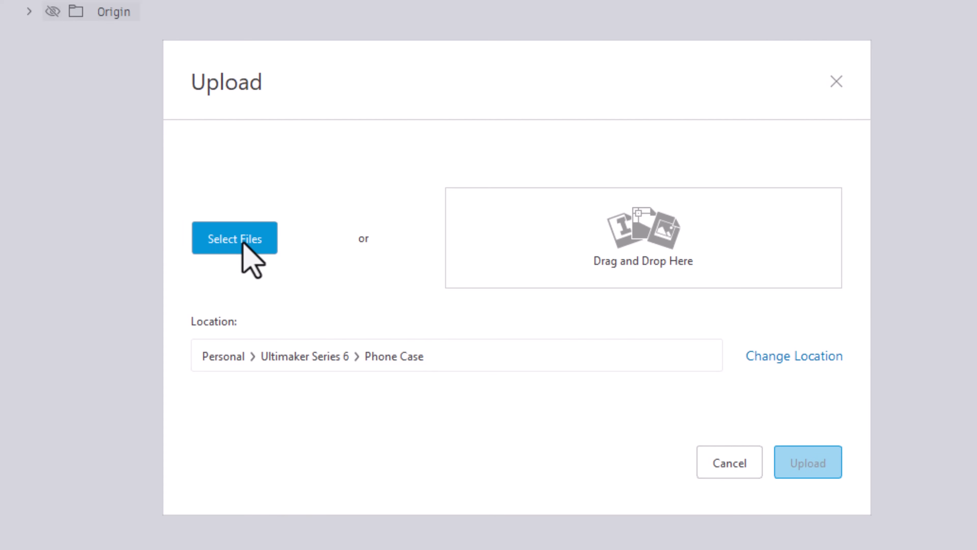
left_click(234, 239)
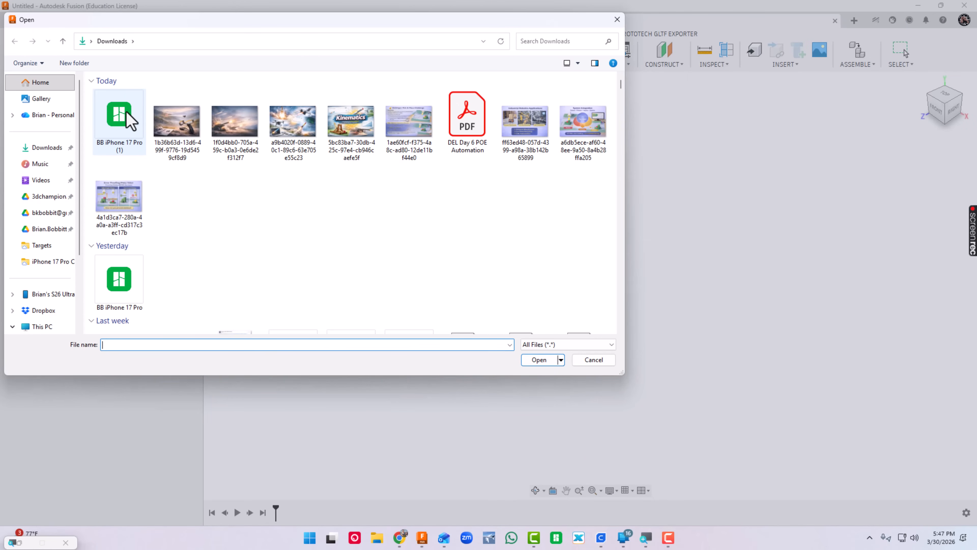
left_click(126, 112)
double_click(127, 117)
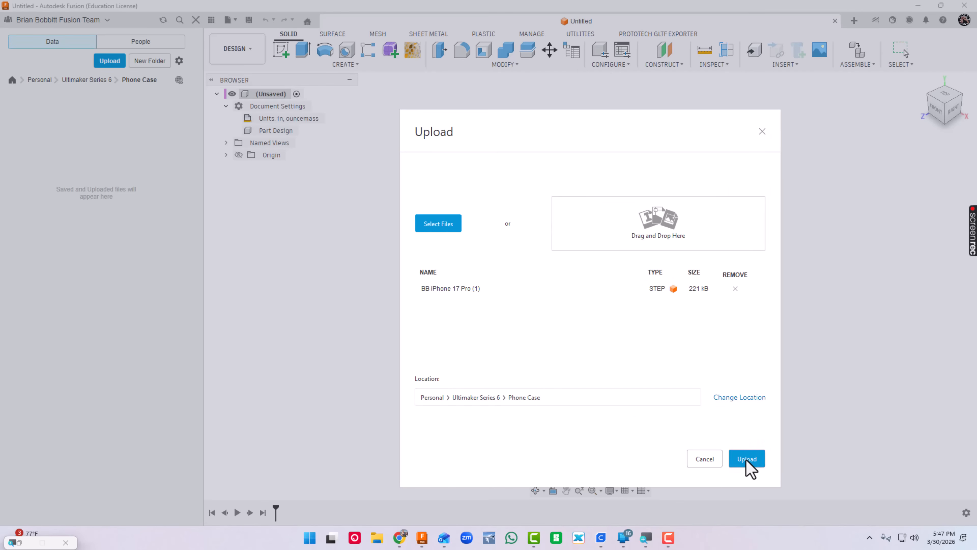
left_click(747, 459)
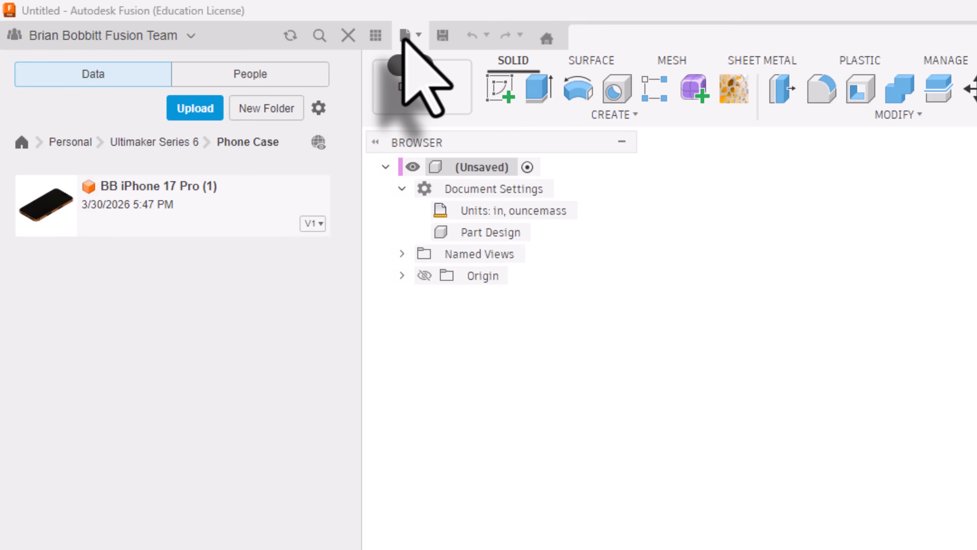
Create a new Hybrid Design with inch (in), ouncemass units
left_click(405, 39)
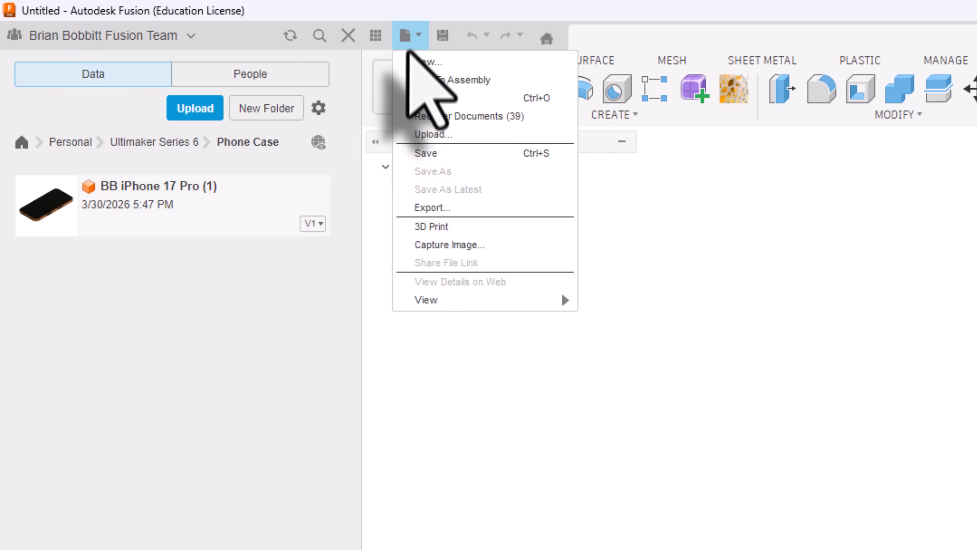
left_click(414, 63)
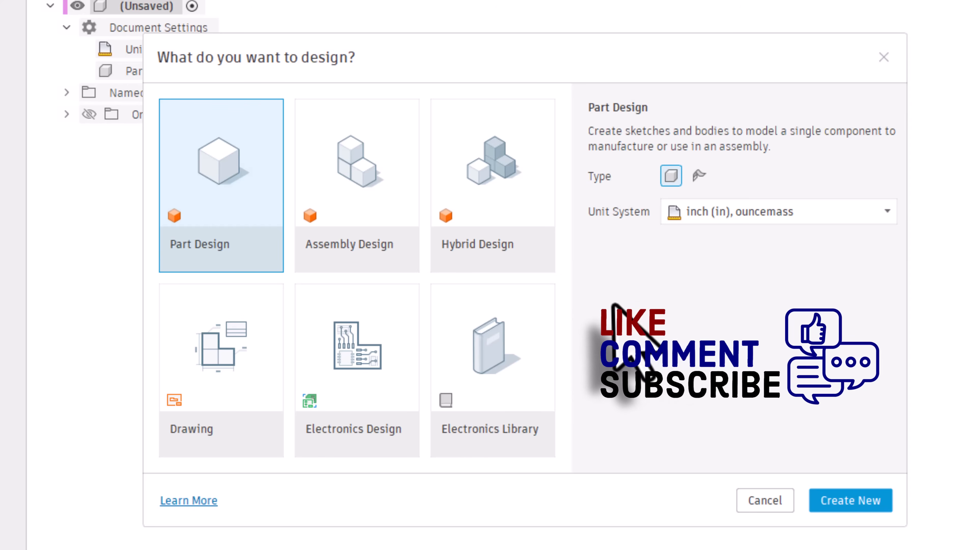
left_click(521, 164)
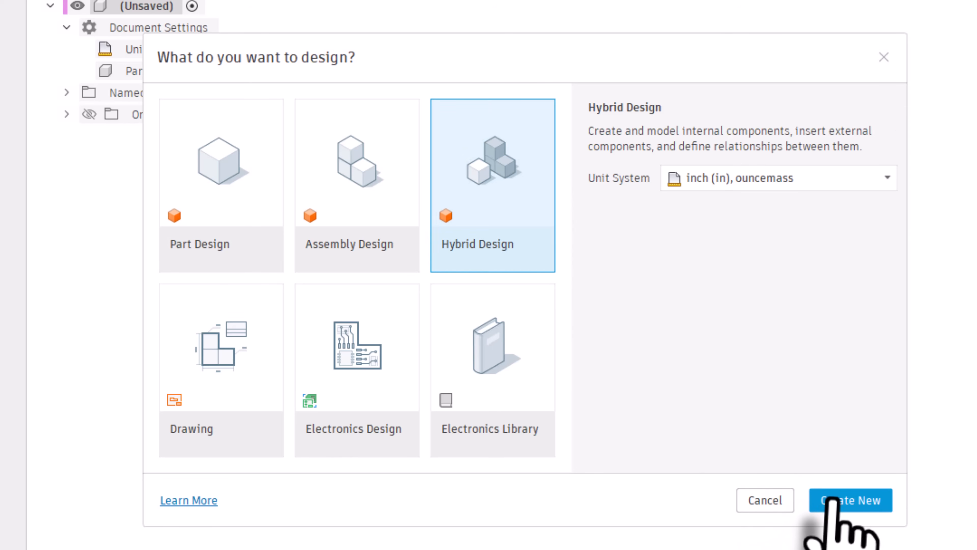
left_click(832, 499)
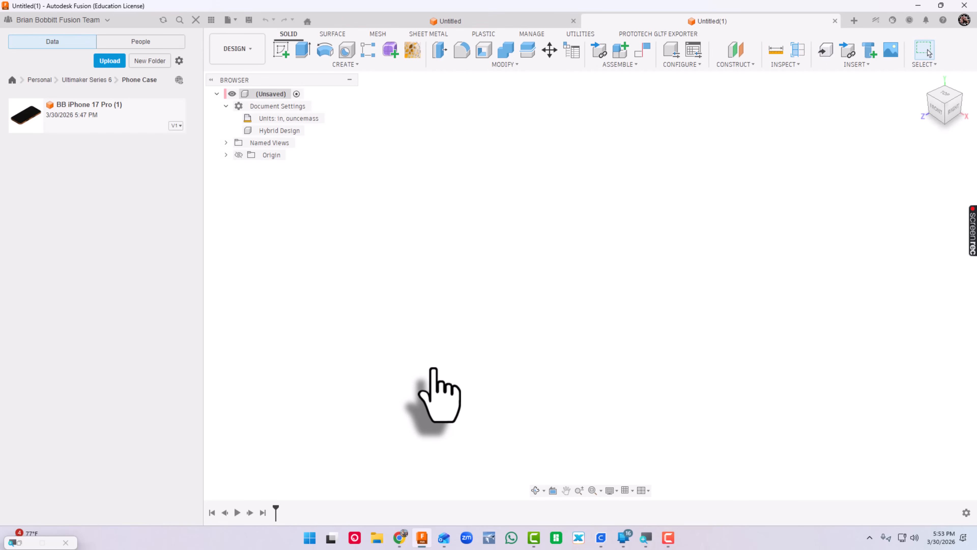
Insert the BB iPhone 17 Pro (1) model into the design, accepting its initial position with Ground To Parent enabled
left_click_drag(52, 113, 568, 236)
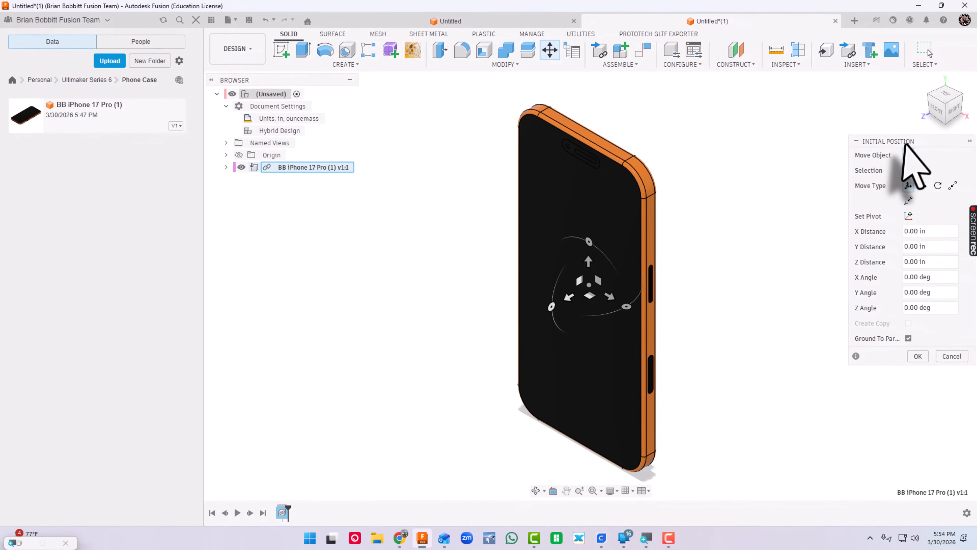
left_click_drag(905, 143, 795, 128)
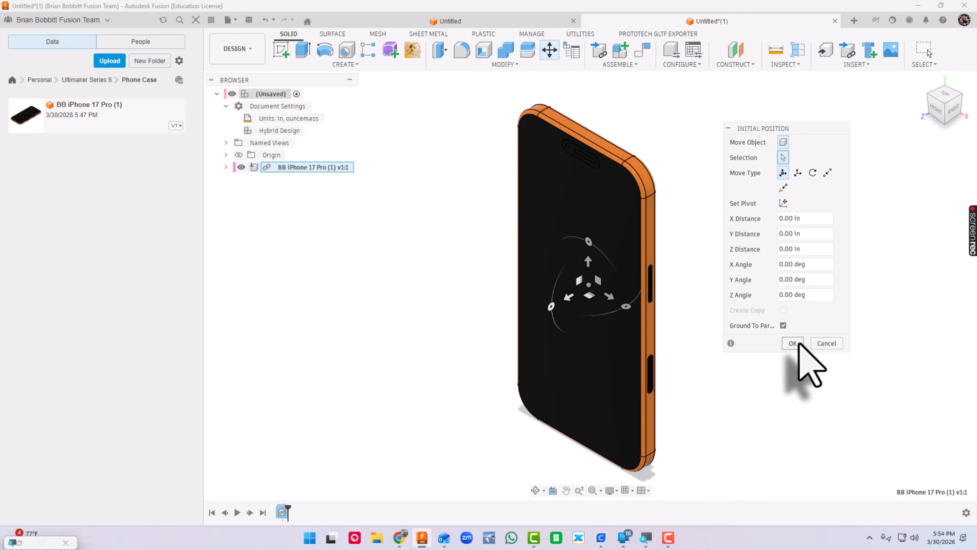
left_click(800, 344)
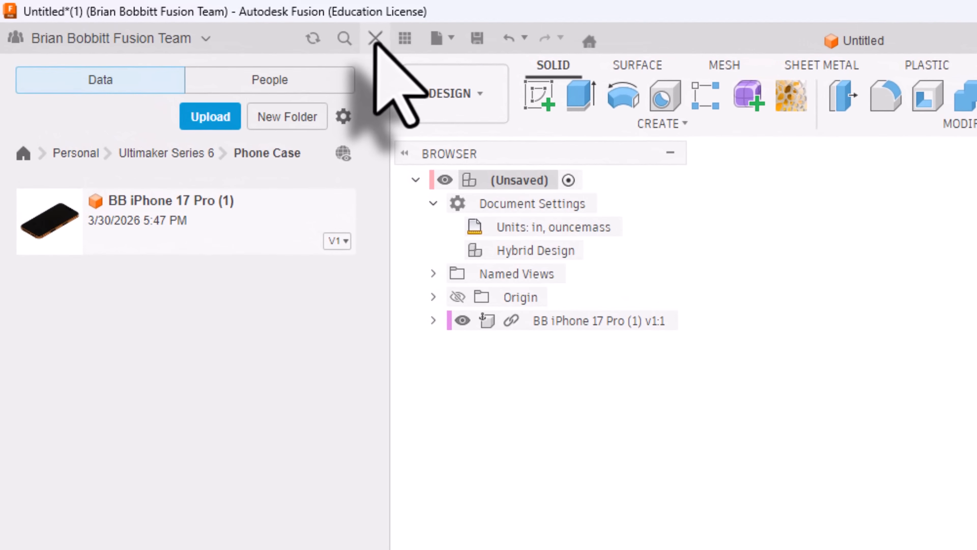
Toggle the data panel and leave it hidden
left_click(405, 37)
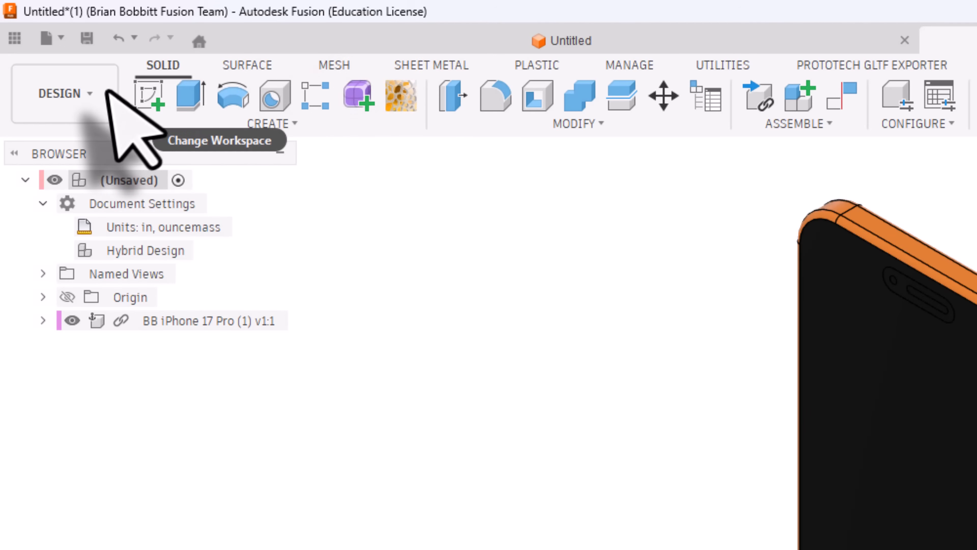
left_click(15, 37)
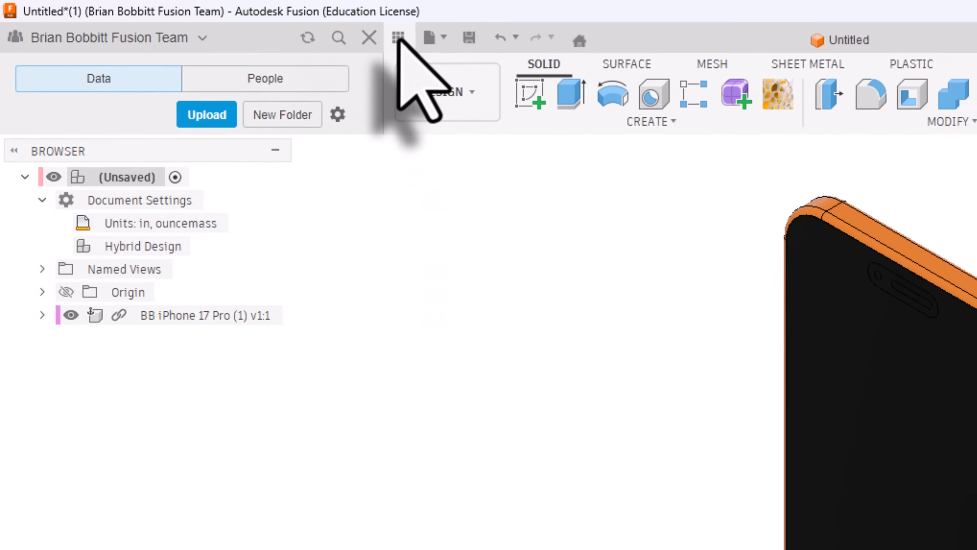
left_click(405, 37)
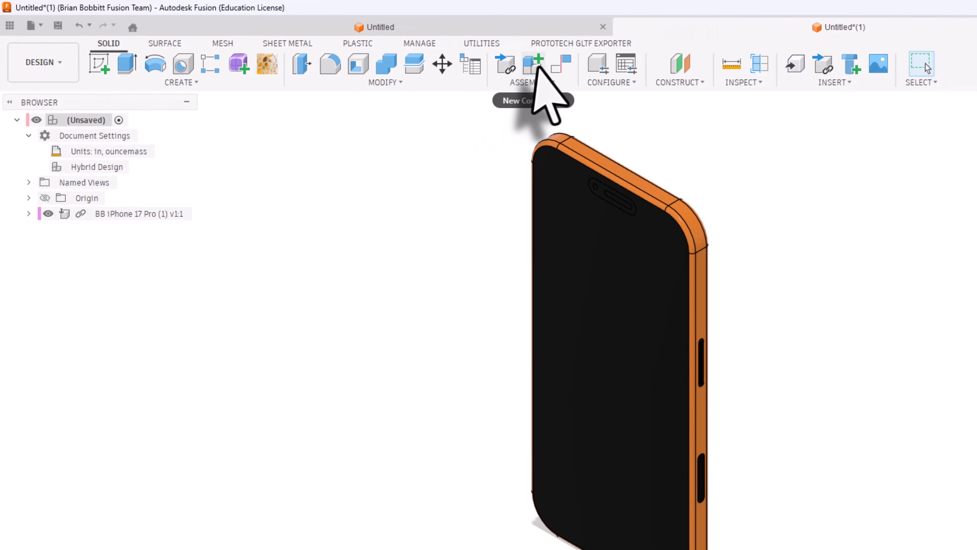
Create an internal component named Back of Phone Case under the top-level assembly and make it active
left_click(539, 67)
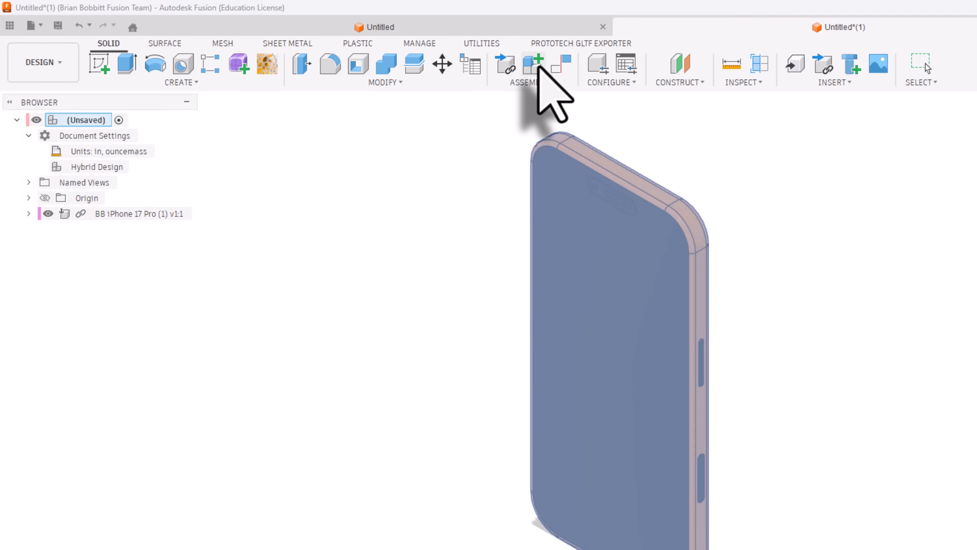
left_click_drag(975, 171, 876, 151)
left_click_drag(906, 214, 840, 215)
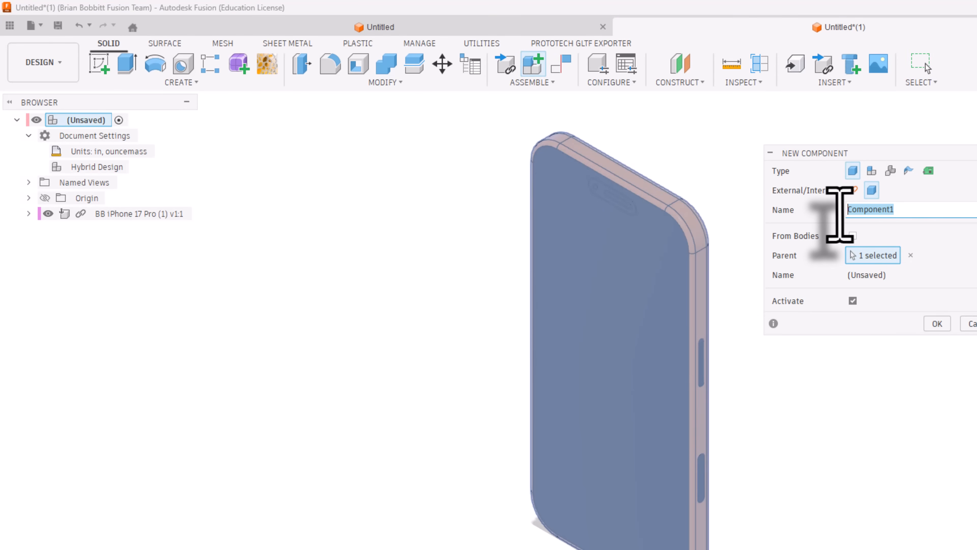
type("Back of Phone Case")
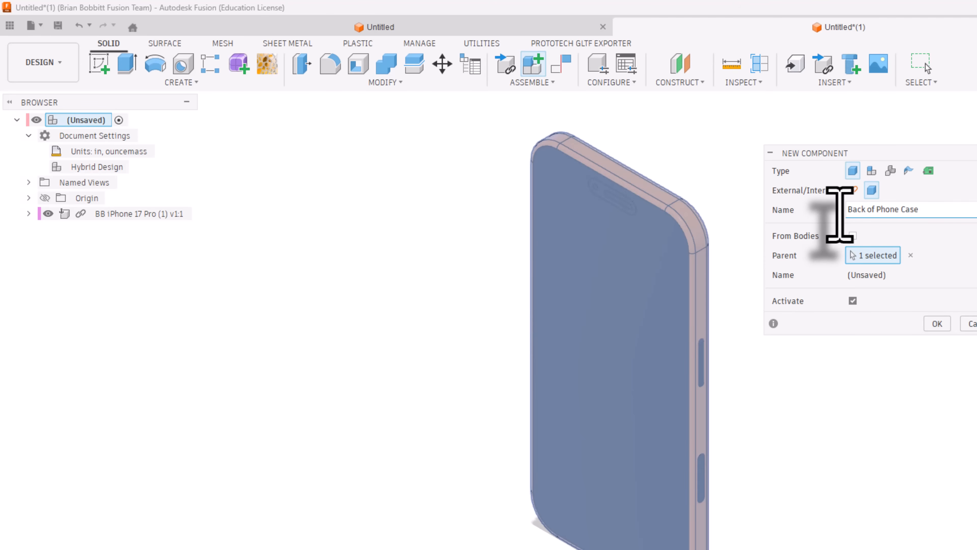
left_click(938, 324)
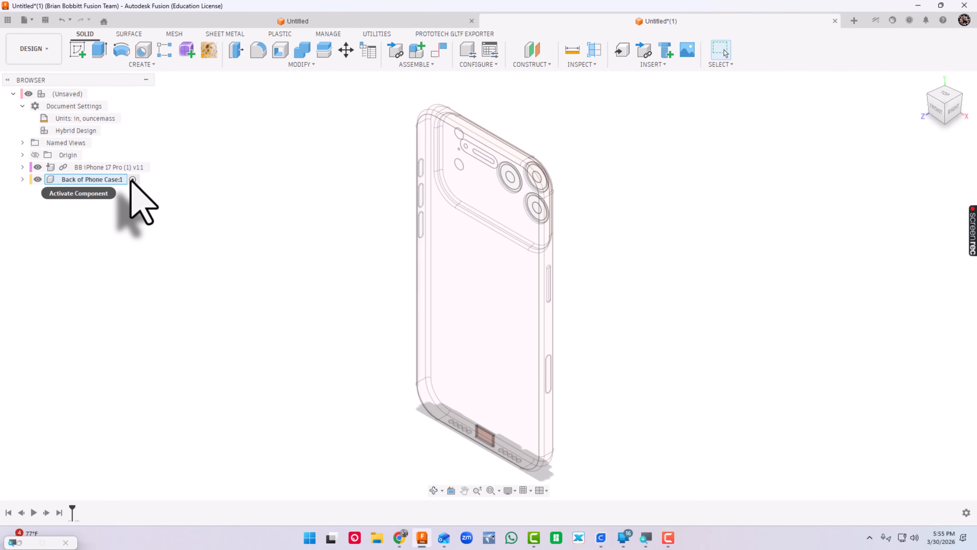
left_click(132, 180)
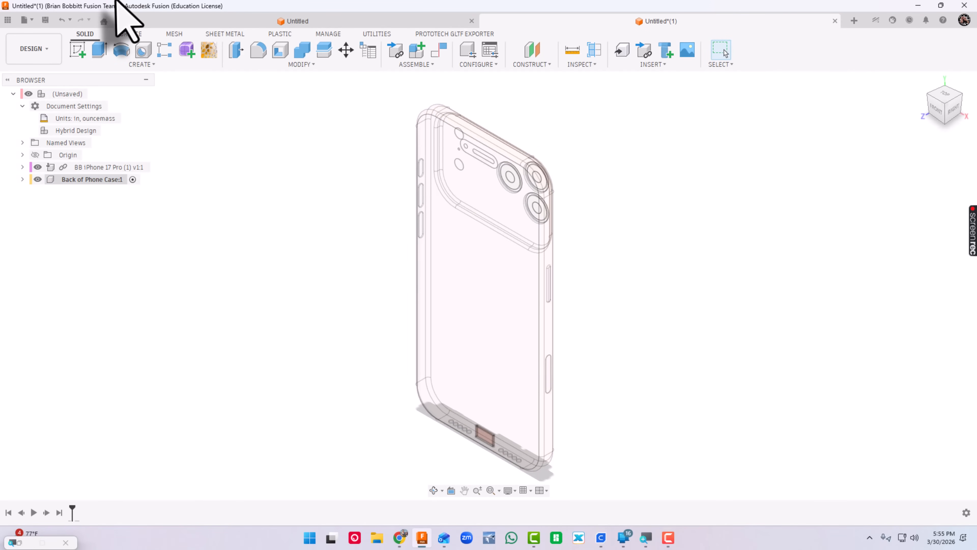
Save the design as Phone Case Assembly in the Phone Case folder and check that folder's files
left_click(45, 20)
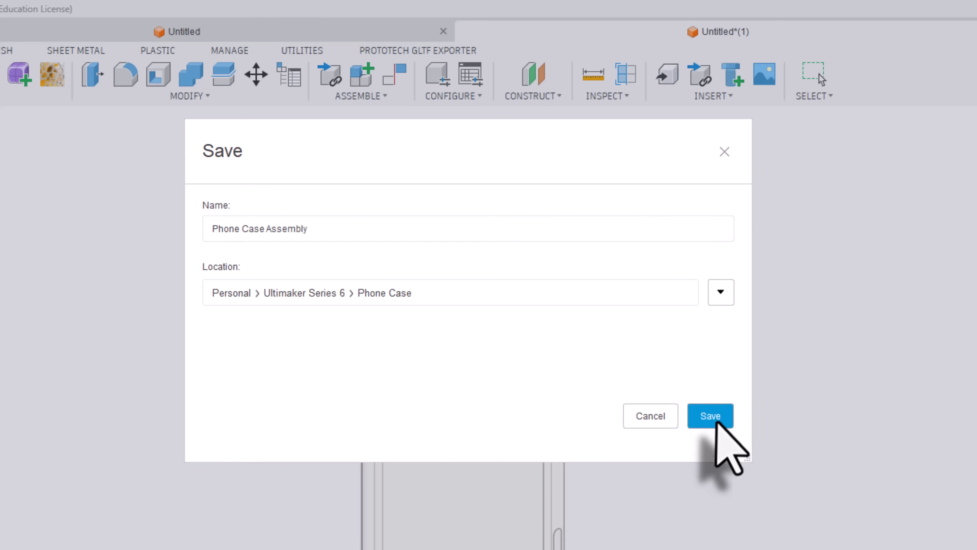
left_click(713, 419)
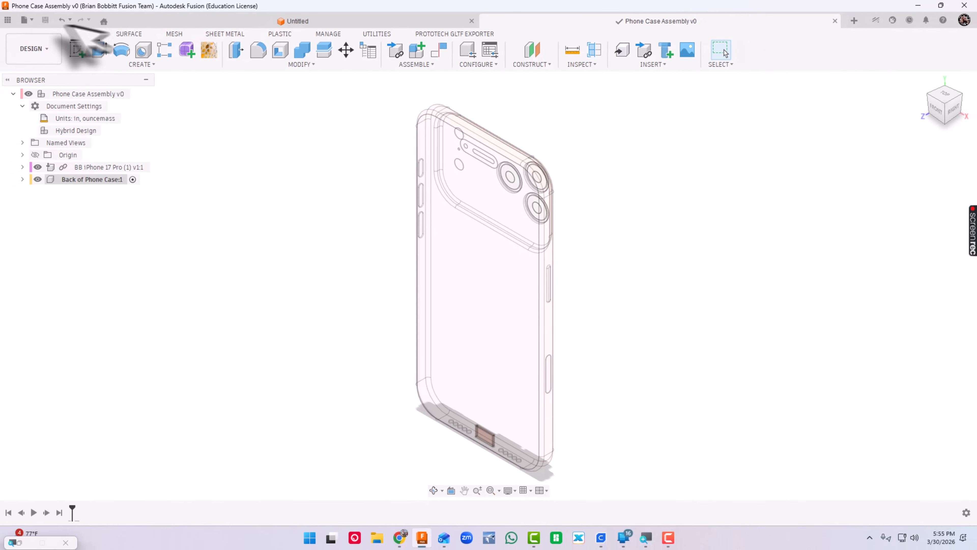
left_click(7, 20)
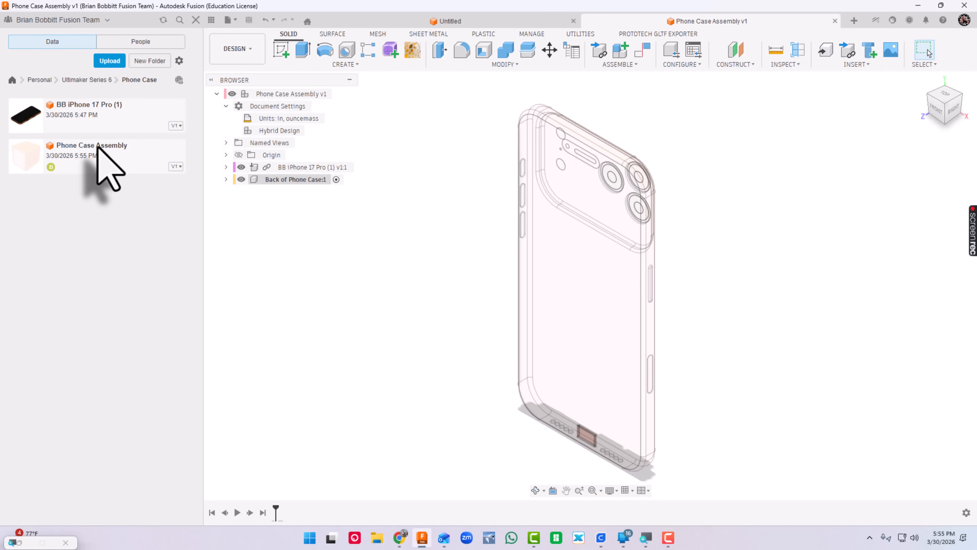
left_click(211, 21)
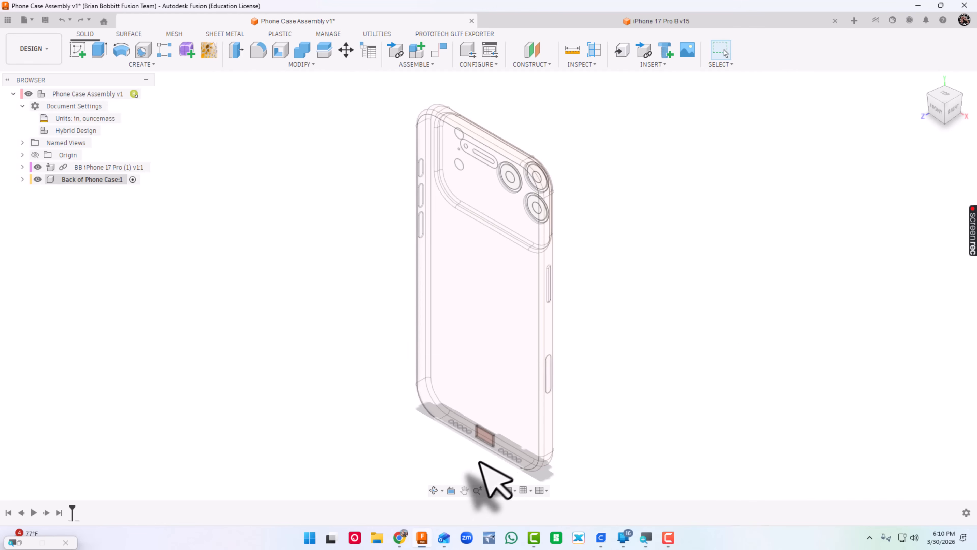
Start a sketch on the flat back face of the phone for the Back of Phone Case component
left_click(434, 490)
left_click_drag(515, 372, 437, 385)
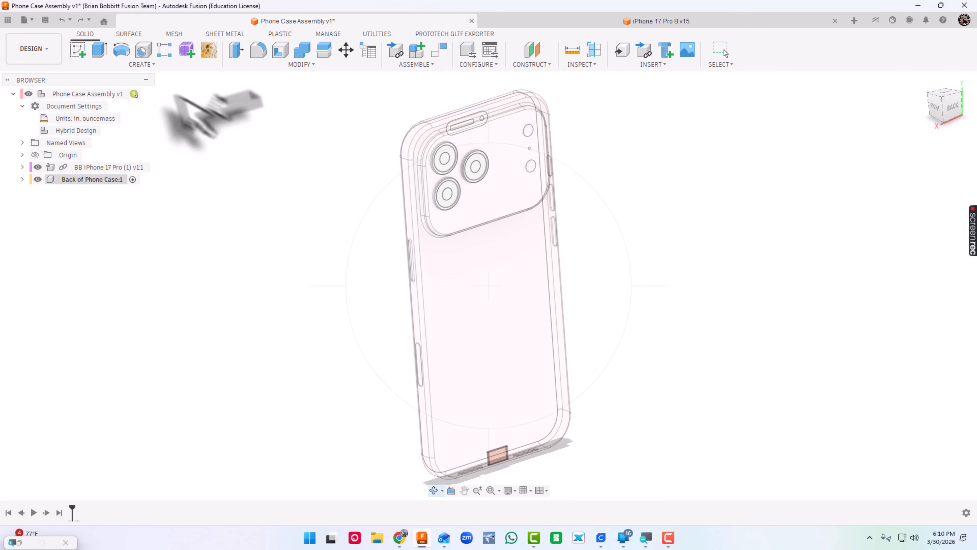
left_click(79, 52)
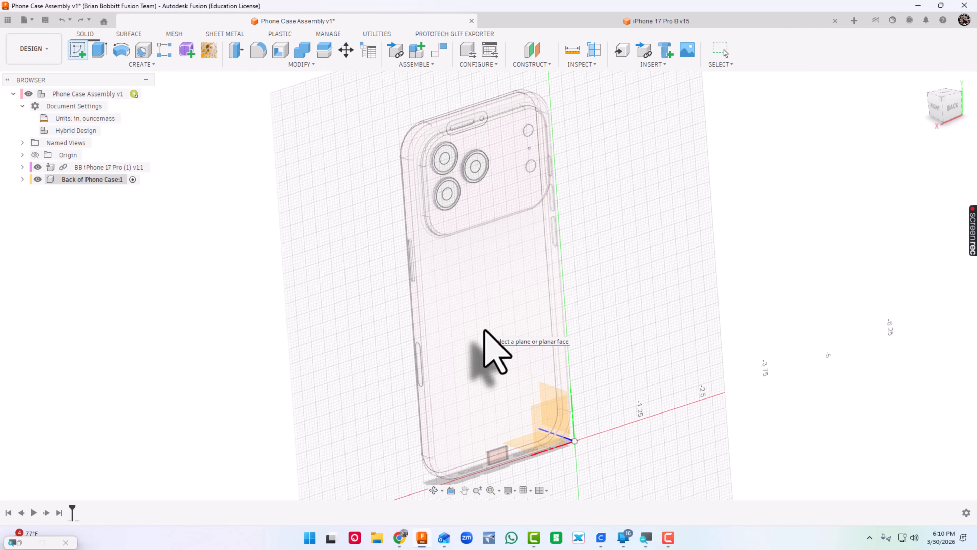
left_click(484, 339)
mouse_move(585, 255)
middle_mouse_down()
mouse_move(635, 426)
mouse_move(633, 456)
middle_mouse_up()
middle_click_drag(644, 404, 643, 370)
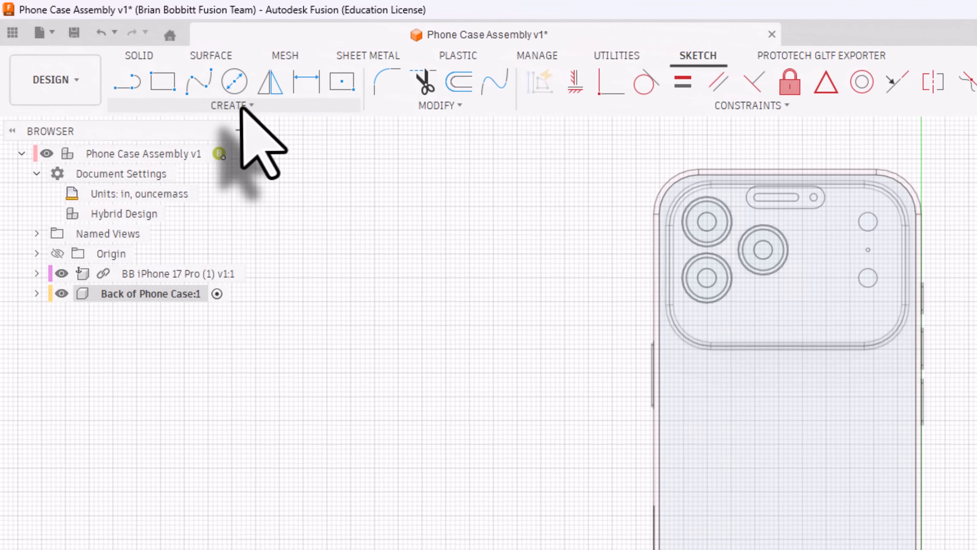
Project the phone's flat back face, including the outline around the camera plateau, into the active sketch with the projection link kept on
left_click(147, 65)
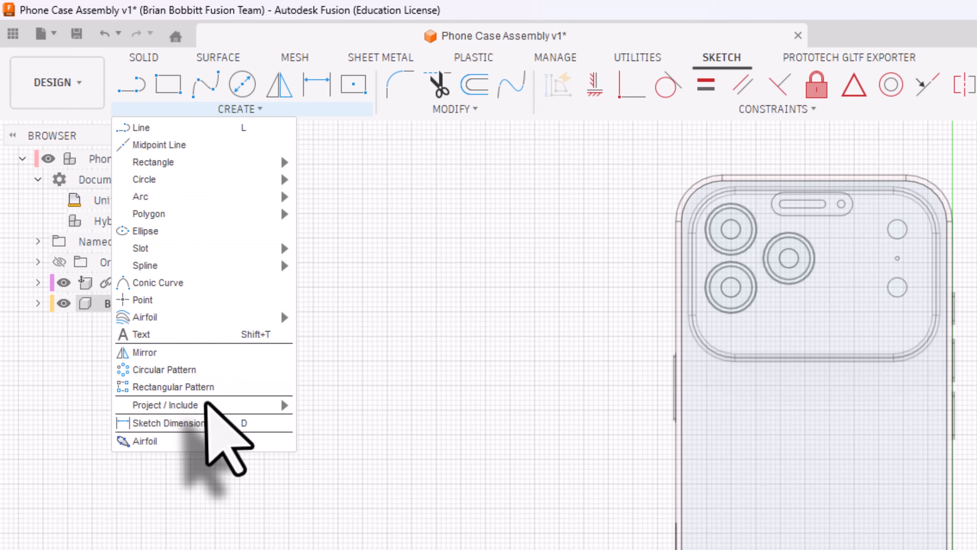
mouse_move(221, 405)
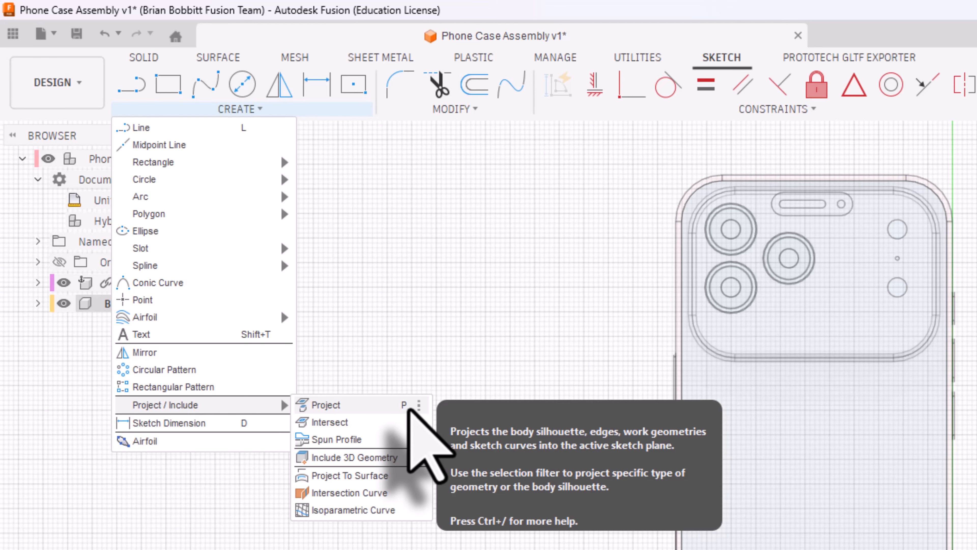
left_click(409, 409)
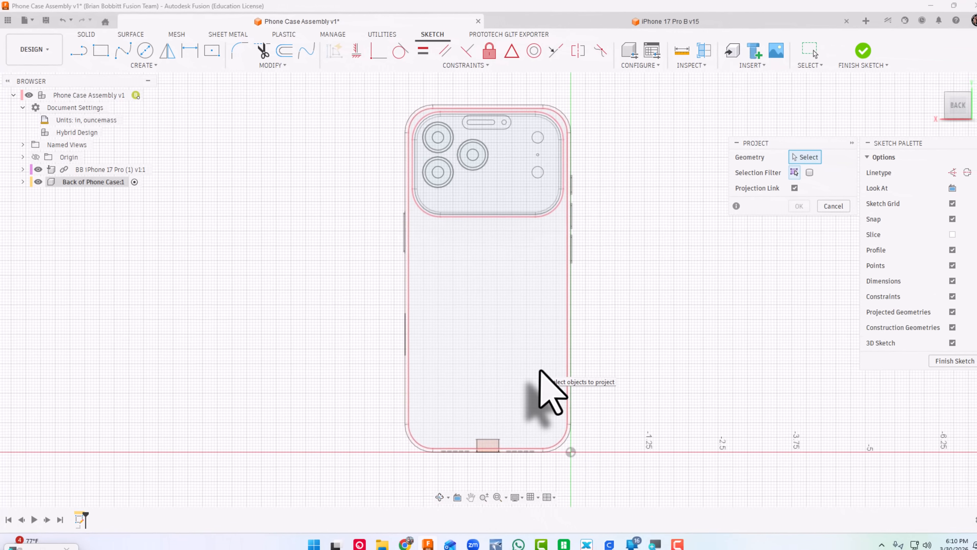
left_click(543, 372)
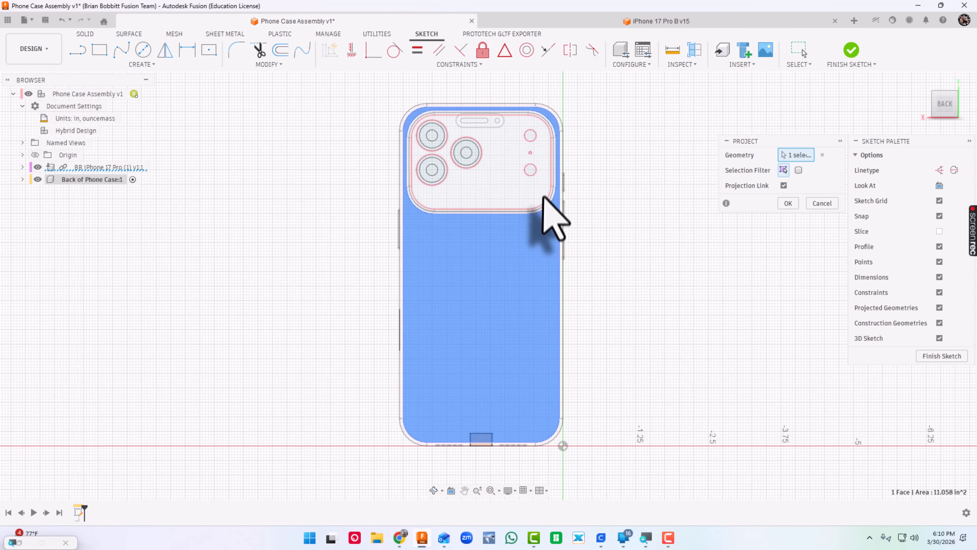
scroll(551, 204, "up", 5)
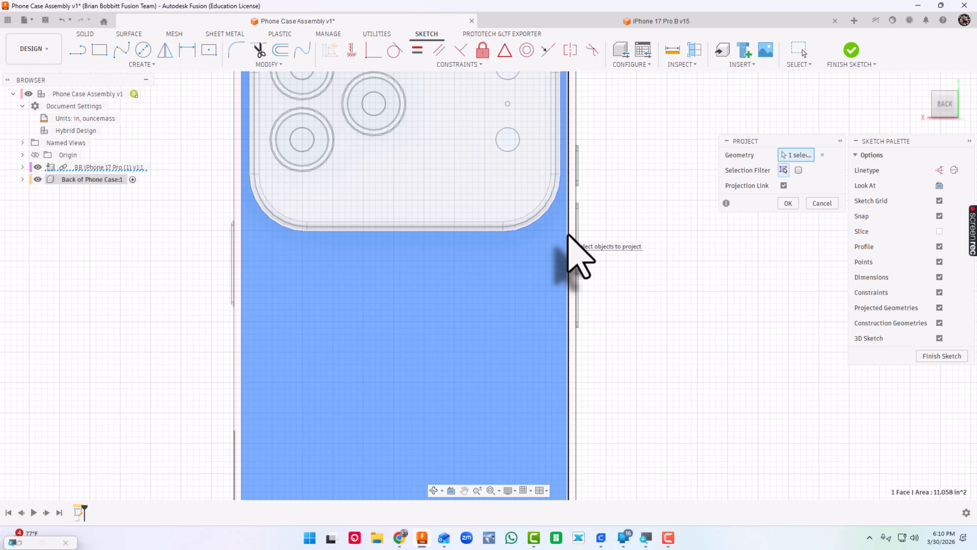
scroll(569, 235, "down", 4)
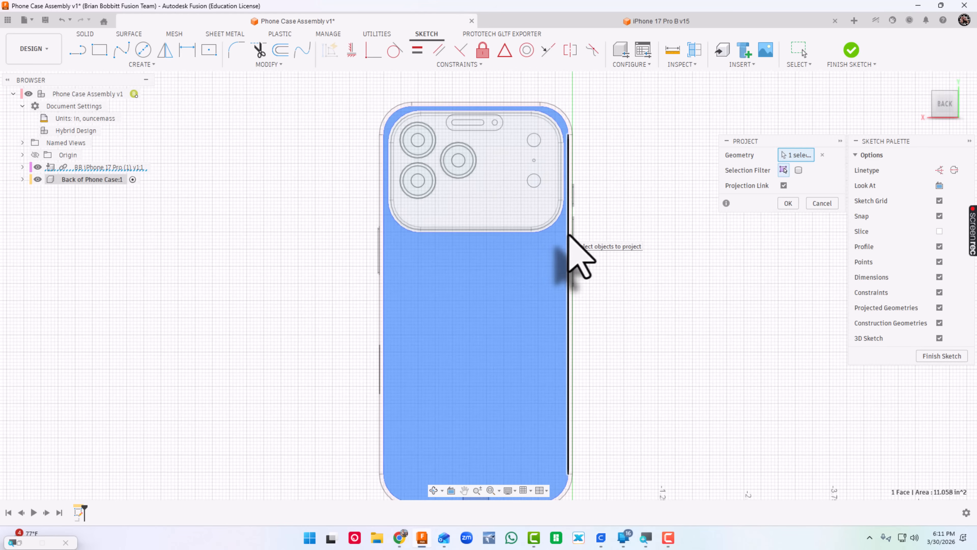
left_click(793, 204)
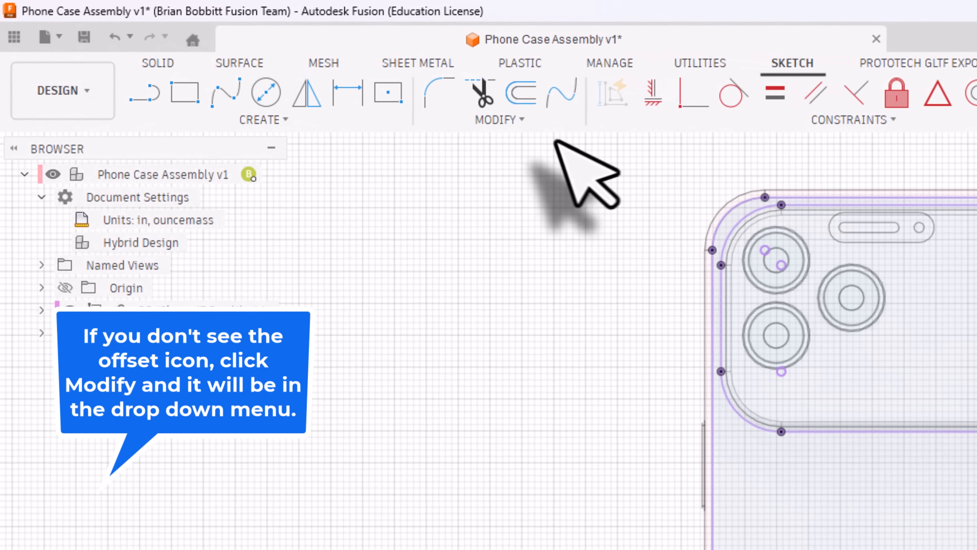
Offset the projected outer phone outline outward by 7 mm on one side as a chained selection, and finish the sketch
left_click(531, 100)
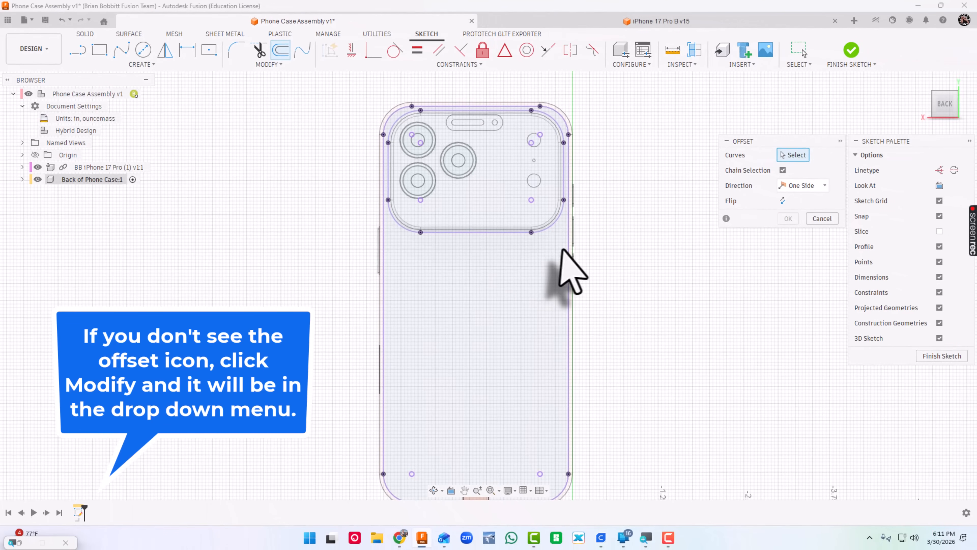
left_click(569, 249)
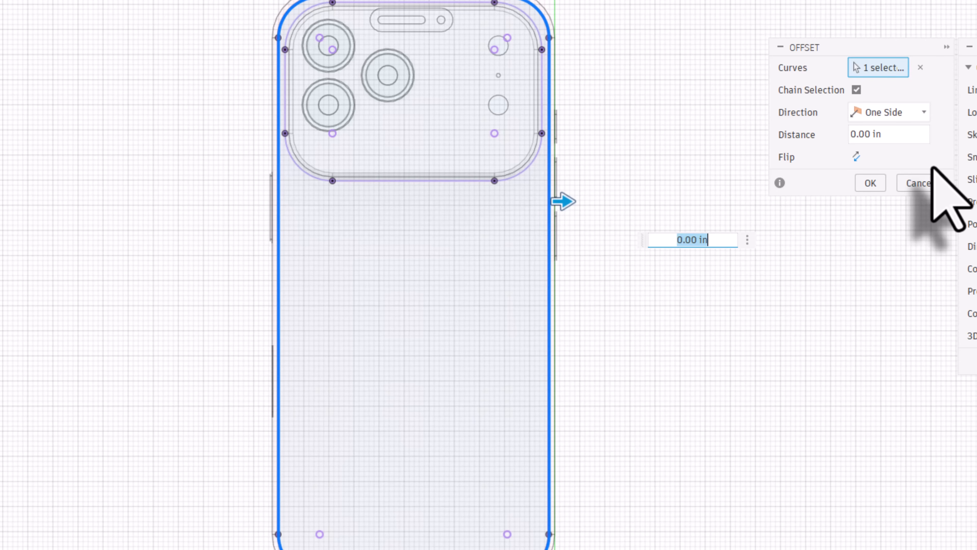
type(".276")
key("Return")
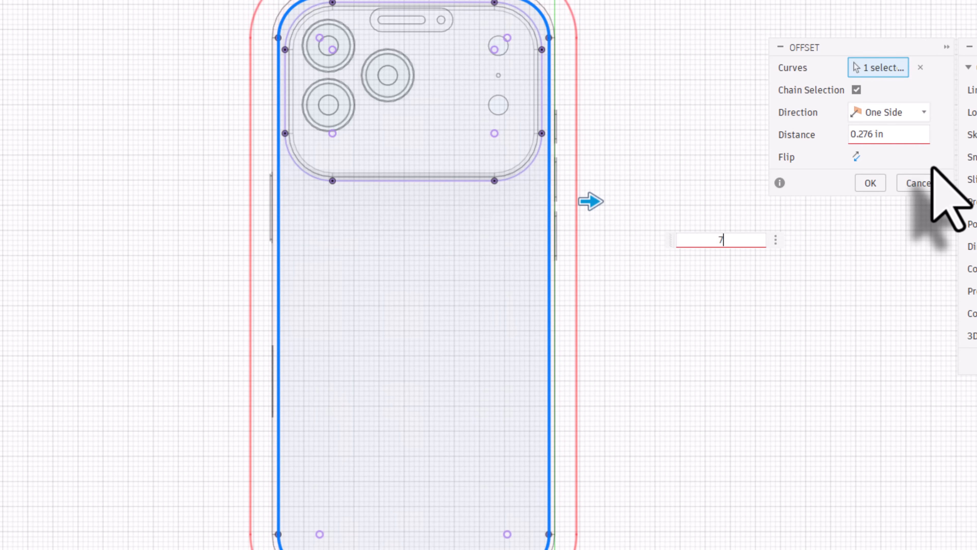
type("7")
key("Return")
type("7mm")
key("Return")
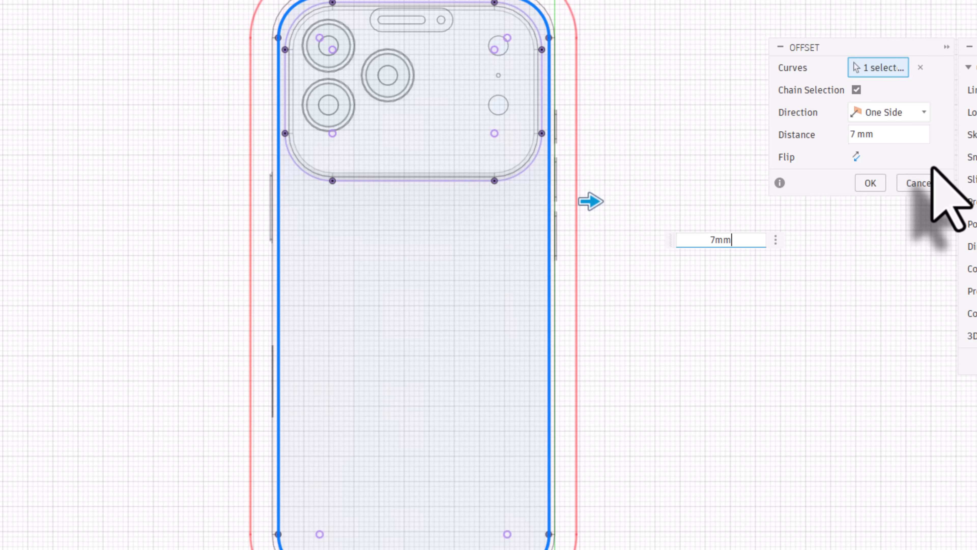
key("Return")
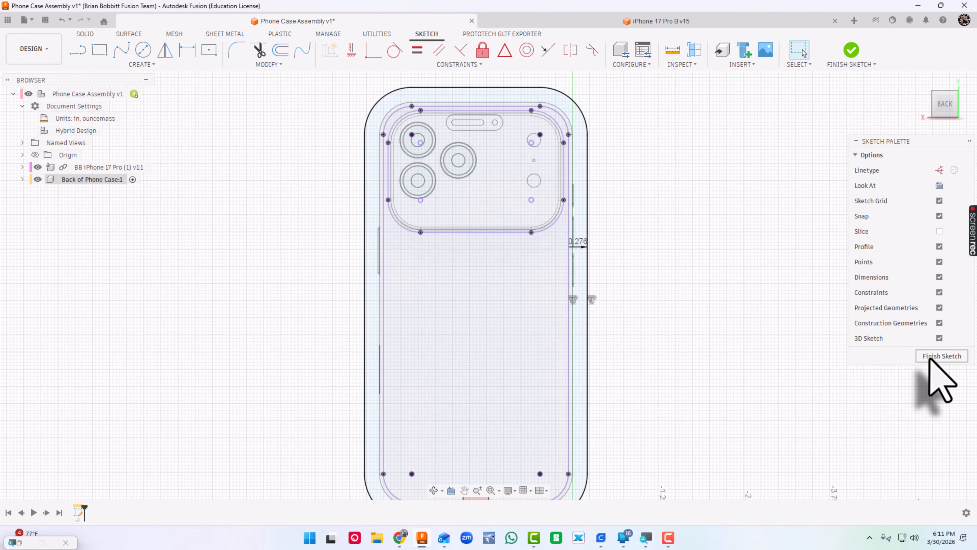
left_click(930, 357)
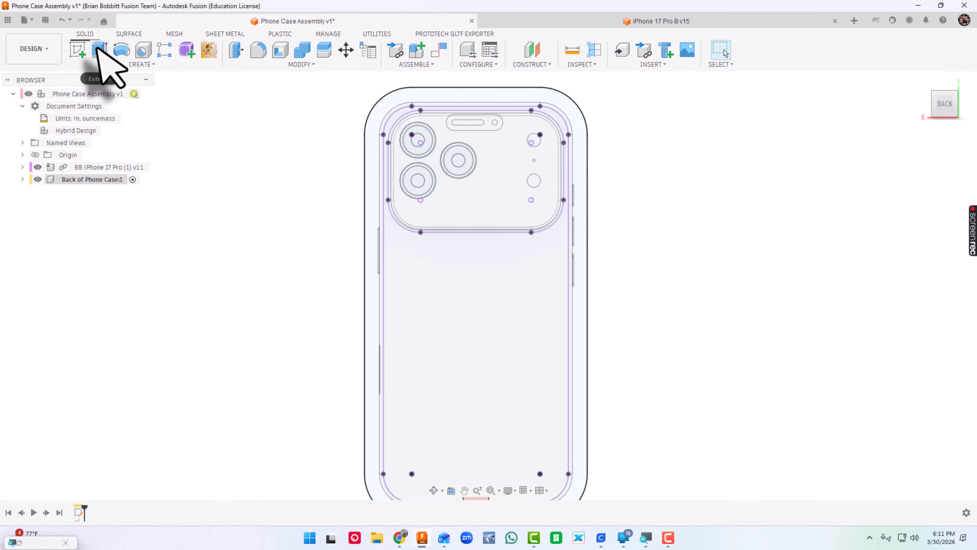
Extrude the outer border and main back profiles 3.5 mm as a new body, leaving the camera area open
left_click(98, 48)
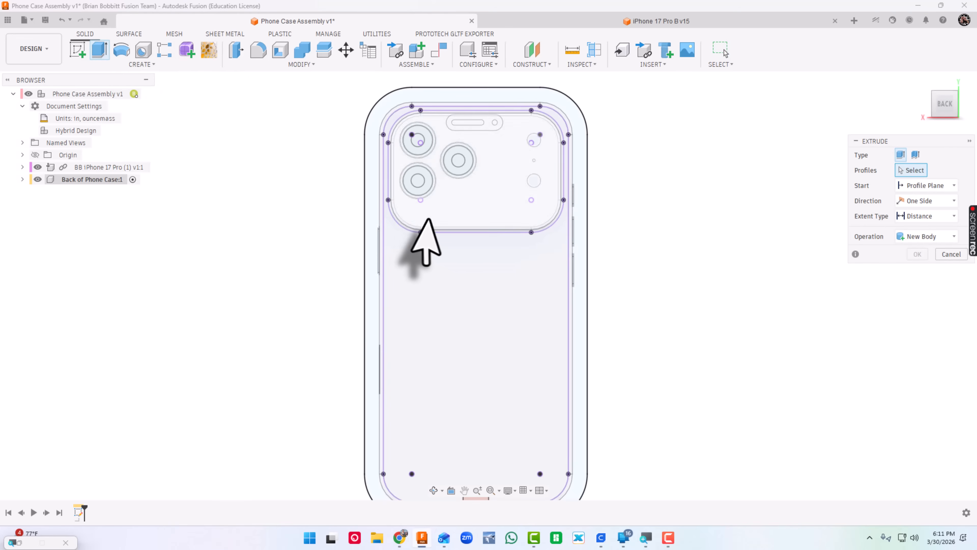
left_click(373, 257)
left_click(445, 304)
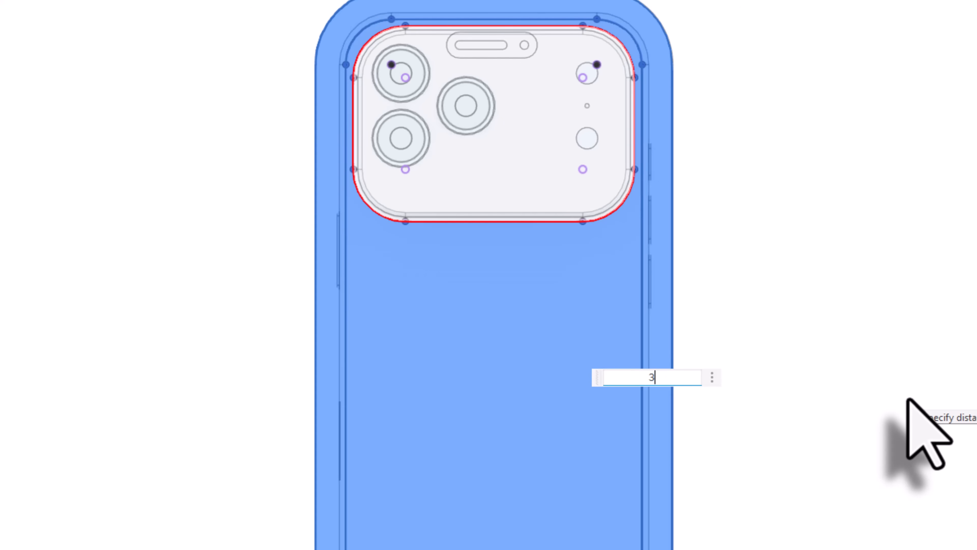
type(".5mm")
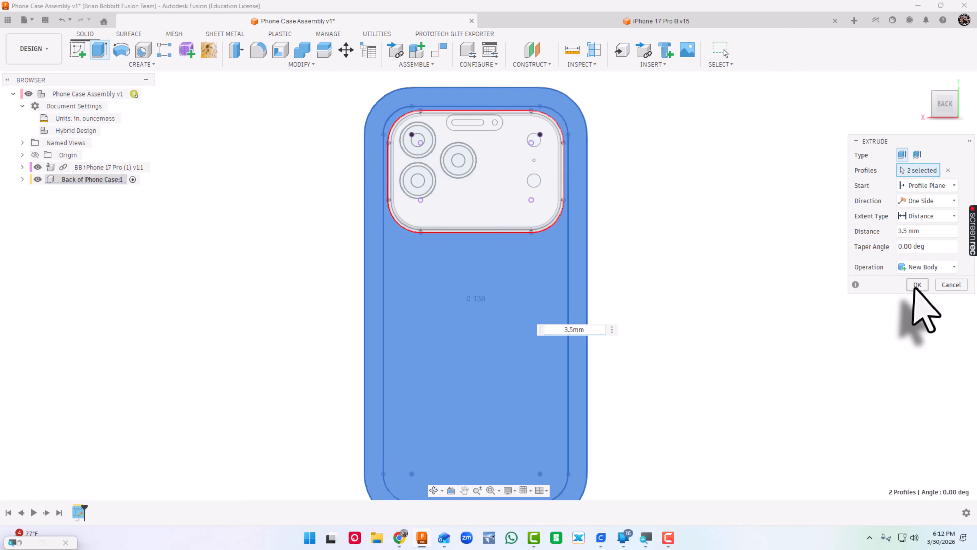
left_click(917, 286)
middle_click_drag(651, 306, 752, 302, "shift")
scroll(753, 303, "down", 2)
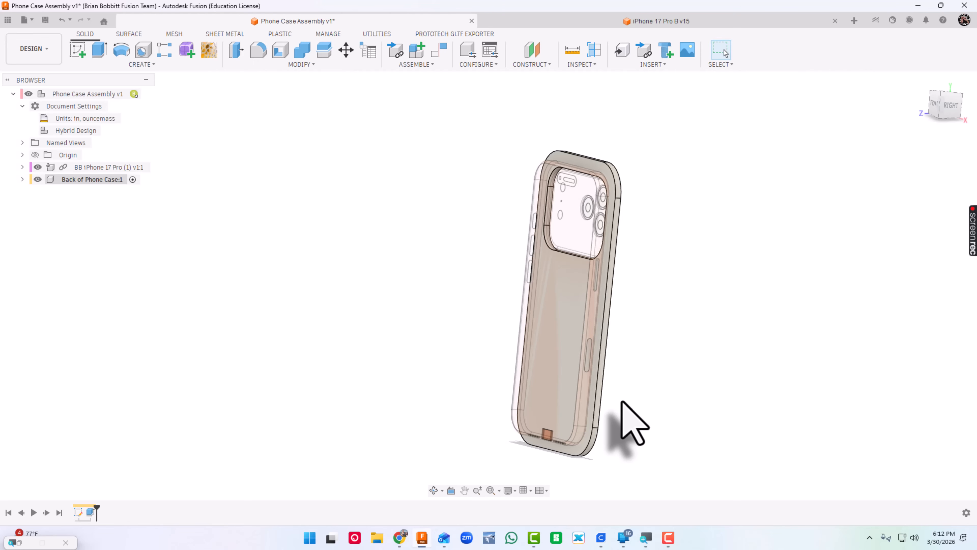
Apply the Paint - Enamel Glossy (Red) appearance from the glossy paint library to the case back body
key("a")
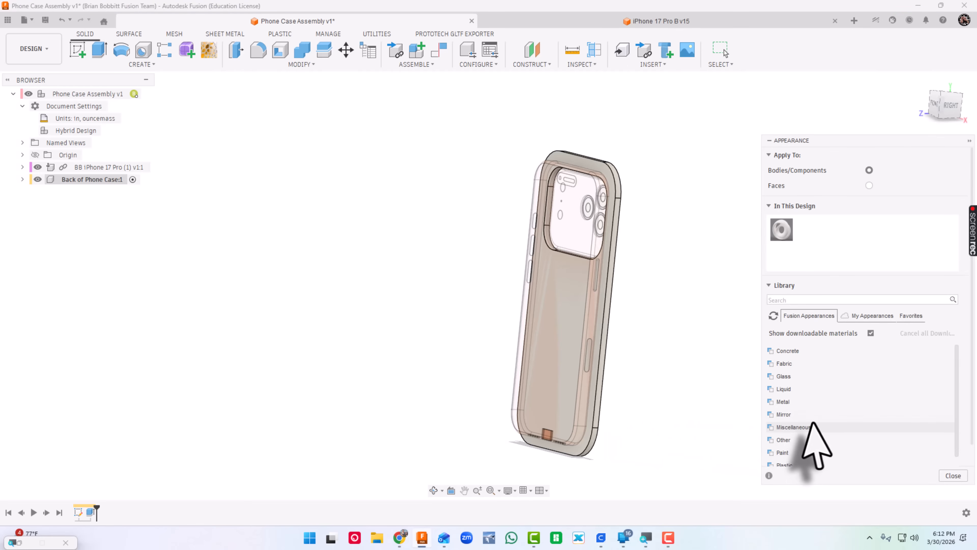
scroll(812, 422, "down", 5)
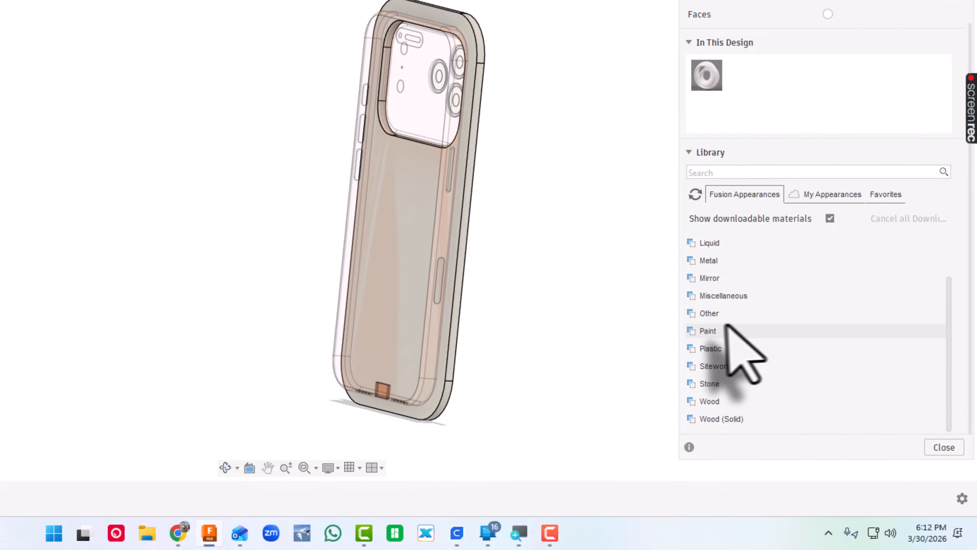
left_click(709, 332)
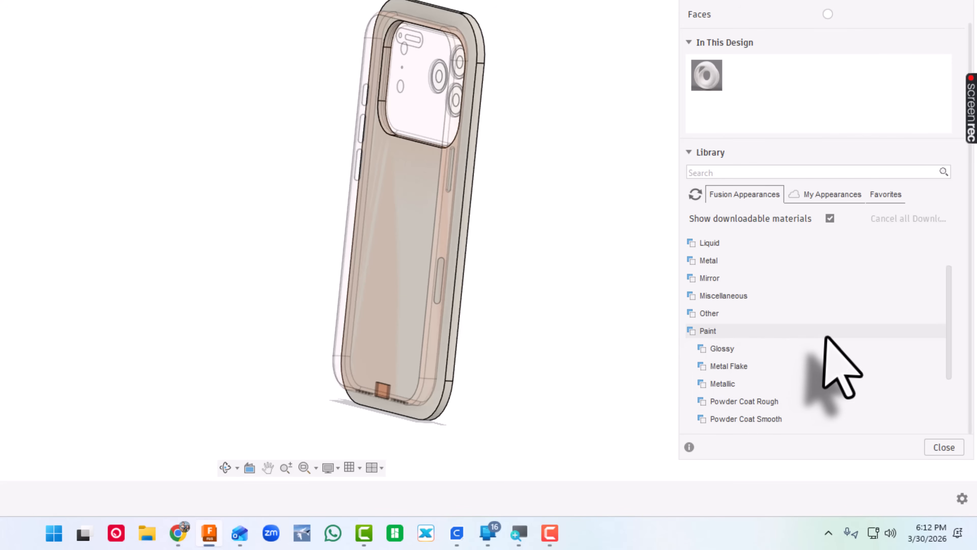
left_click(731, 349)
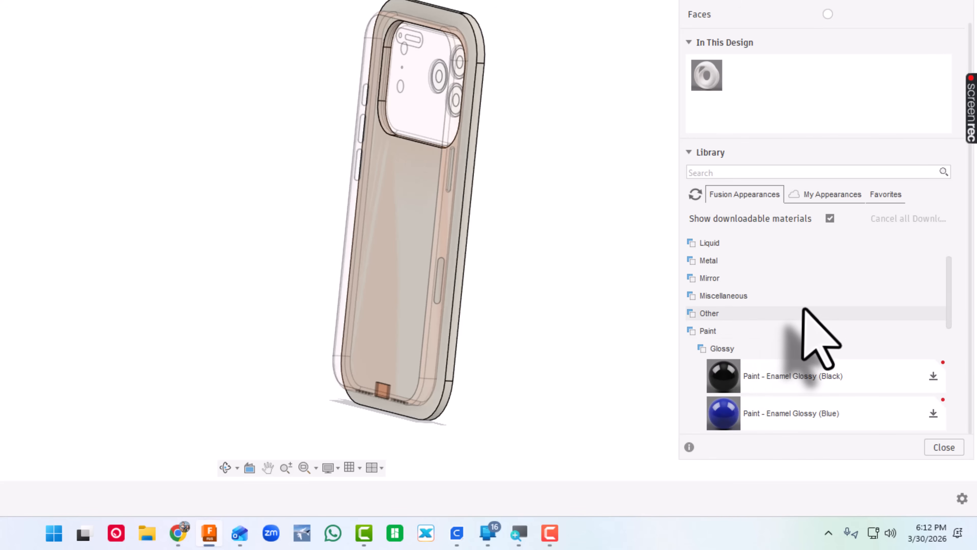
scroll(812, 328, "down", 3)
scroll(812, 302, "down", 5)
scroll(812, 284, "up", 3)
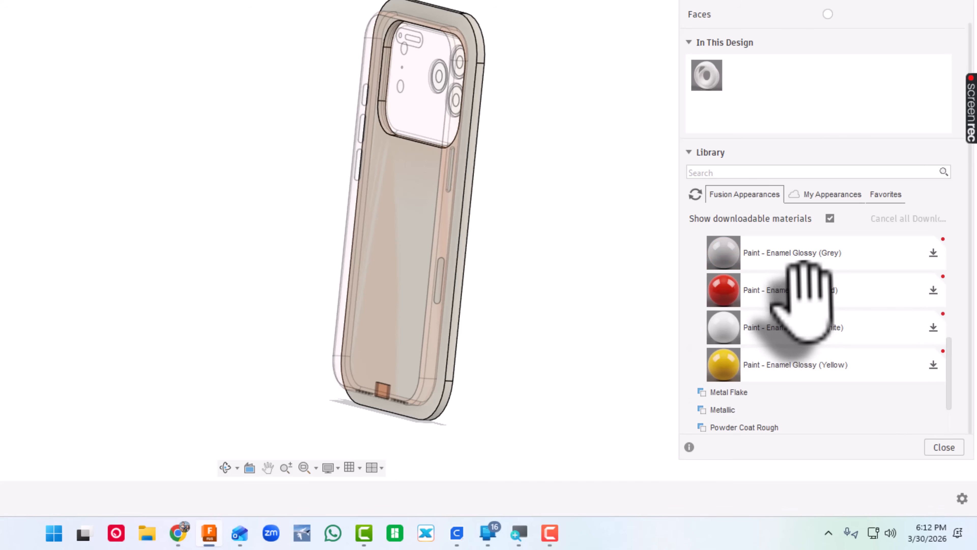
left_click_drag(720, 285, 477, 265)
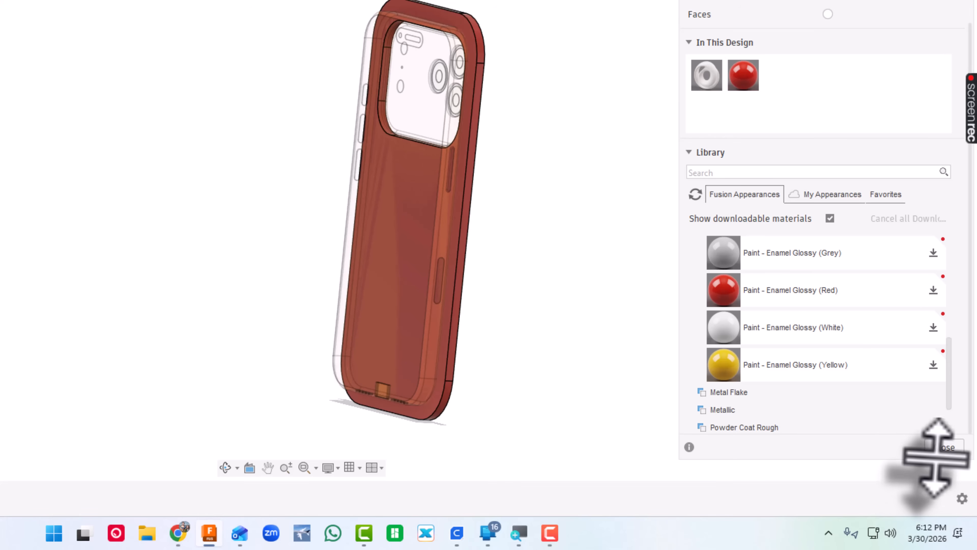
left_click(945, 447)
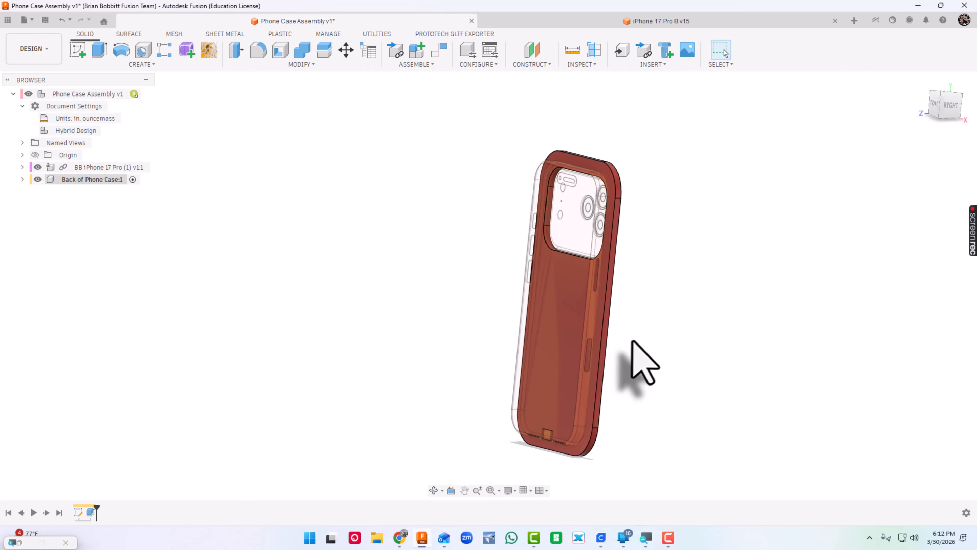
Activate the top-level Phone Case Assembly and save a new version described as Added Back of Case
left_click(922, 81)
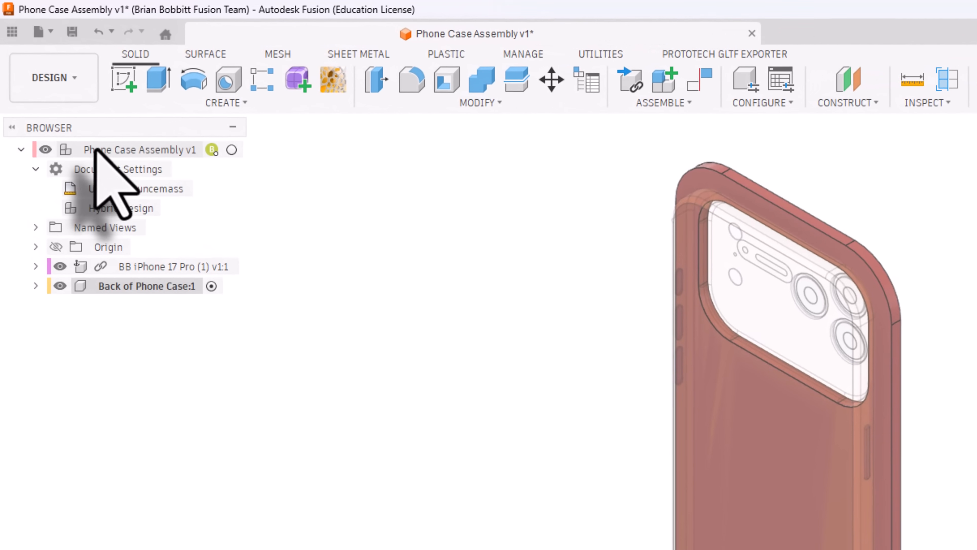
left_click(233, 151)
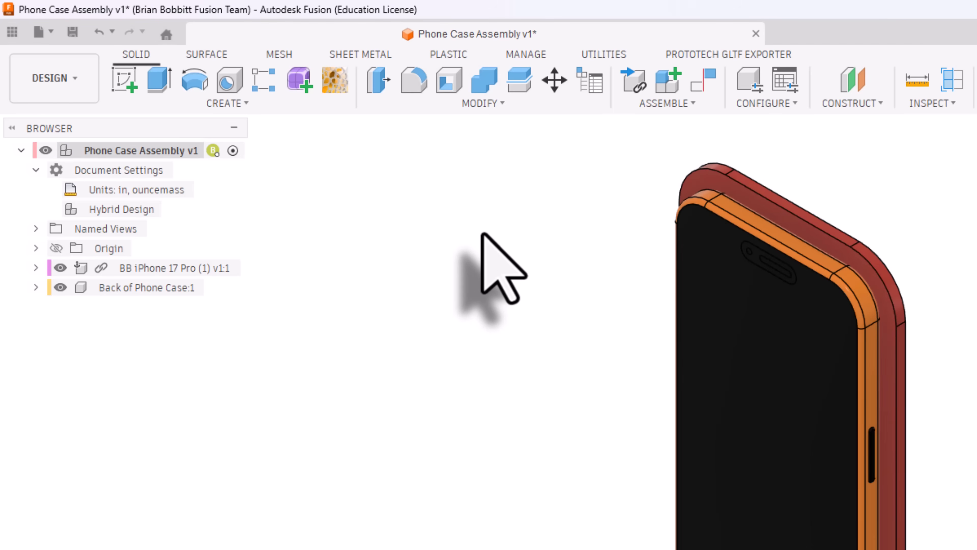
left_click(72, 33)
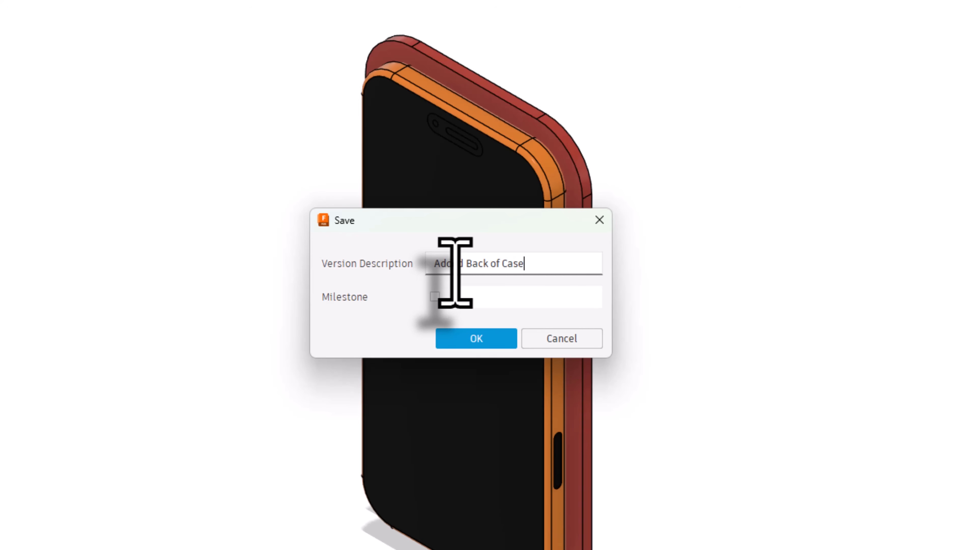
left_click(496, 340)
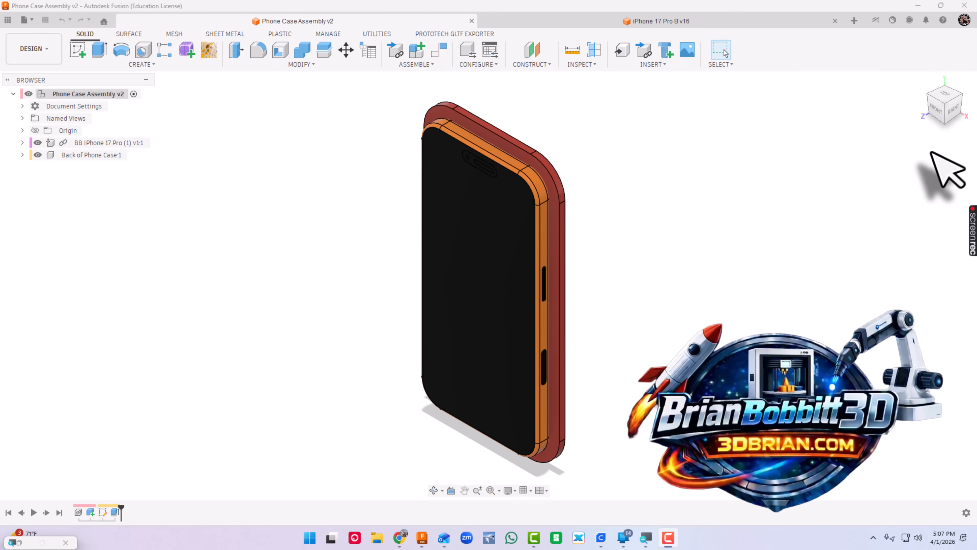
Create an internal component named Sides of Case under the top-level assembly and make it active
left_click(419, 51)
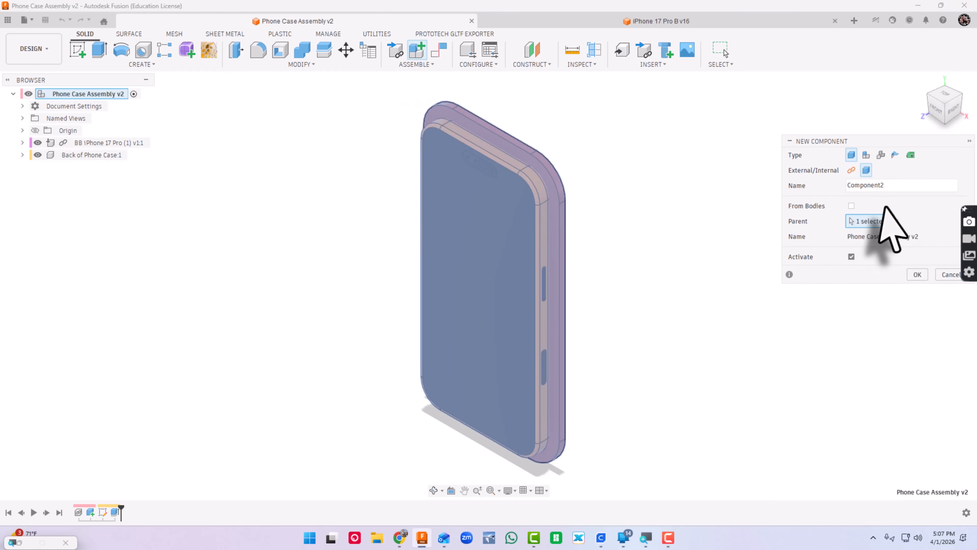
left_click(898, 188)
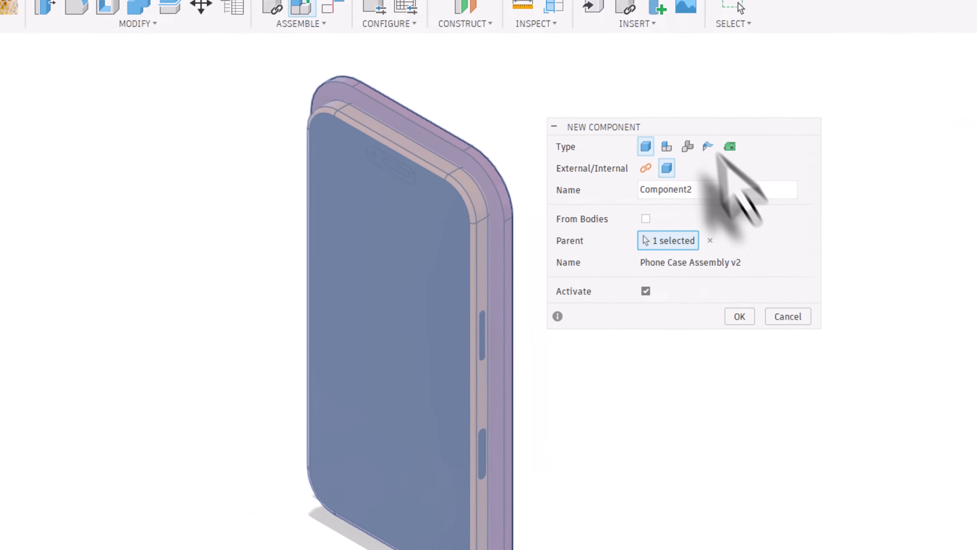
left_click_drag(716, 200, 609, 189)
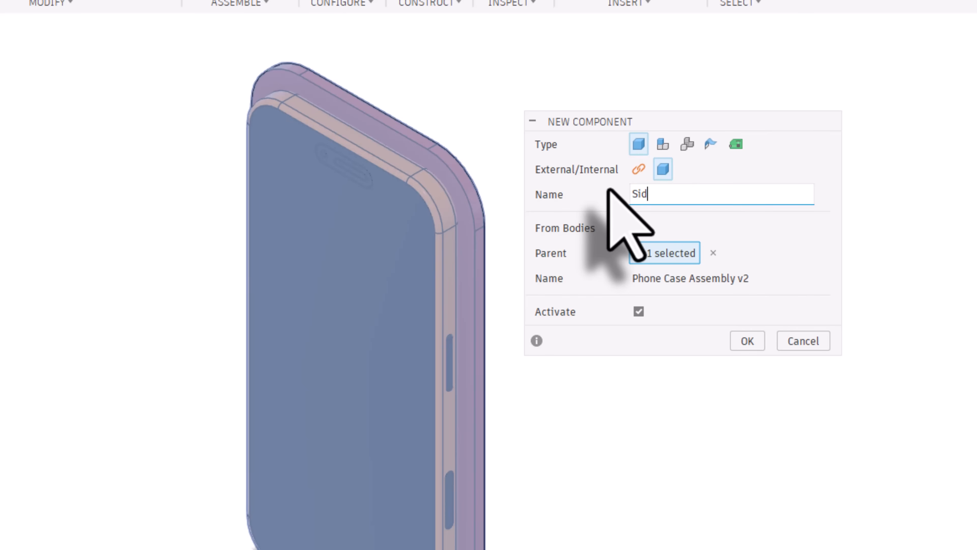
type("Sides of Case")
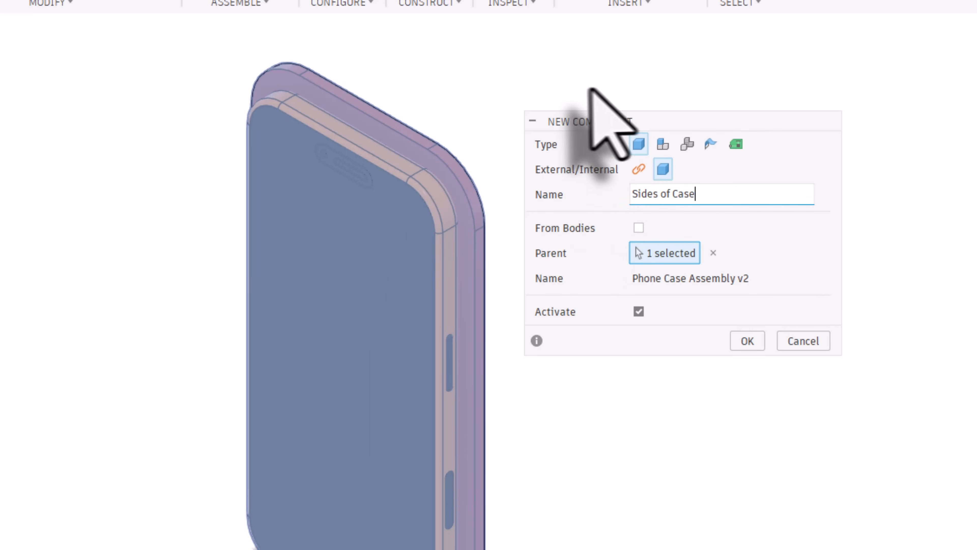
left_click(748, 341)
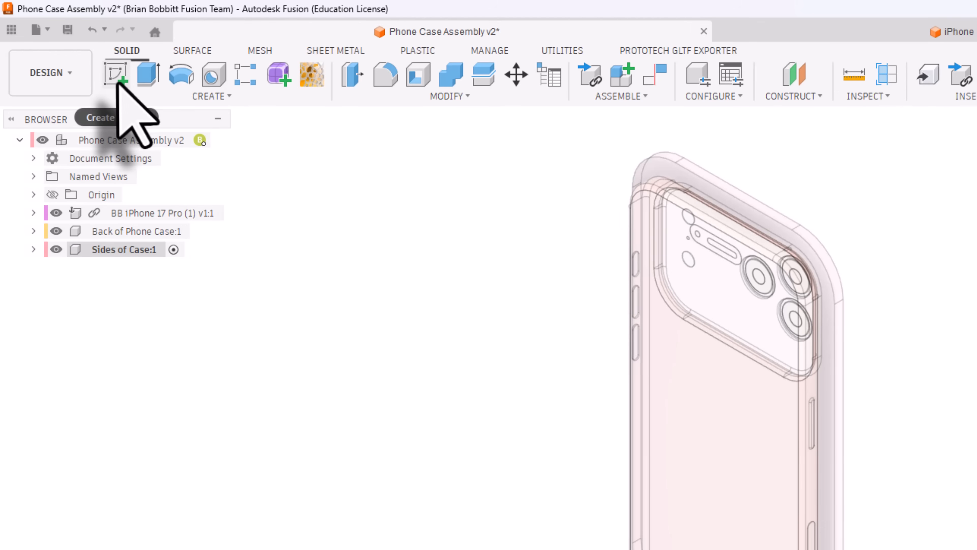
Start a sketch on the phone-side face of the case back for the Sides of Case component
left_click(117, 75)
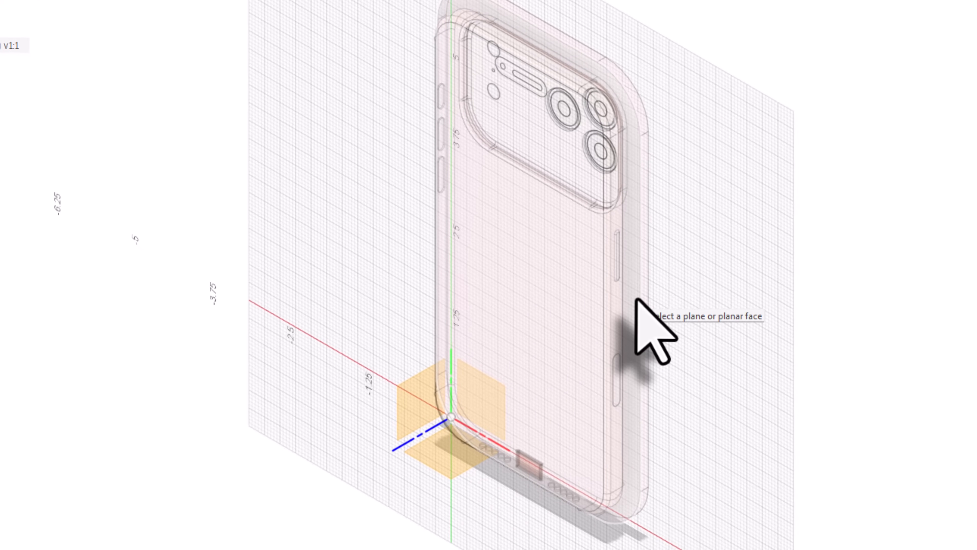
left_click(635, 304)
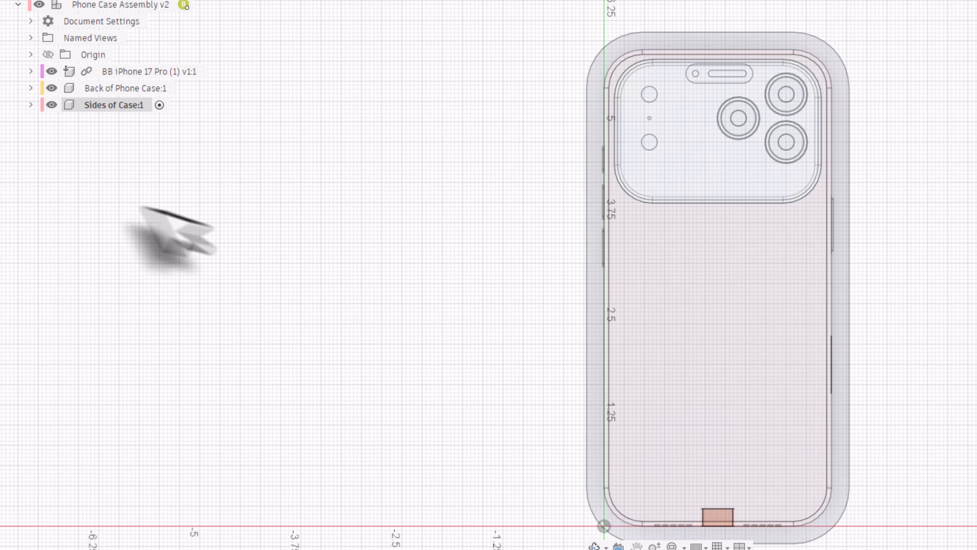
Hide the iPhone 17 Pro component and offset the case back's outer outline 5.5 mm inward in the sketch
left_click(49, 75)
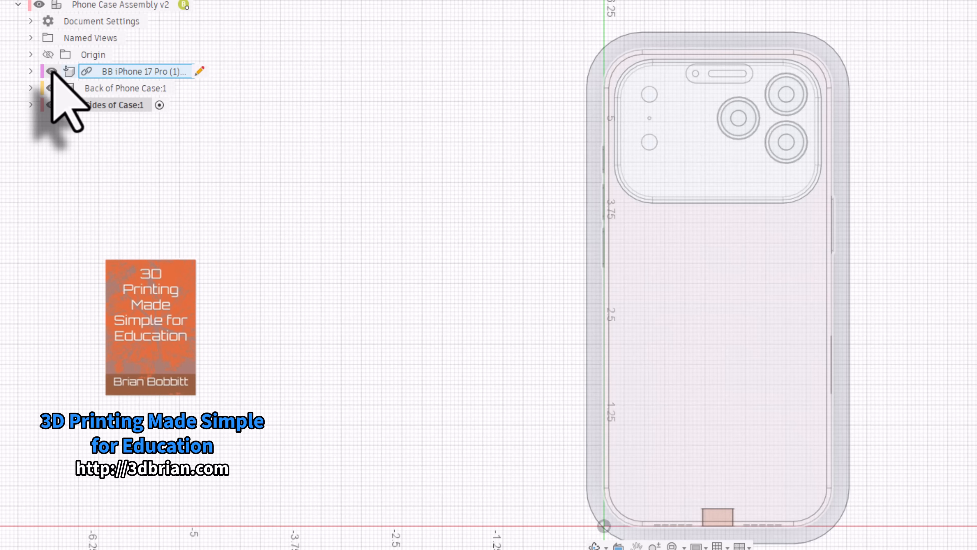
left_click(52, 72)
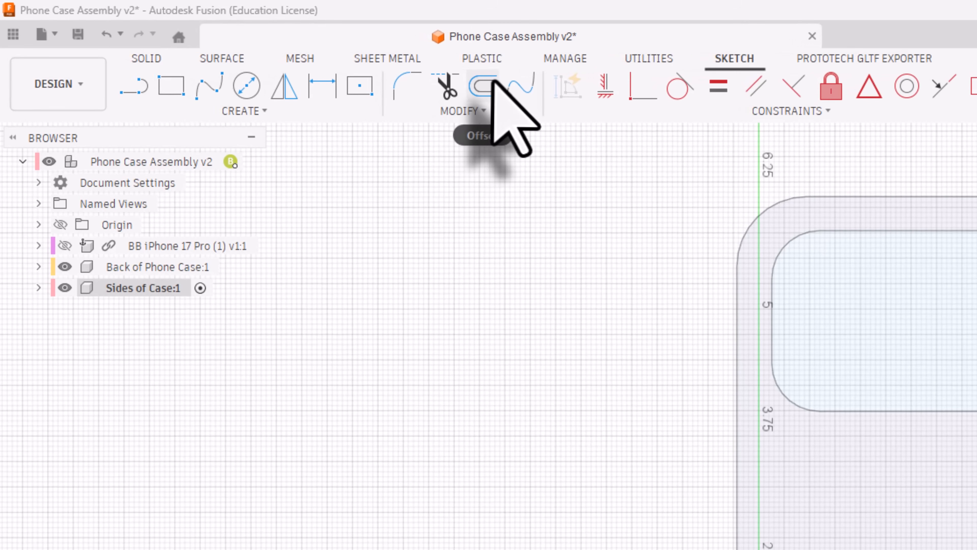
left_click(472, 111)
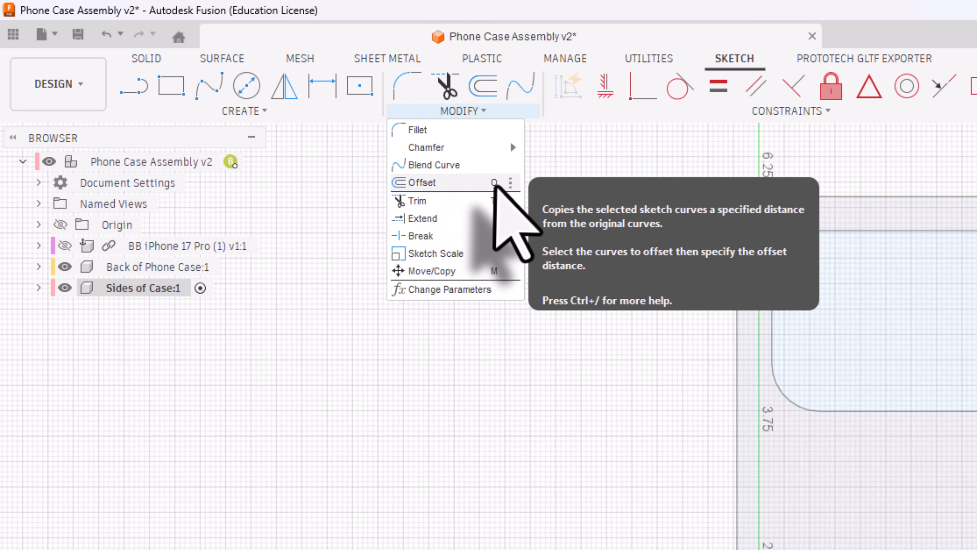
left_click(495, 183)
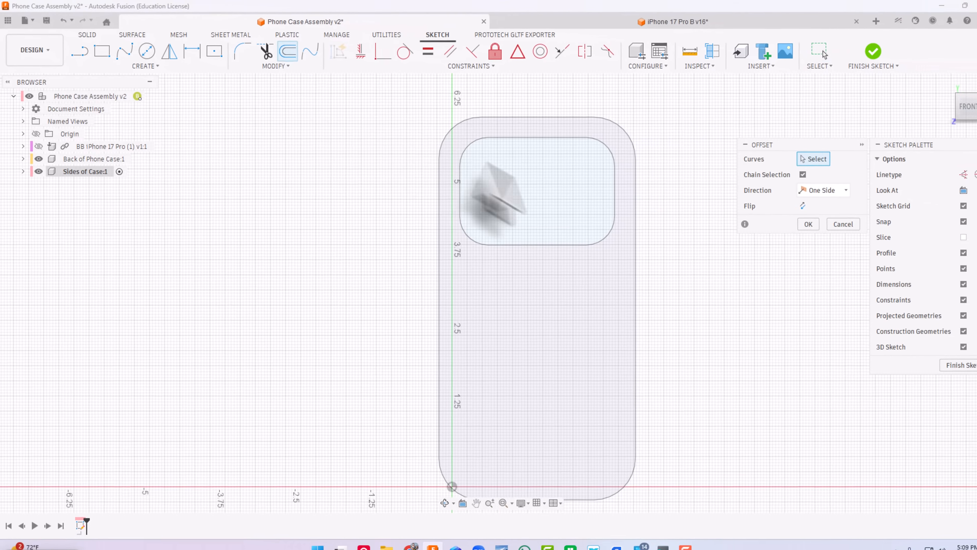
left_click(628, 134)
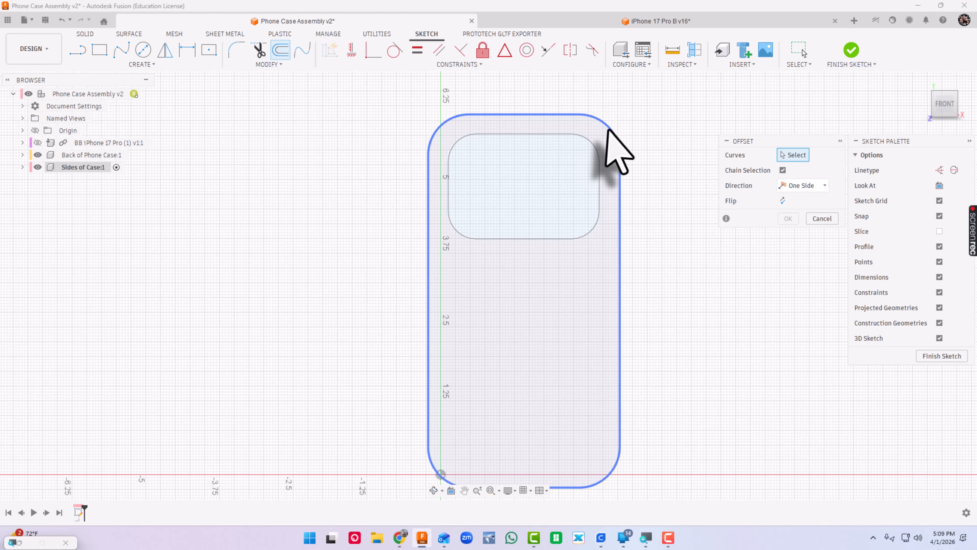
left_click_drag(615, 121, 608, 123)
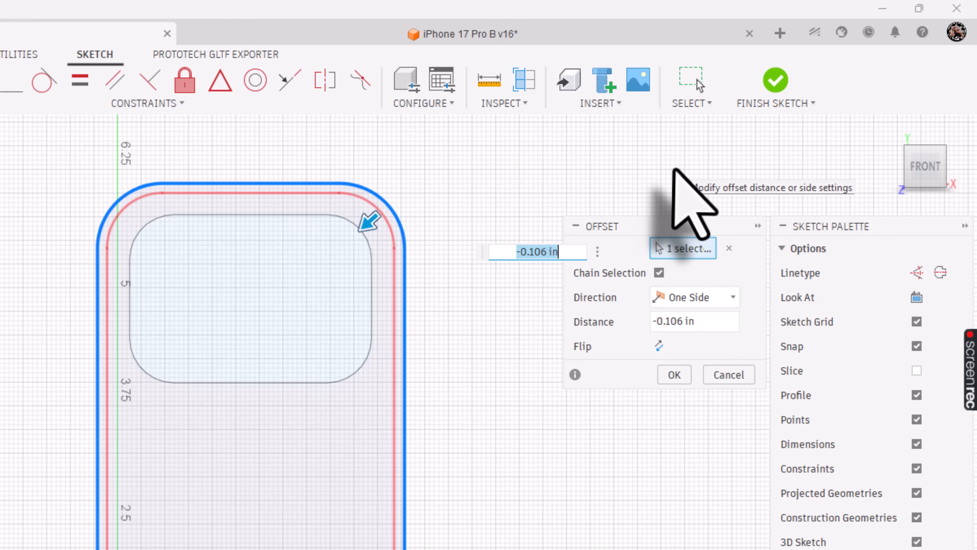
type("-5.5")
key("Return")
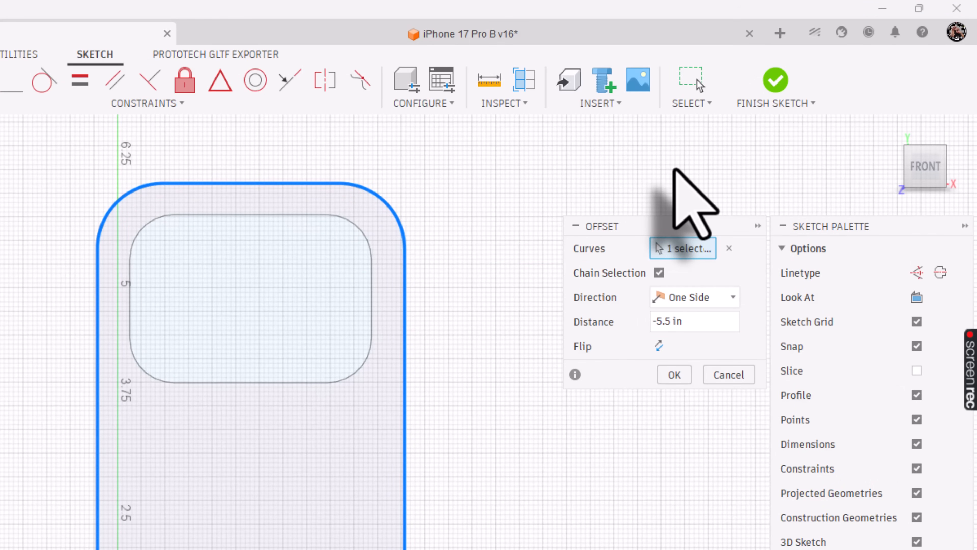
type("mm")
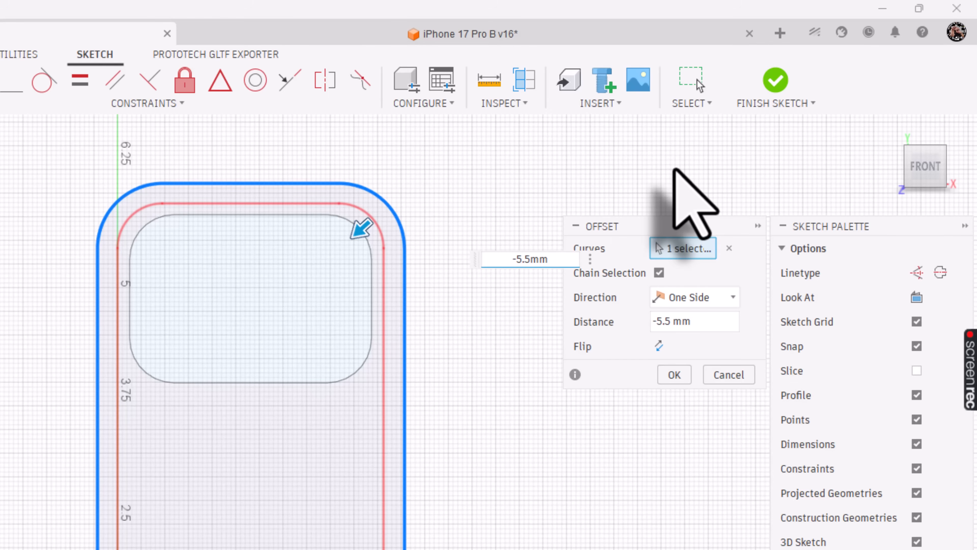
key("Return")
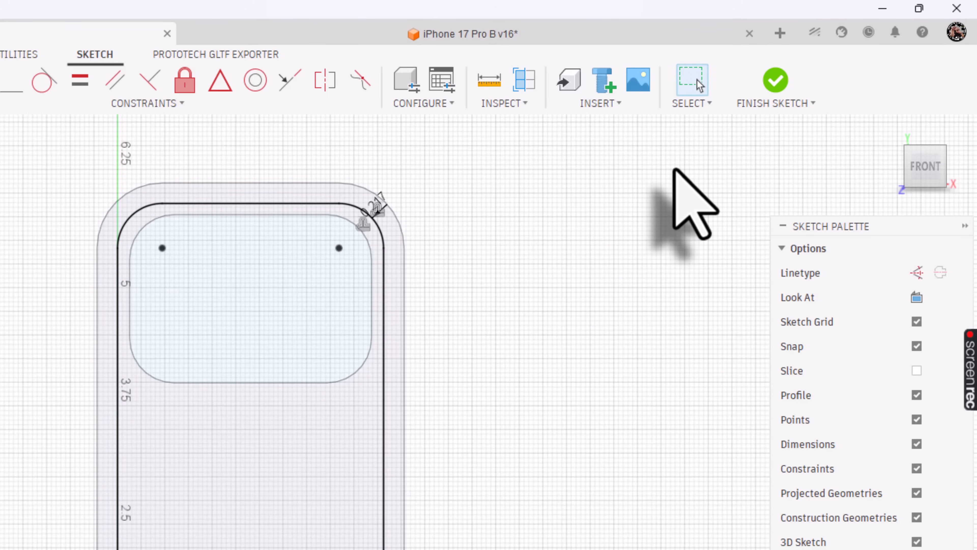
Extrude the ring between the outer outline and its inward offset 9.75 mm as a new body
scroll(404, 198, "up", 5)
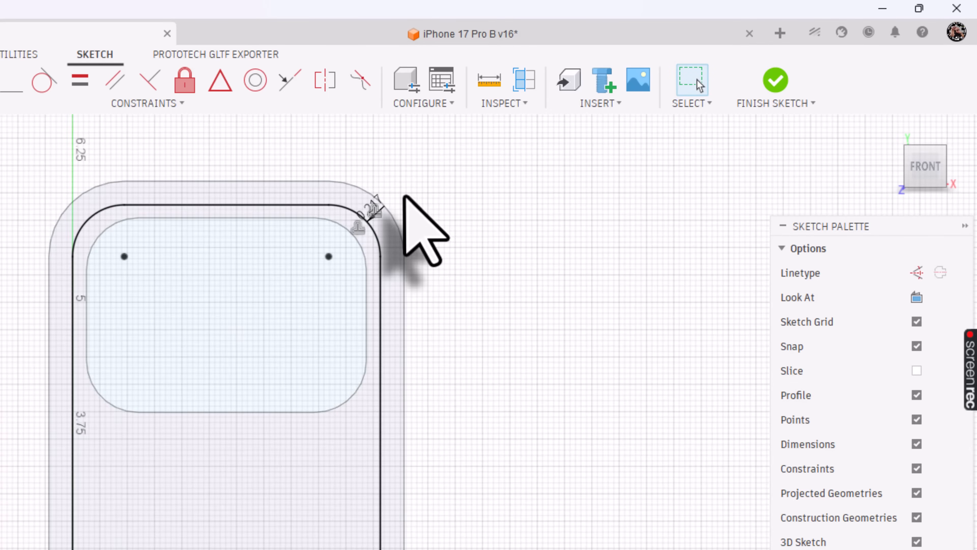
scroll(404, 198, "up", 5)
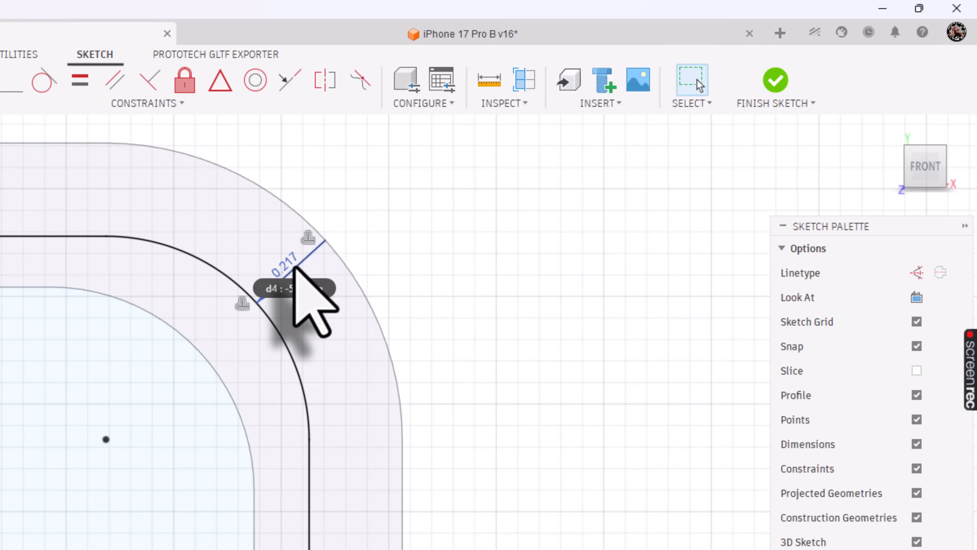
scroll(470, 273, "down", 5)
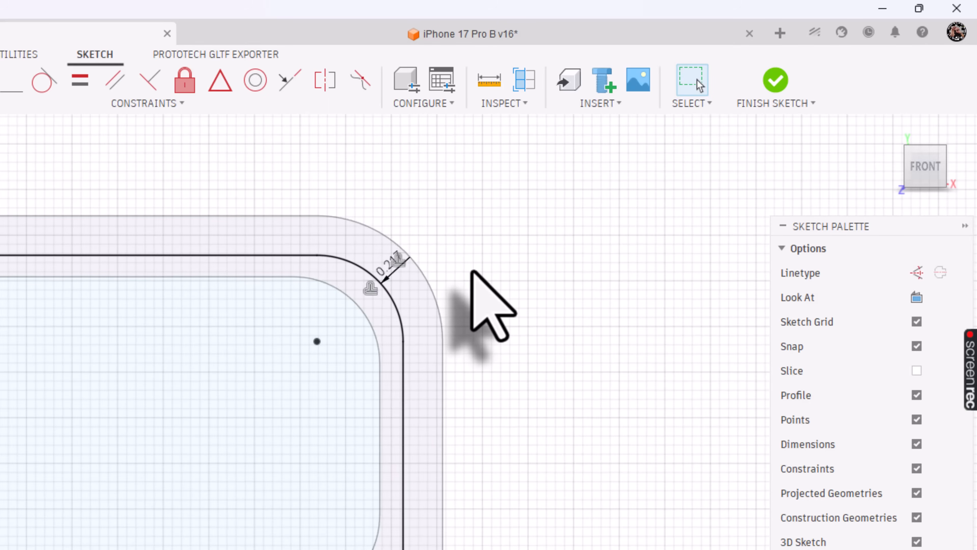
key("e")
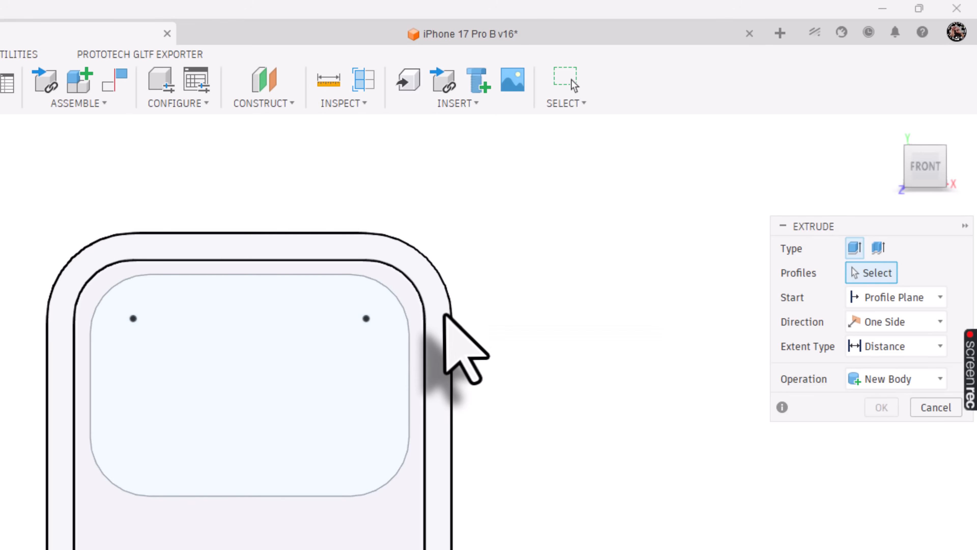
left_click(448, 322)
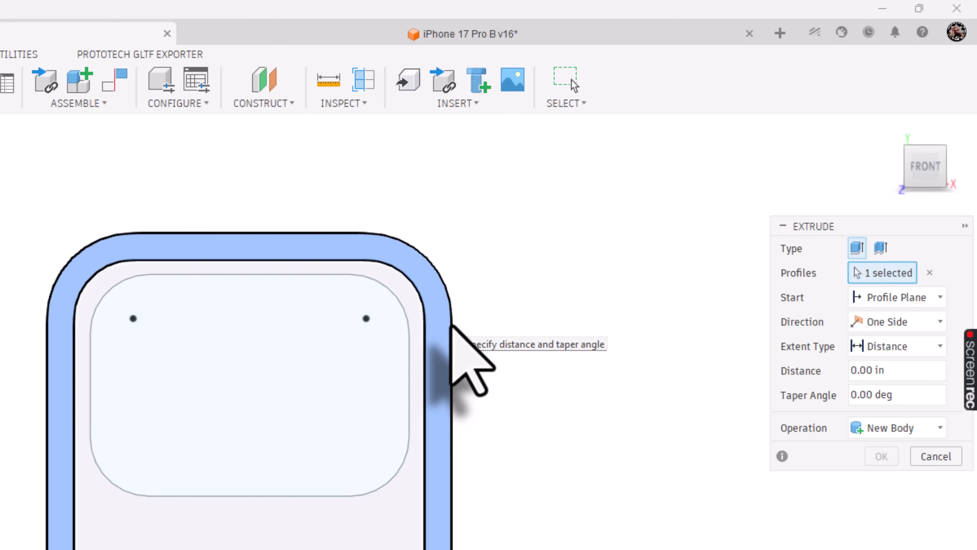
middle_click_drag(524, 524, 485, 488, "shift")
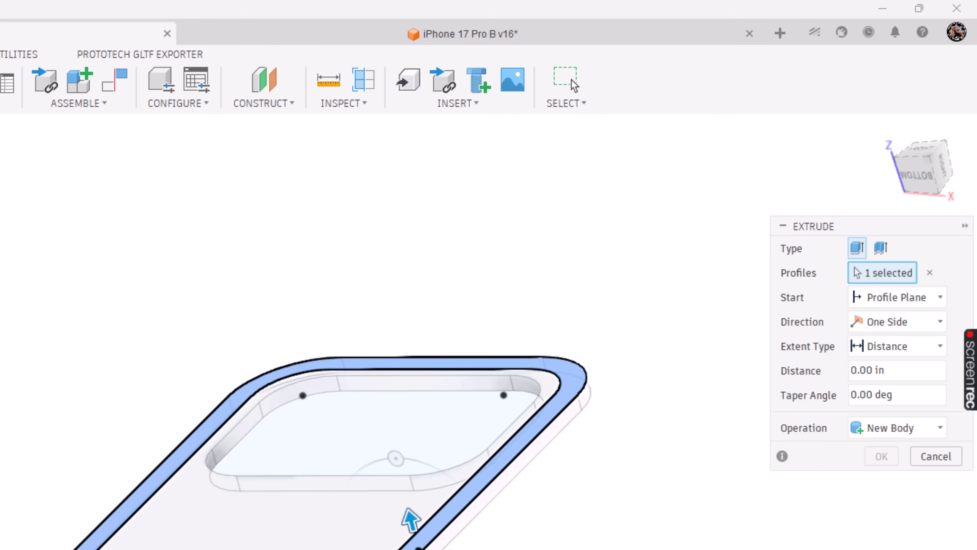
type("9.75mm")
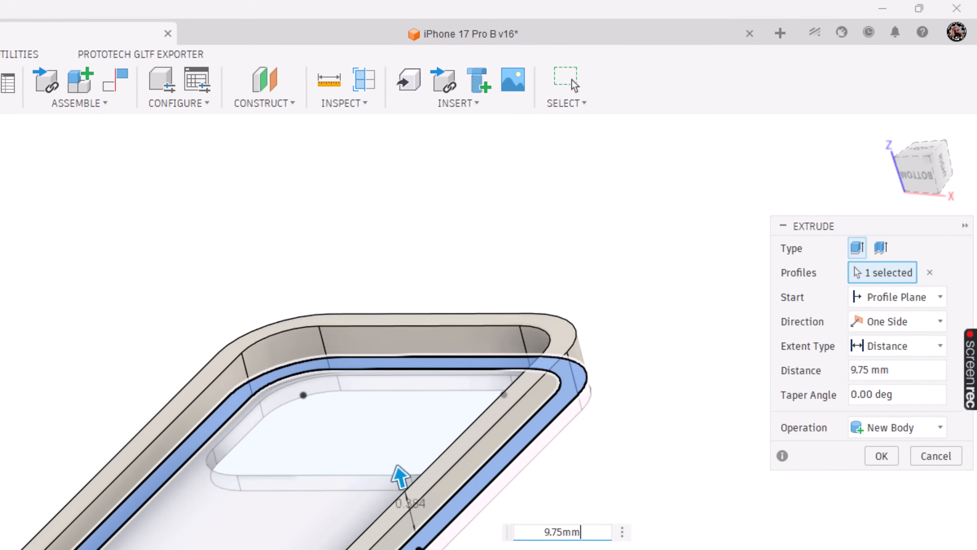
key("Return")
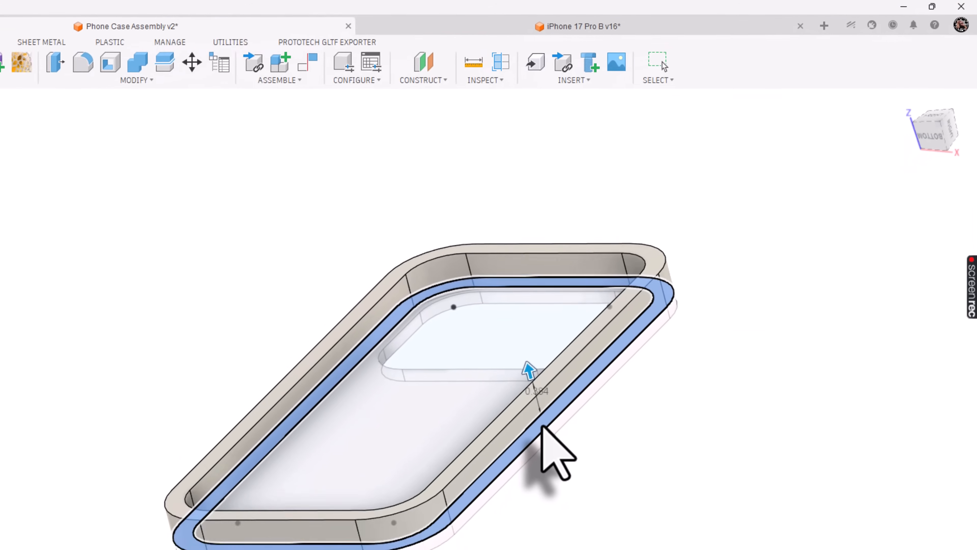
Start a sketch on the open-side rim face of the extruded case sides
mouse_move(712, 330)
middle_mouse_down("shift")
mouse_move(720, 323)
mouse_move(727, 333)
middle_mouse_up("shift")
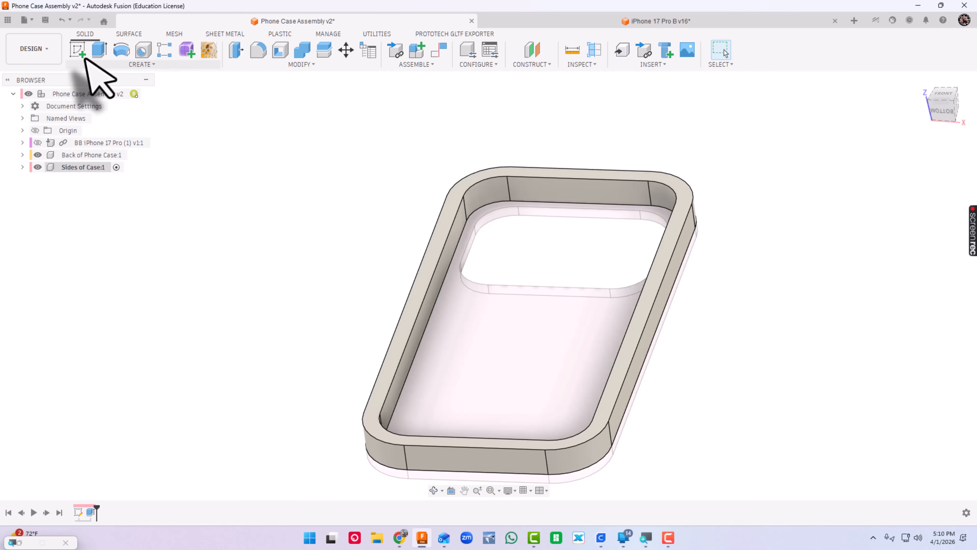
left_click(78, 52)
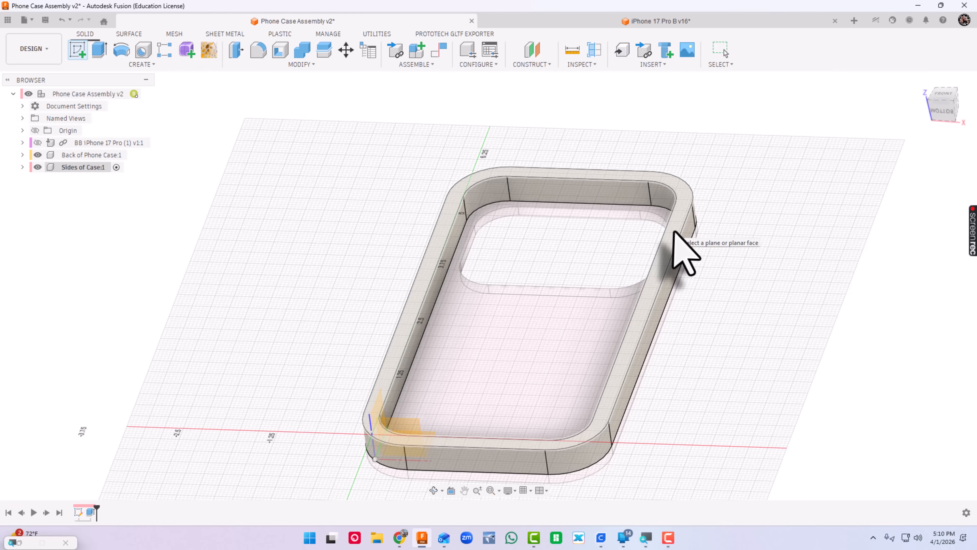
left_click(675, 232)
mouse_move(805, 166)
middle_mouse_down()
mouse_move(748, 427)
mouse_move(742, 353)
middle_mouse_up()
scroll(749, 428, "down", 3)
Offset the rim's inner edge loop 2 mm inward
left_click(283, 52)
left_click(507, 159)
left_click_drag(507, 159, 524, 162)
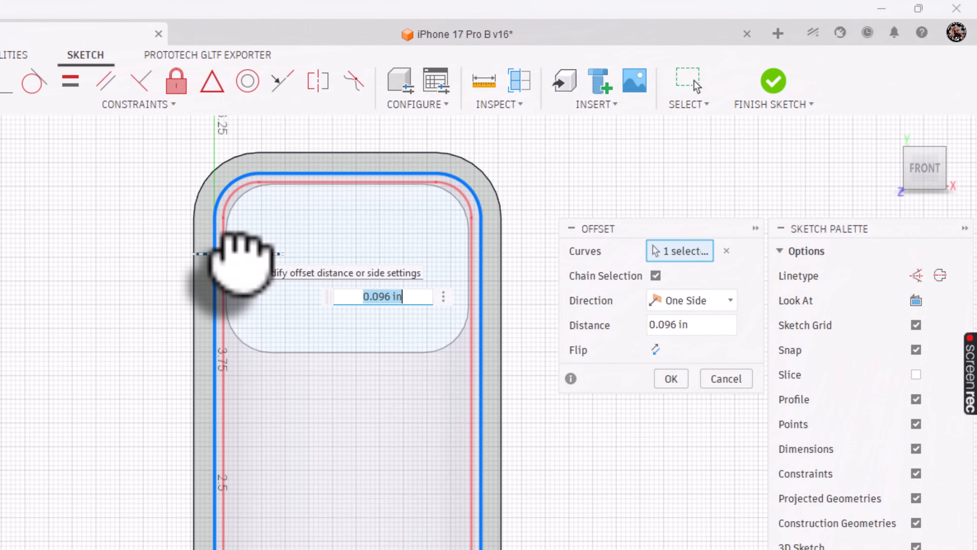
type("2mm")
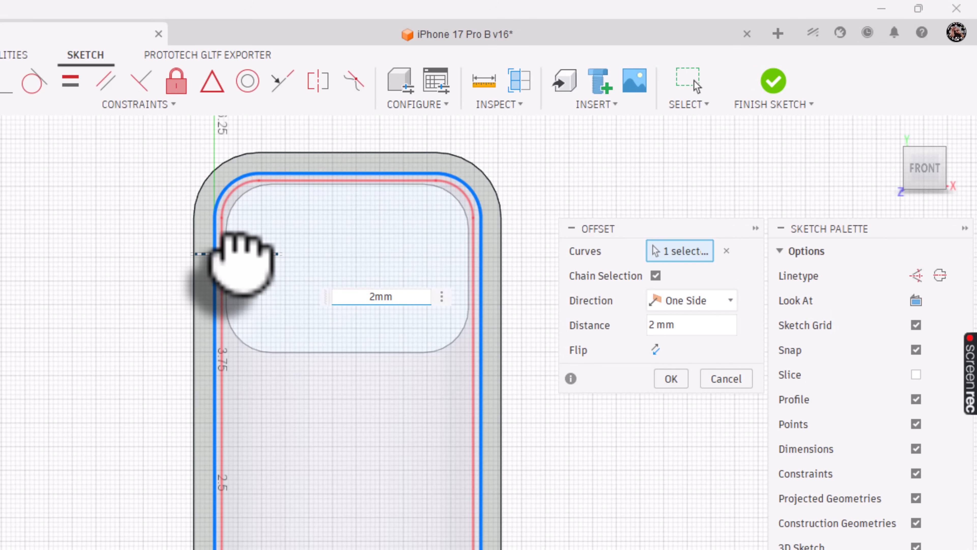
key("Return")
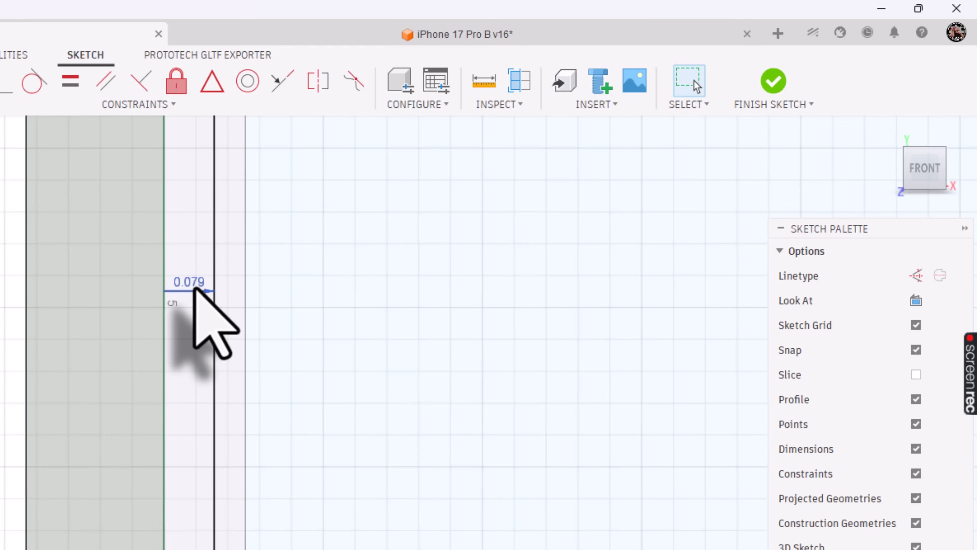
Extrude the narrow band between the rim's inner edge and the offset loop -1.25 mm, towards the case back
key("e")
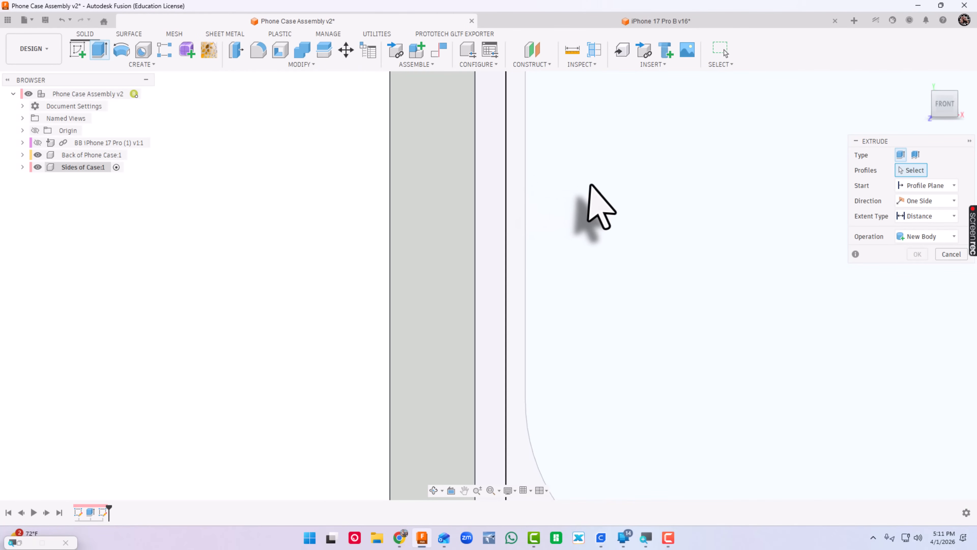
scroll(615, 189, "down", 2)
scroll(616, 194, "down", 2)
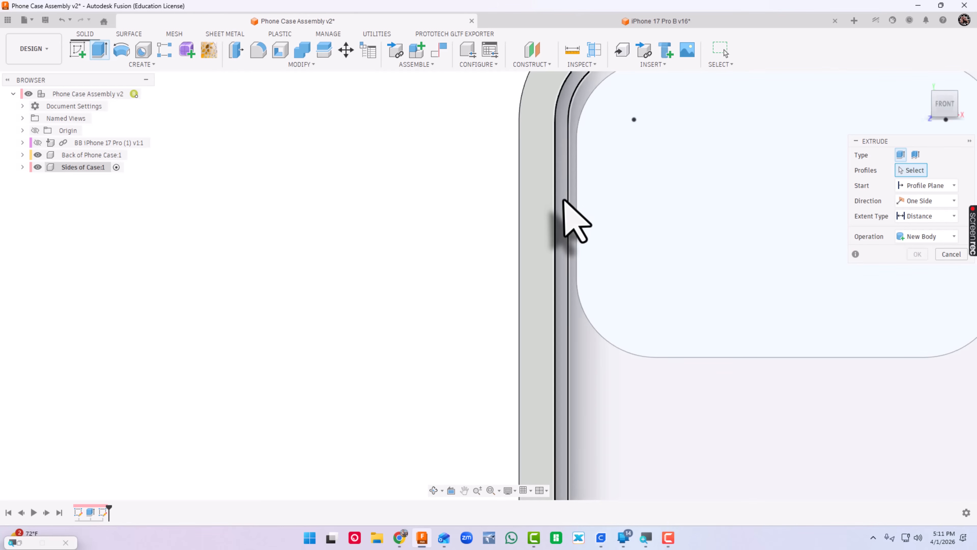
left_click(564, 204)
middle_click_drag(685, 233, 709, 194, "shift")
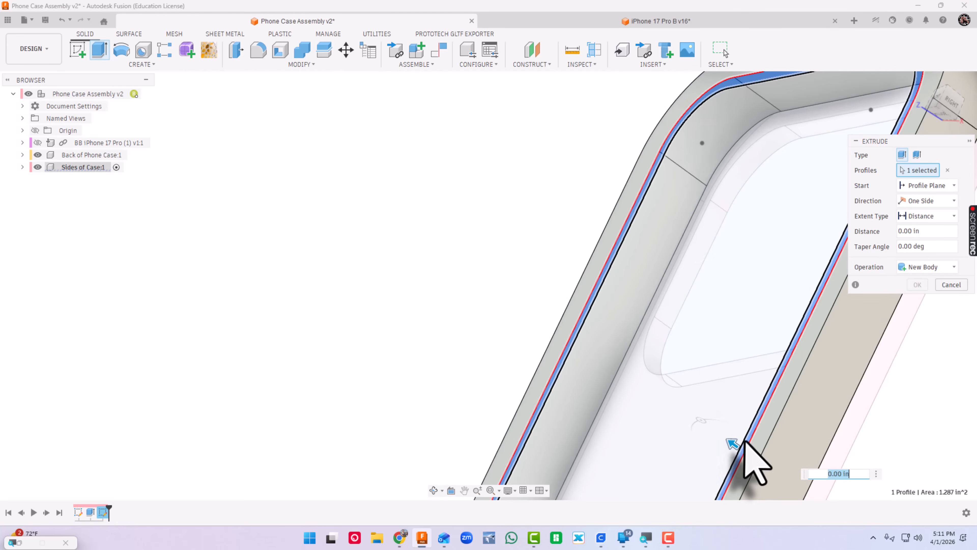
left_click_drag(736, 448, 742, 453)
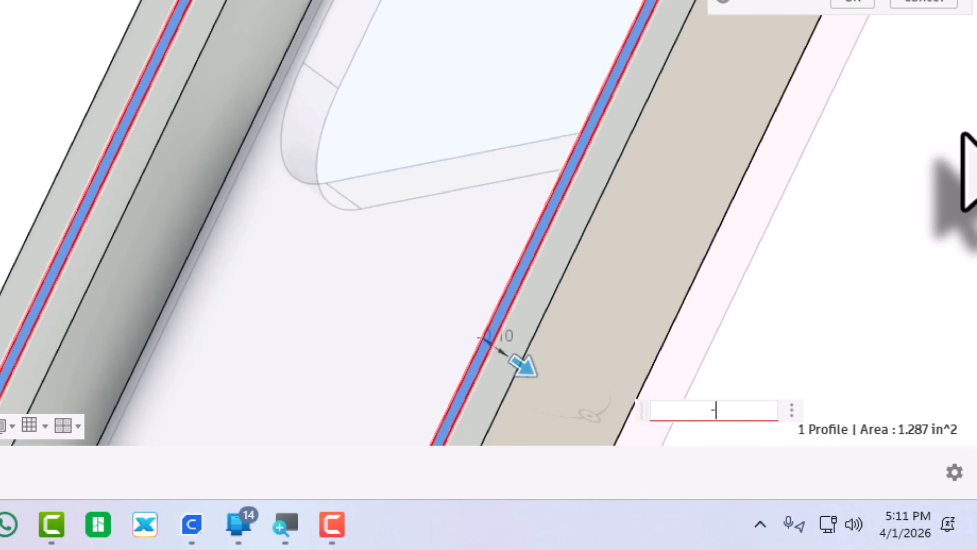
type("-1.25mm")
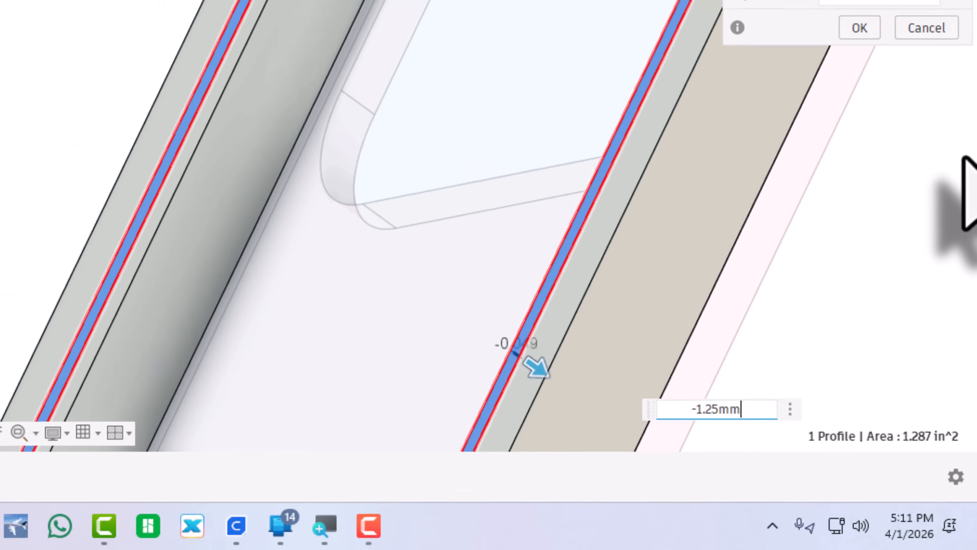
key("Return")
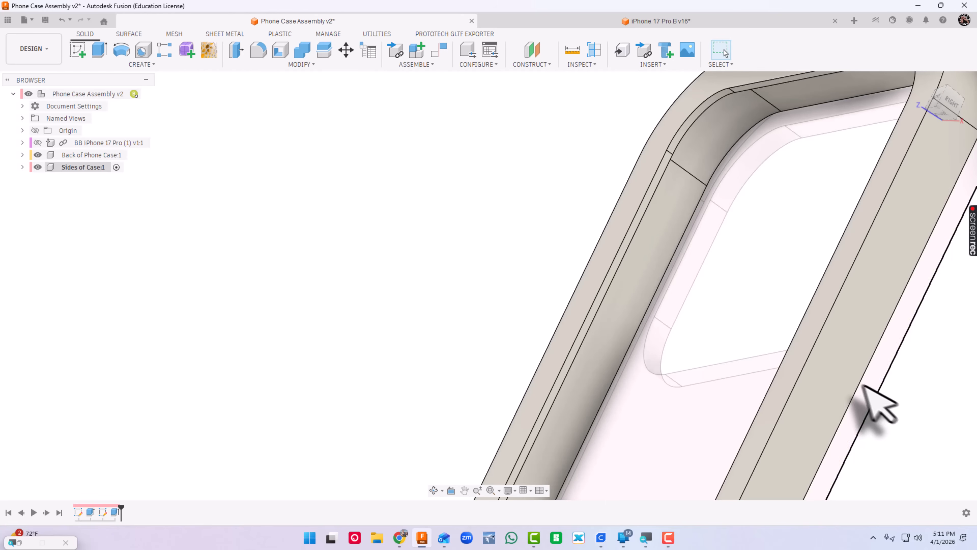
Fillet the outer and inner edge loops of the case sides' open rim with a 2 mm radius
scroll(864, 387, "down", 5)
middle_click_drag(899, 410, 920, 356, "shift")
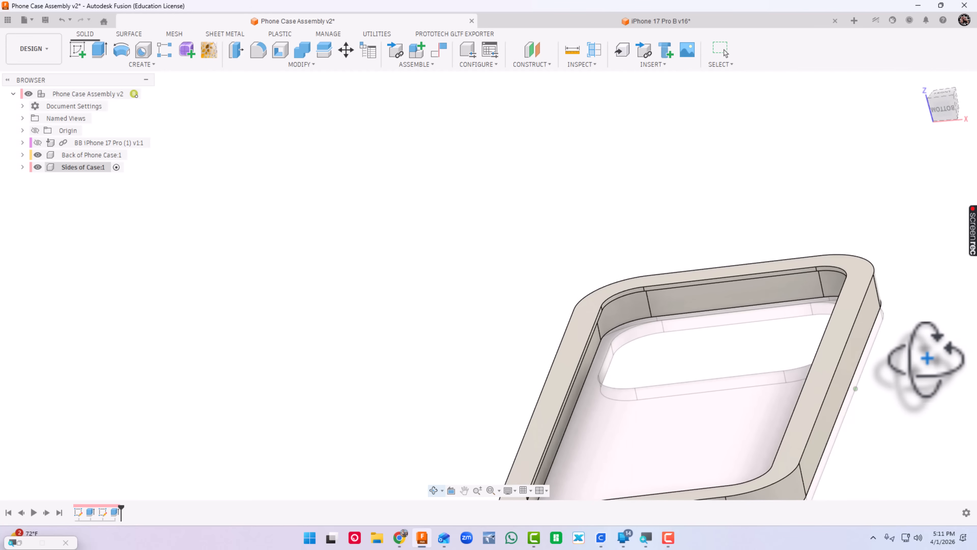
left_click(259, 50)
left_click(848, 349)
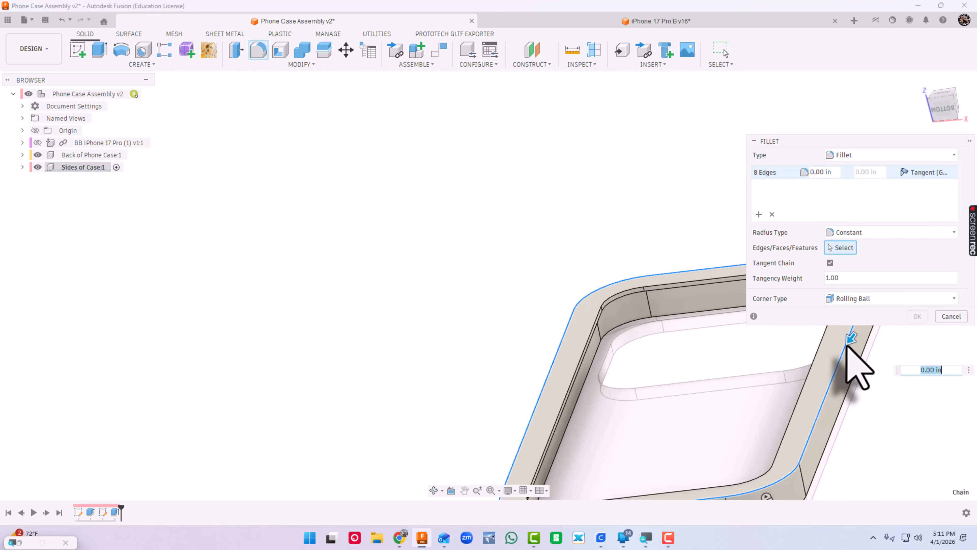
left_click(823, 333)
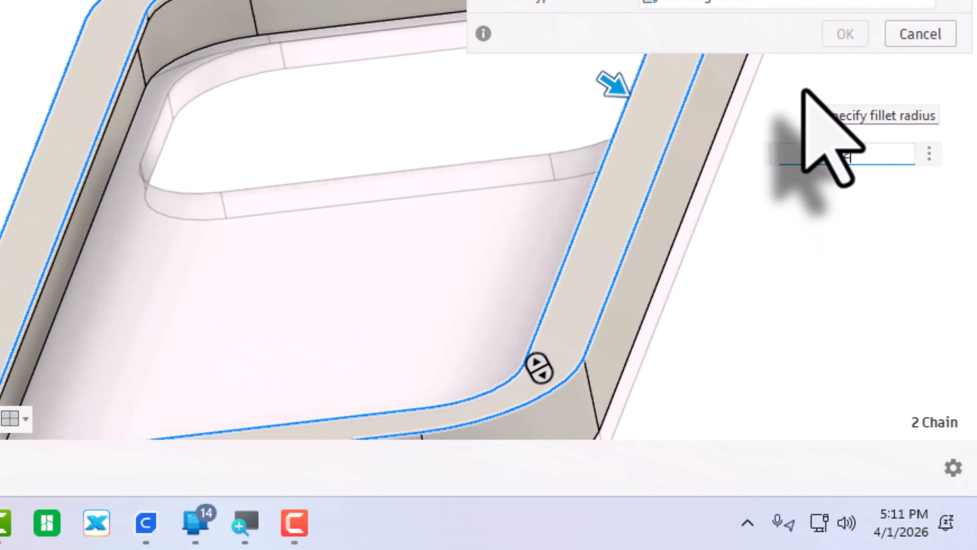
type("2mm")
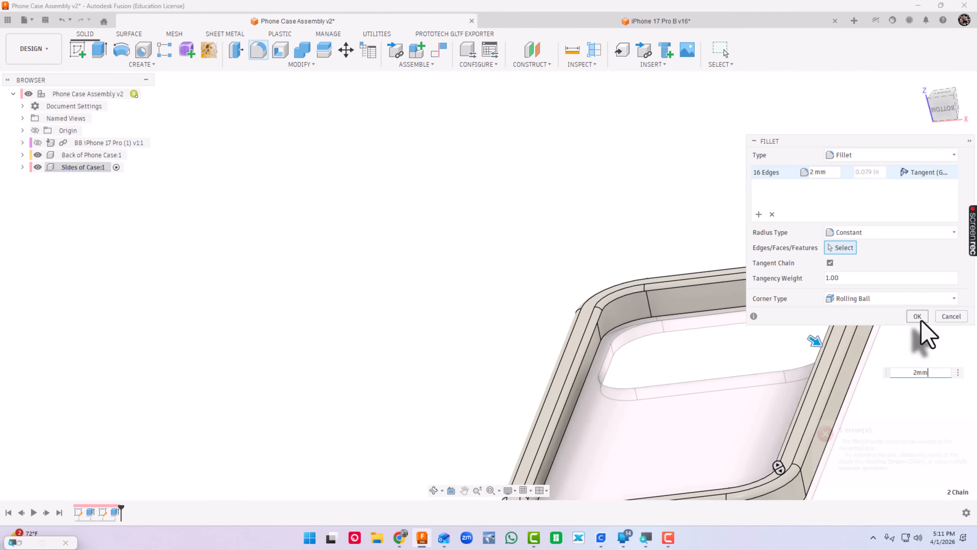
left_click(920, 318)
Apply the Paint - Enamel Glossy (Blue) appearance to the case sides and save the design with the description "User Saved"
middle_click_drag(927, 355, 906, 347, "shift")
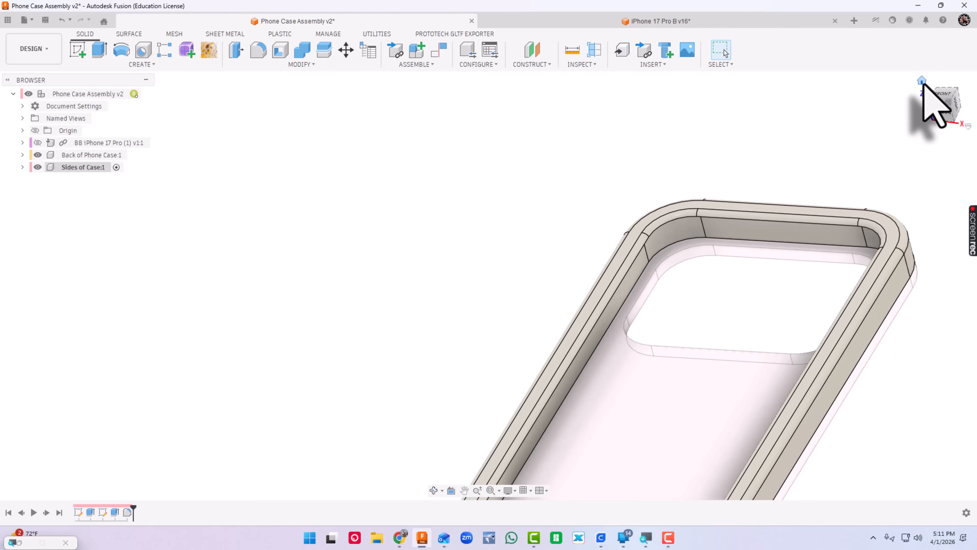
left_click(922, 81)
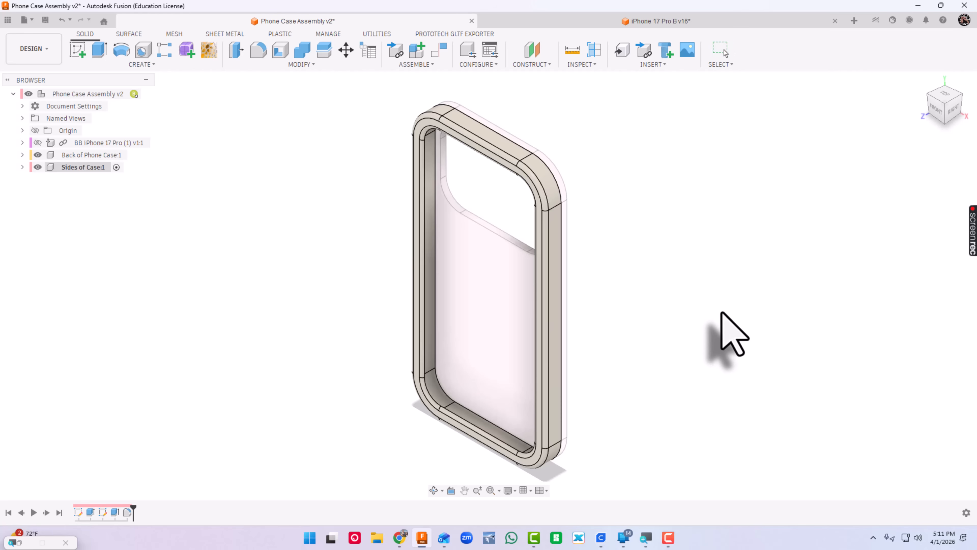
key("a")
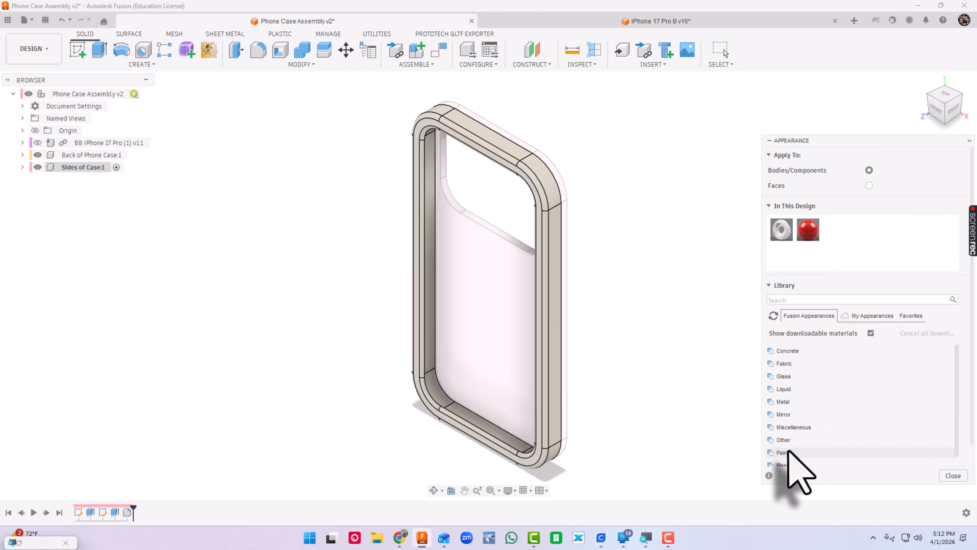
scroll(809, 414, "down", 3)
left_click(792, 389)
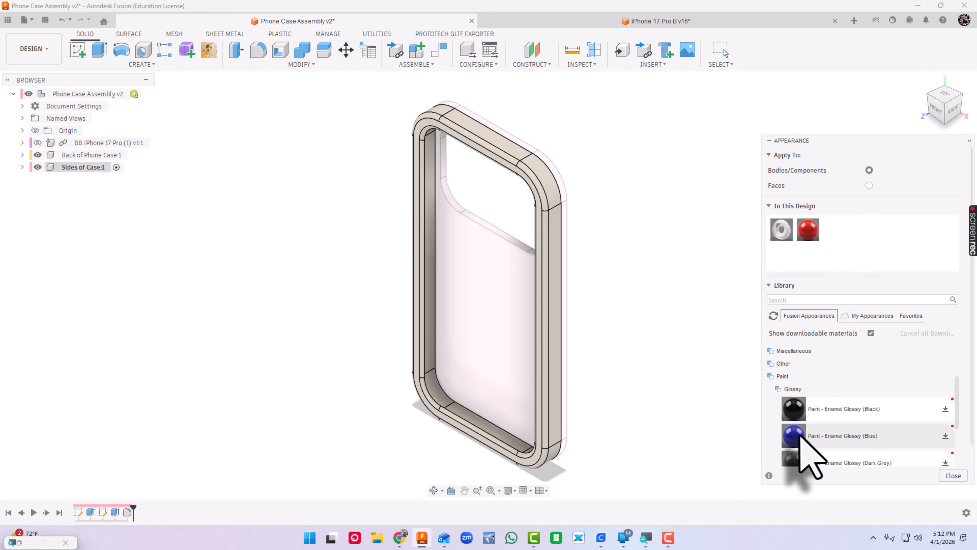
left_click_drag(787, 440, 563, 376)
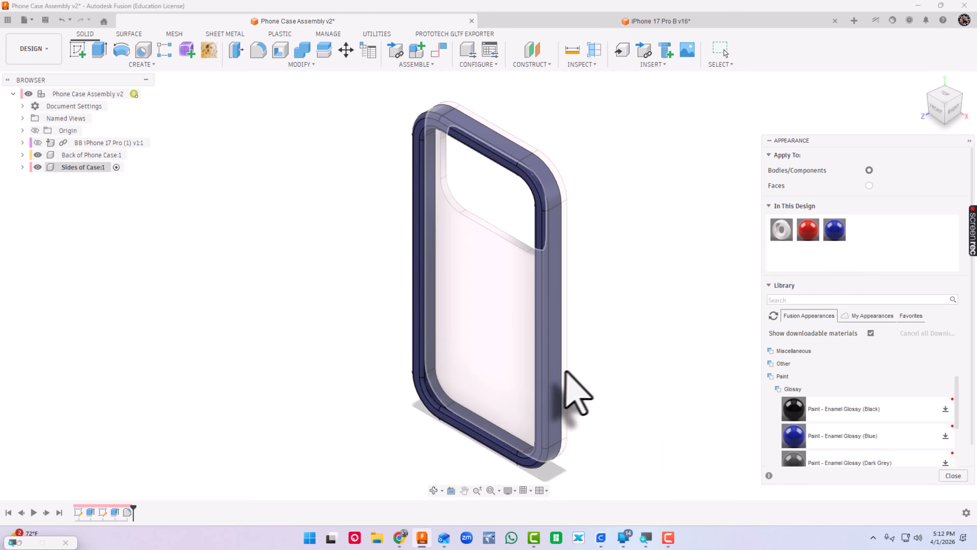
left_click(954, 475)
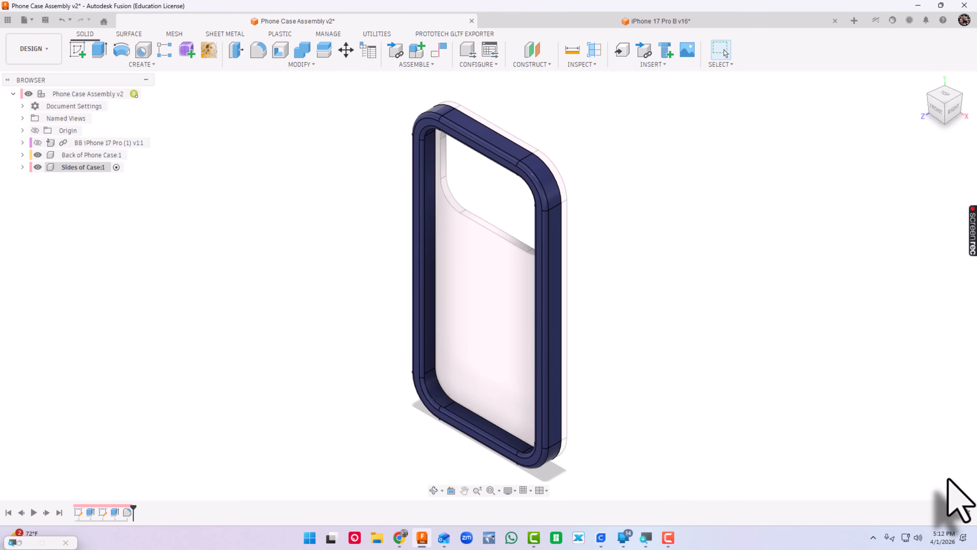
left_click(45, 20)
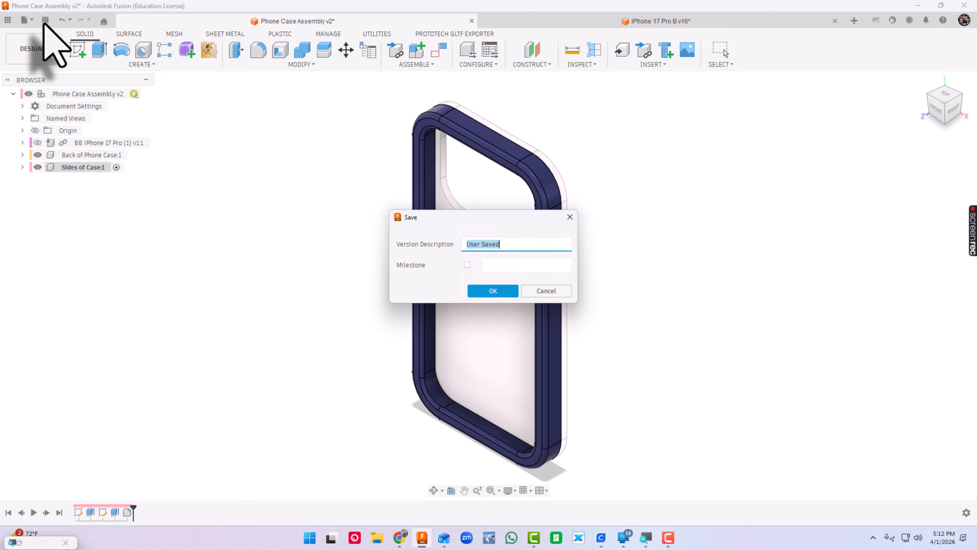
left_click(478, 290)
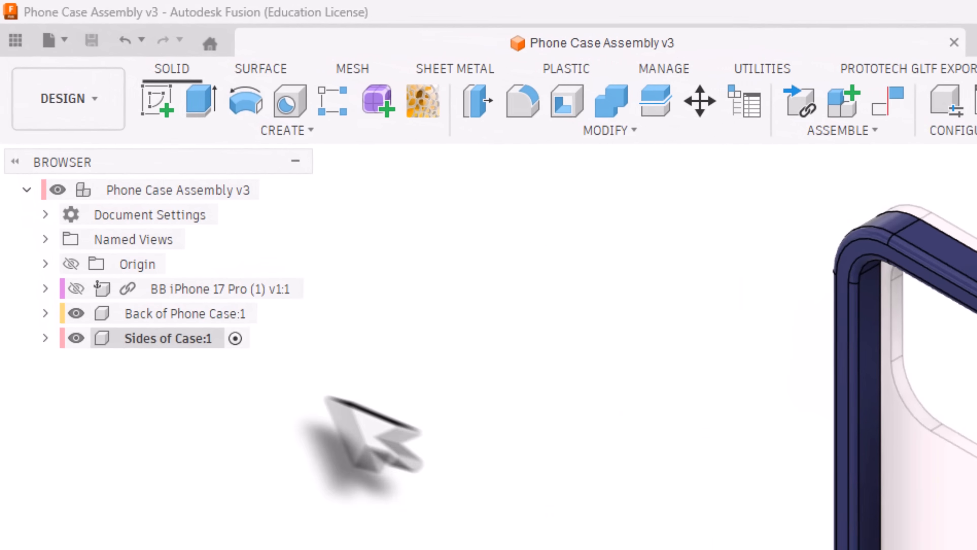
Hide the Back of Phone Case component and show the BB iPhone 17 Pro component inside the case sides
left_click(58, 239)
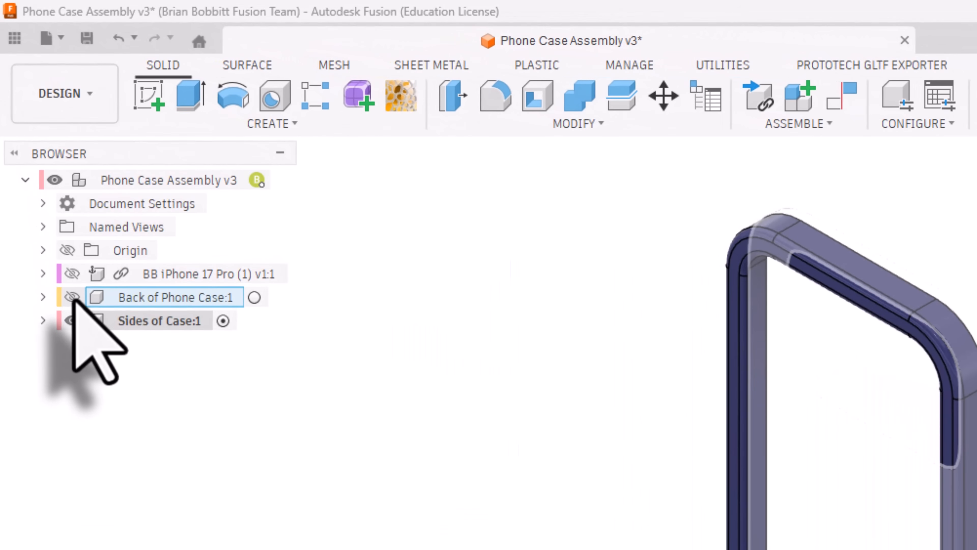
left_click(72, 273)
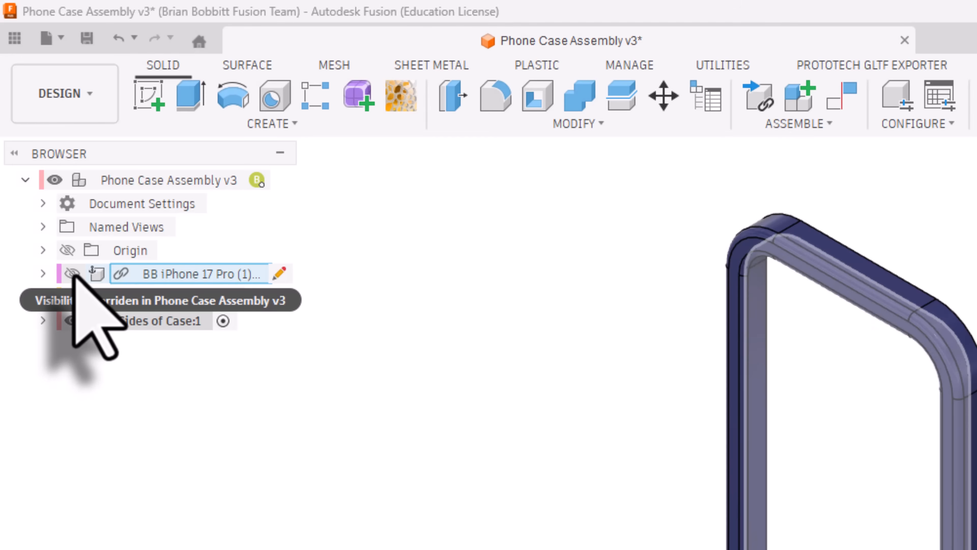
middle_click_drag(210, 369, 240, 322, "shift")
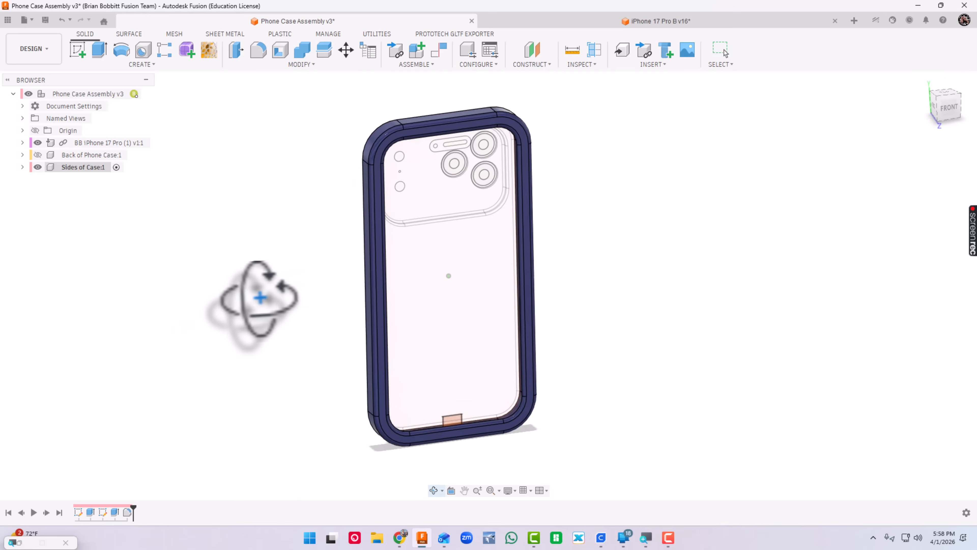
middle_click_drag(212, 285, 223, 286, "shift")
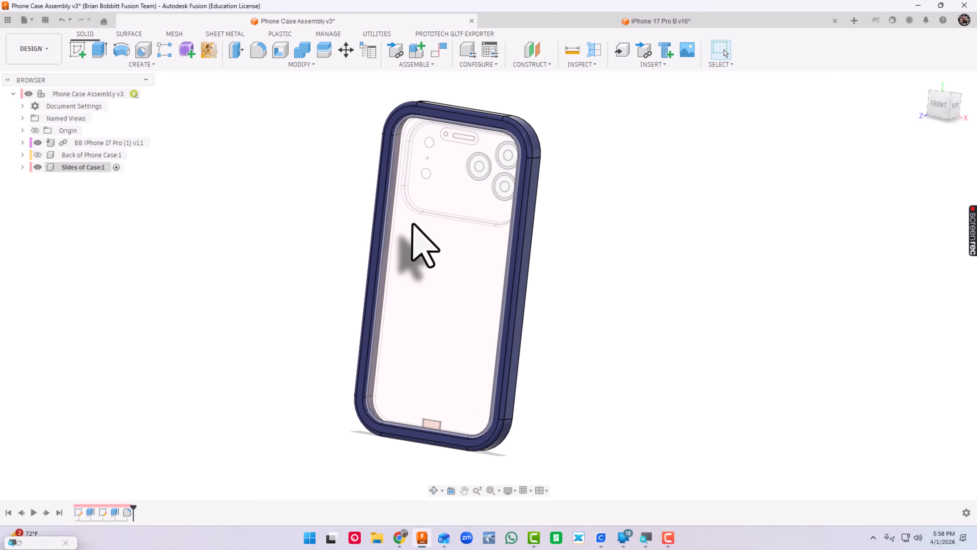
middle_click_drag(641, 243, 563, 231, "shift")
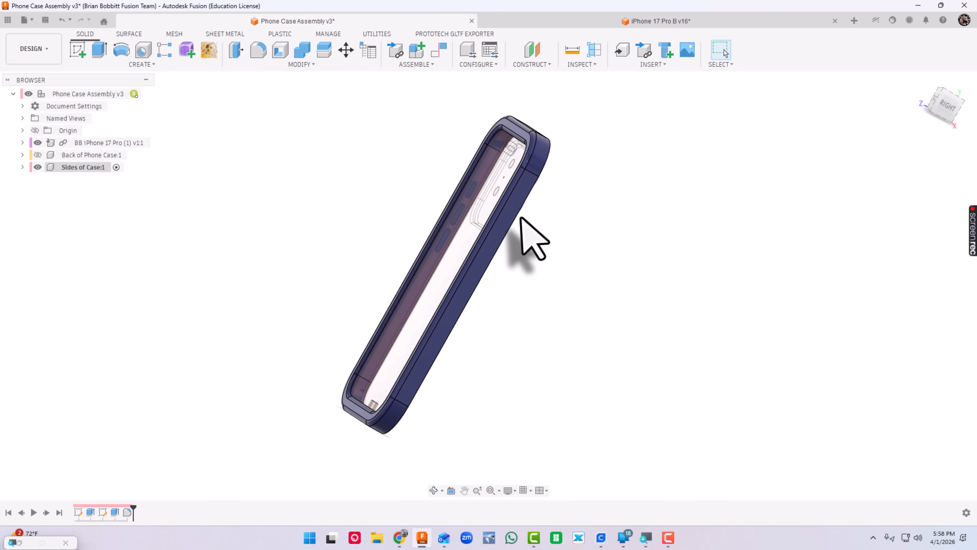
Start a sketch on the flat outer face of the case's long right side and hide the Sides of Case component
left_click(78, 50)
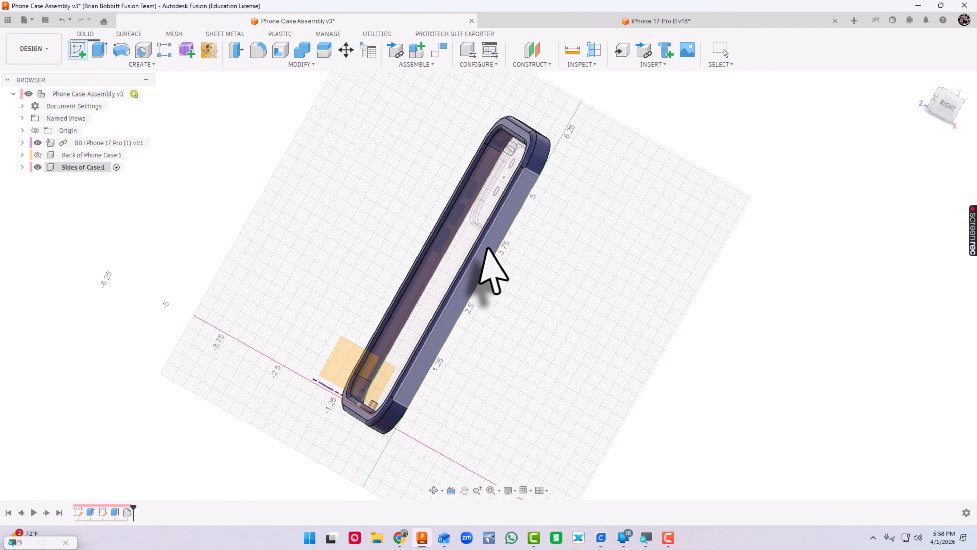
left_click(491, 248)
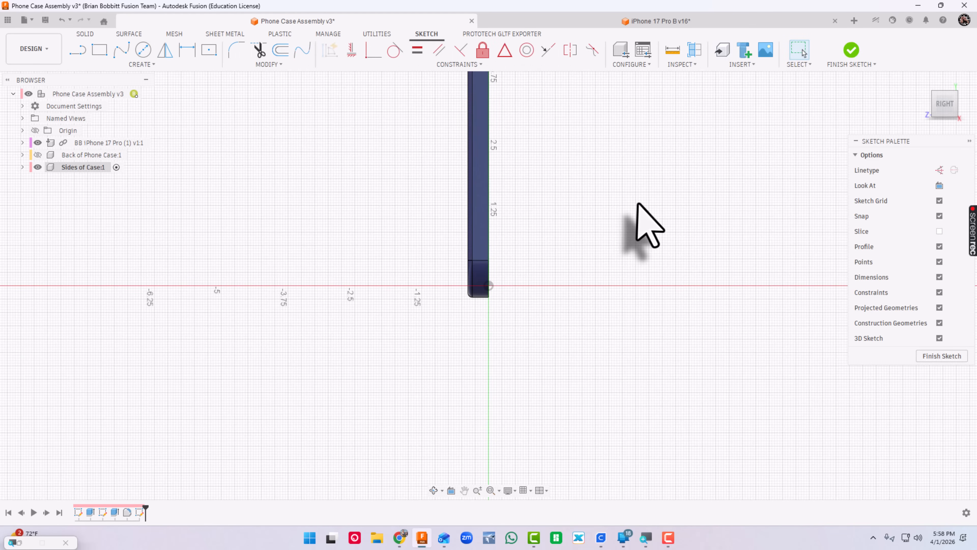
scroll(538, 339, "up", 6)
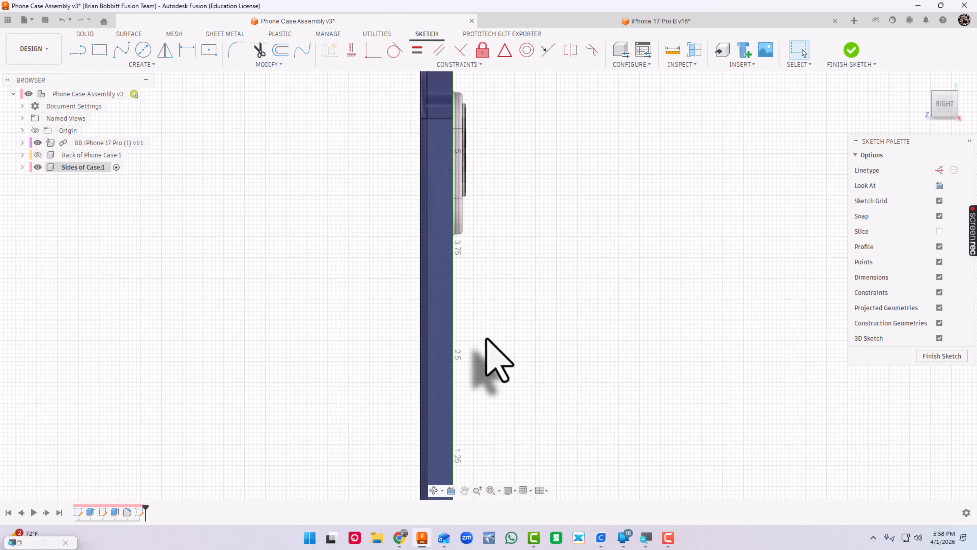
left_click(59, 169)
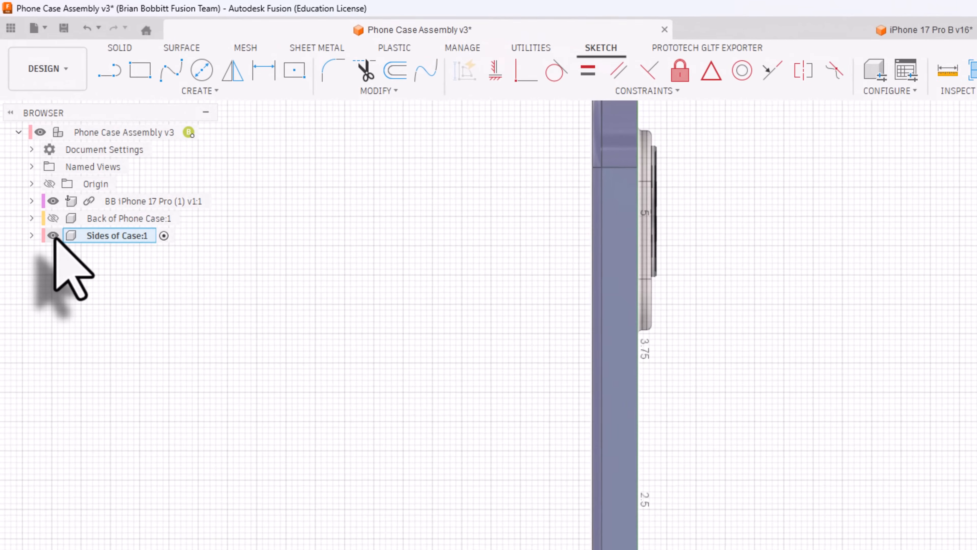
left_click(52, 232)
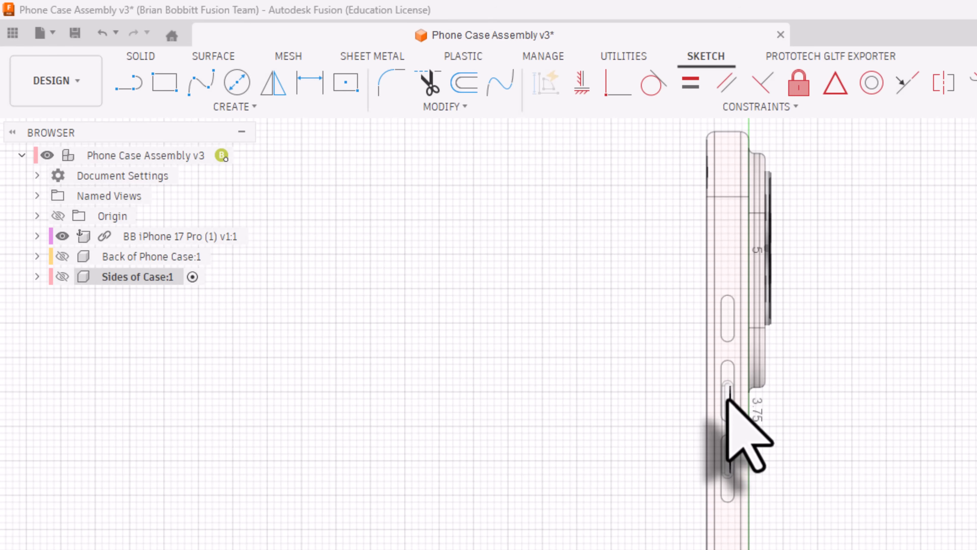
Project the iPhone's flat right side face, including its elongated slot outlines, into the sketch with the projection link on
middle_click_drag(827, 451, 801, 425, "shift")
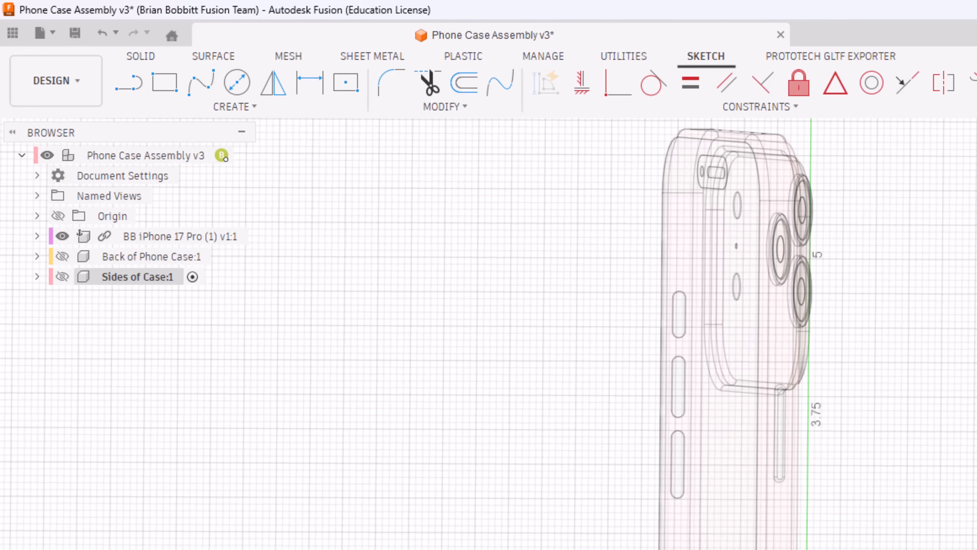
scroll(793, 451, "up", 5)
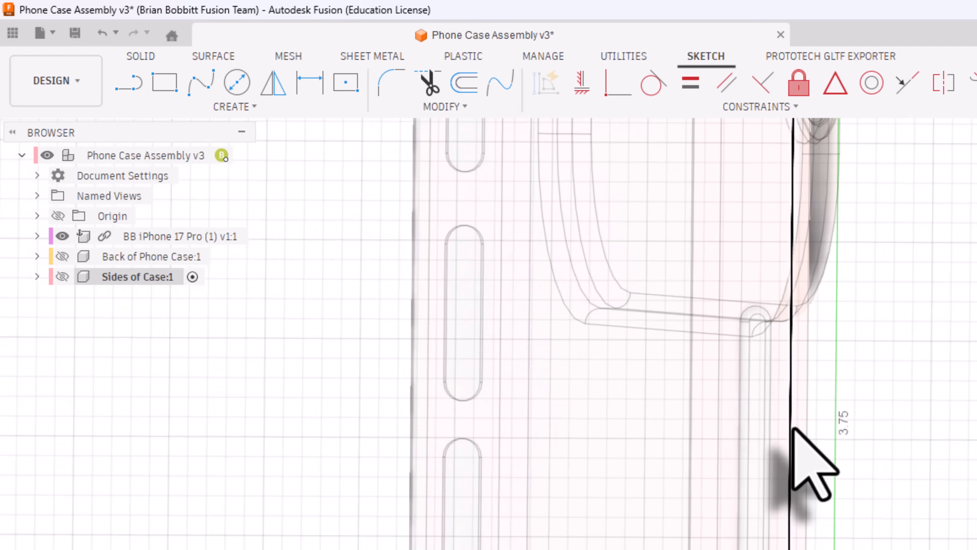
scroll(793, 429, "up", 3)
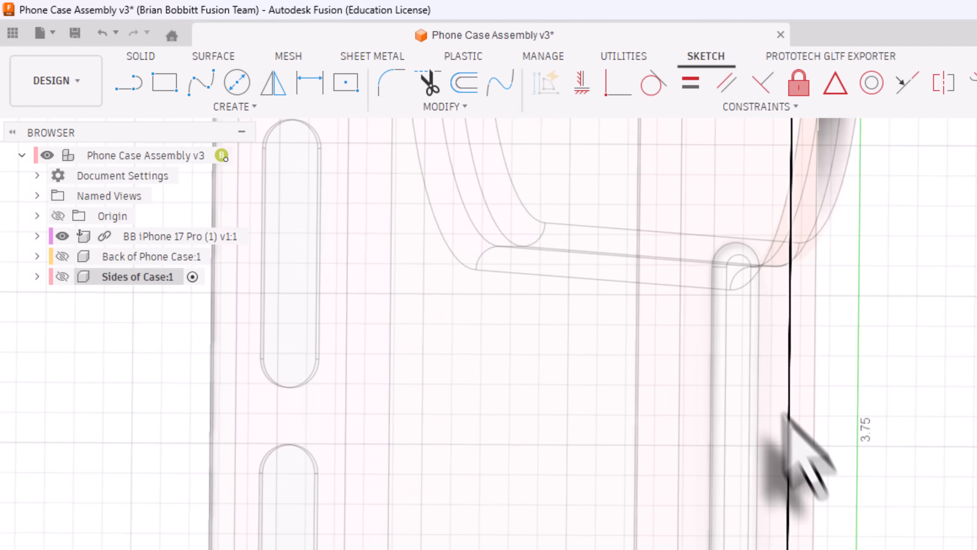
left_click(246, 104)
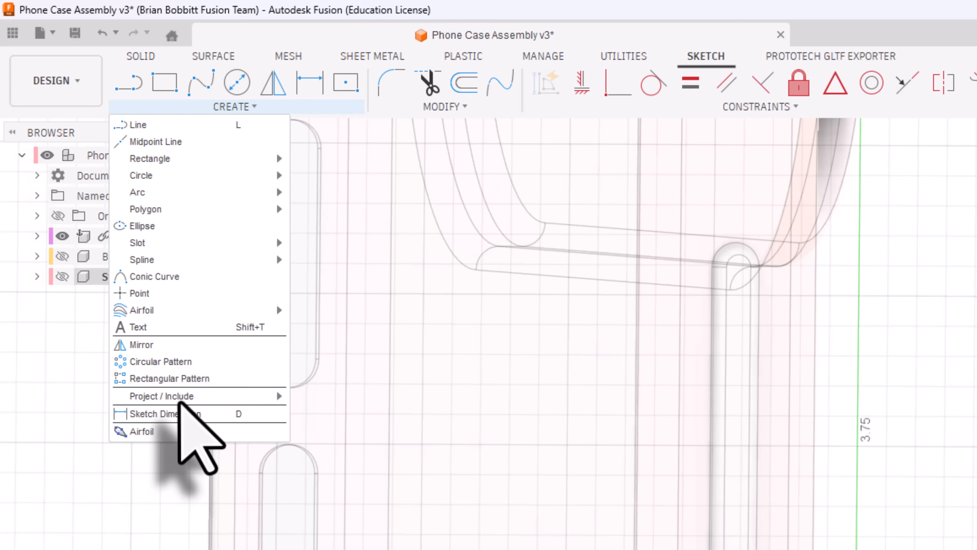
mouse_move(186, 397)
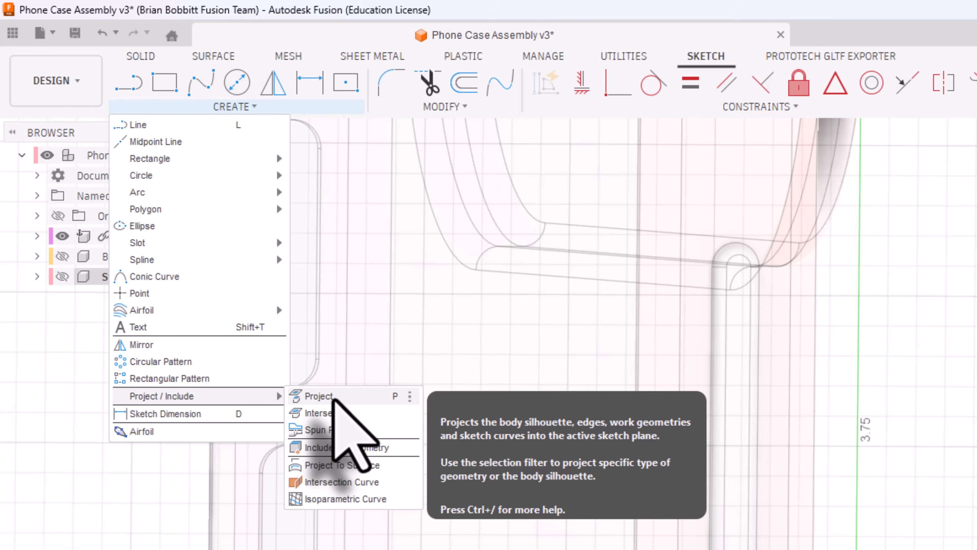
left_click(333, 399)
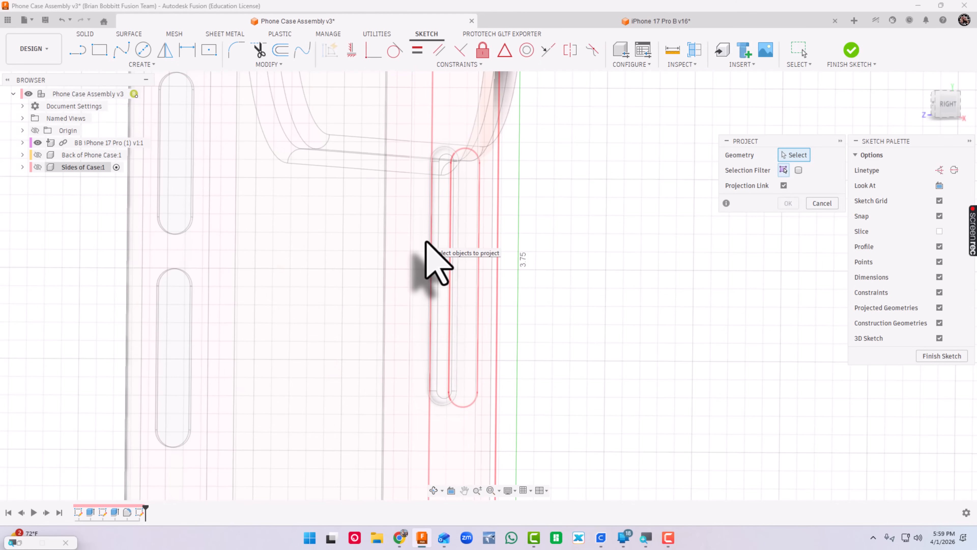
scroll(426, 242, "down", 6)
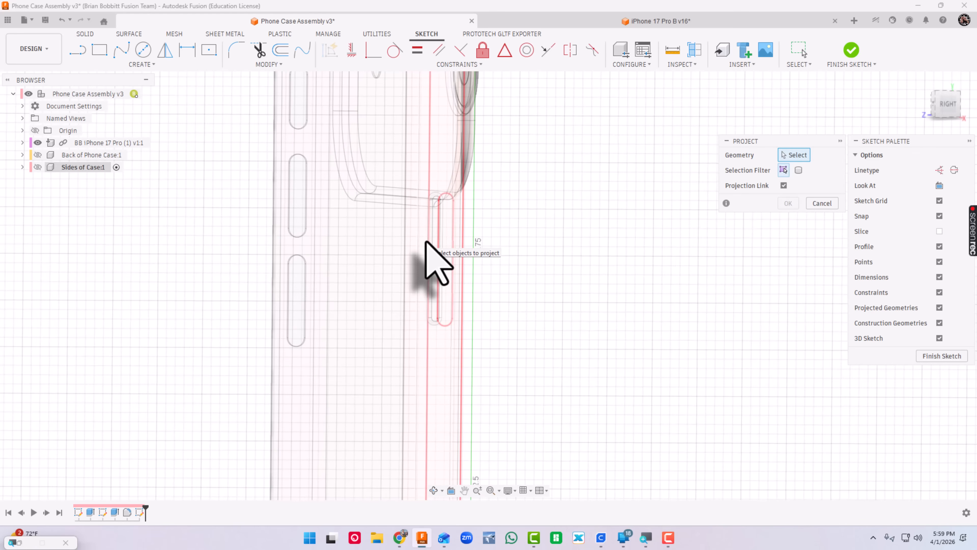
scroll(426, 242, "up", 2)
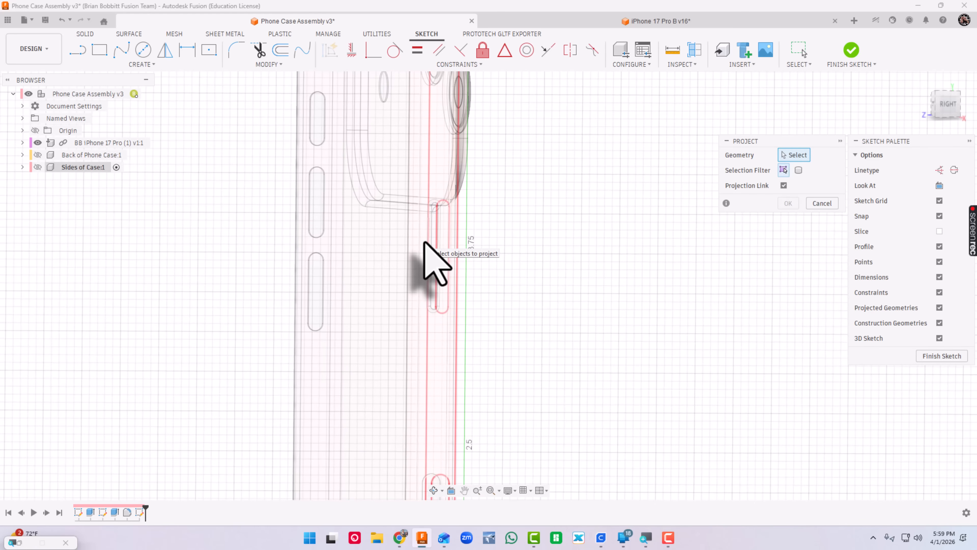
left_click(424, 243)
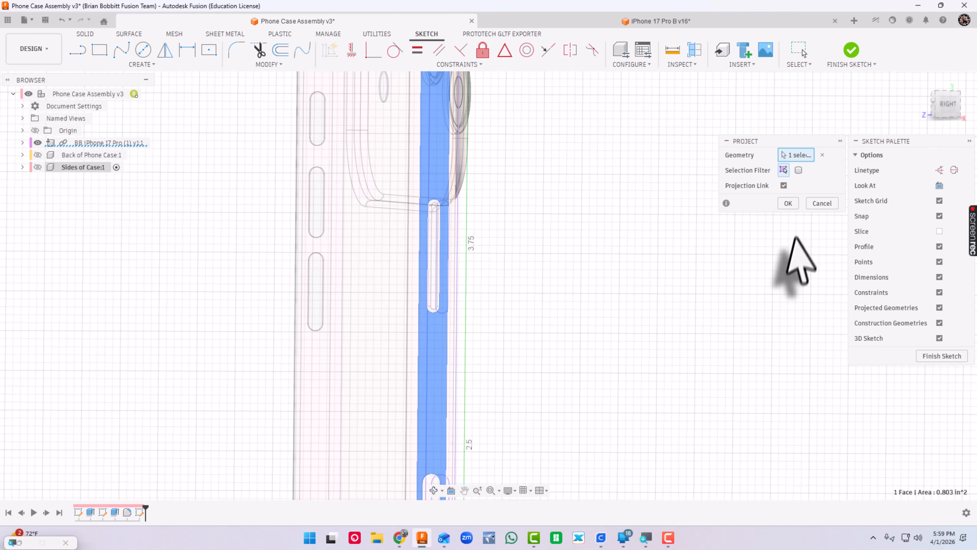
left_click(788, 203)
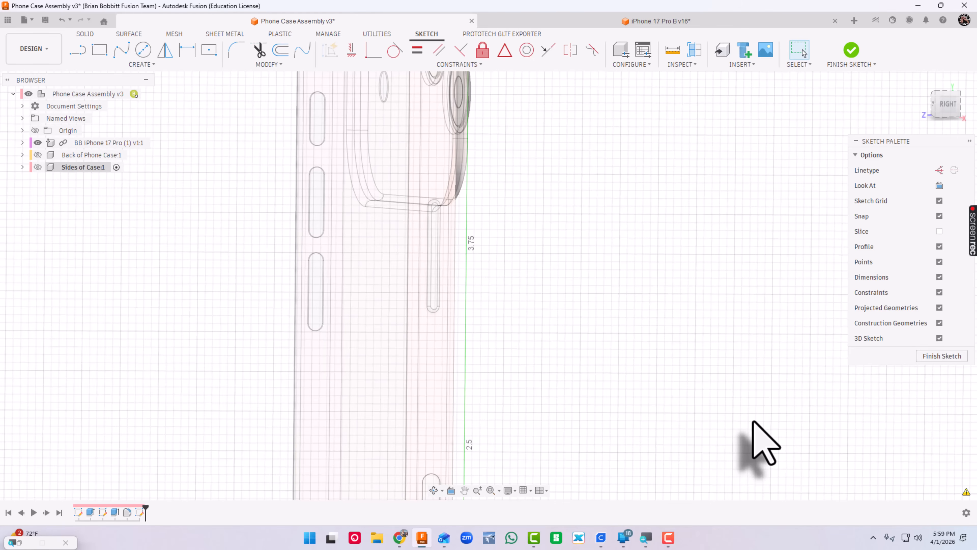
Show the Sides of Case component again and offset the upper projected slot outline 2 mm outward
left_click(37, 167)
middle_click_drag(586, 283, 558, 327, "shift")
scroll(531, 312, "down", 4)
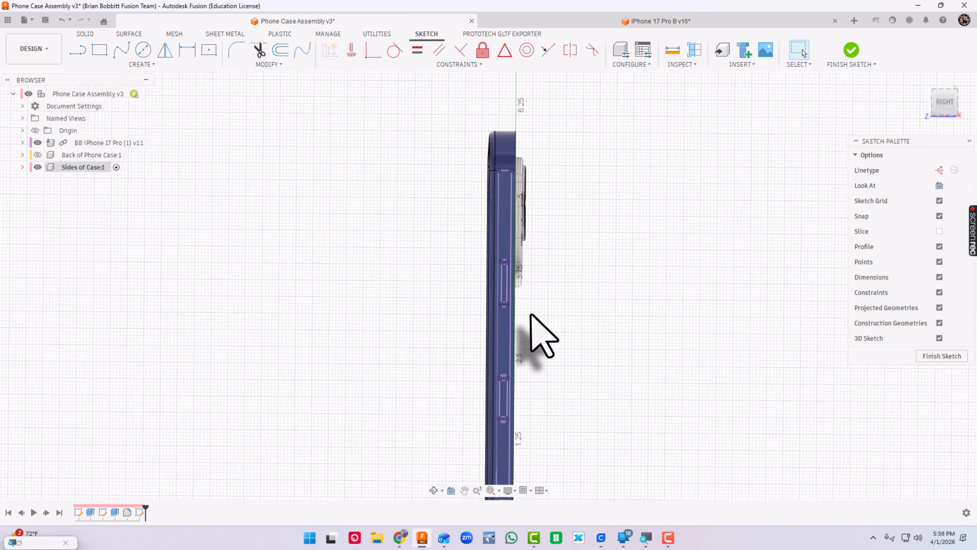
scroll(515, 360, "up", 3)
scroll(501, 435, "up", 3)
scroll(506, 404, "down", 2)
scroll(508, 217, "up", 4)
scroll(507, 208, "up", 2)
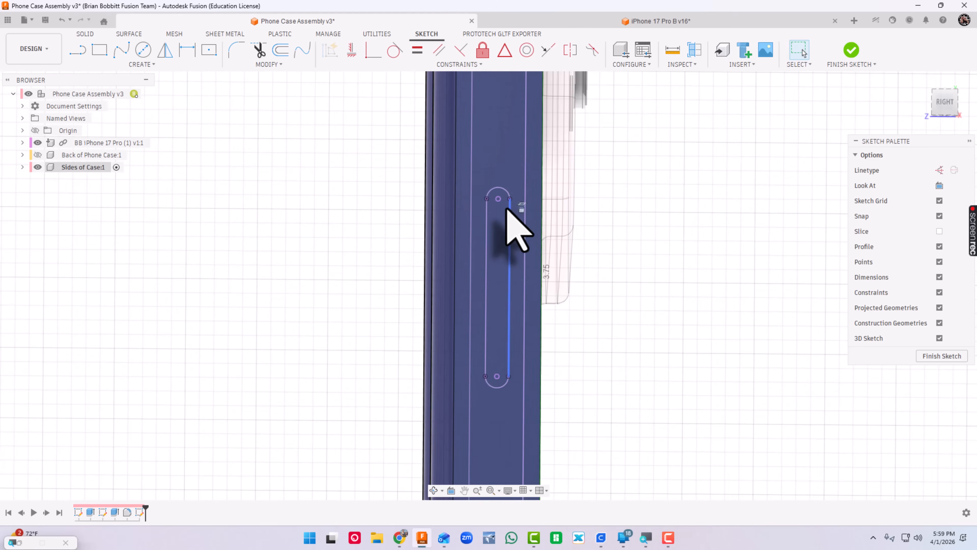
left_click(282, 51)
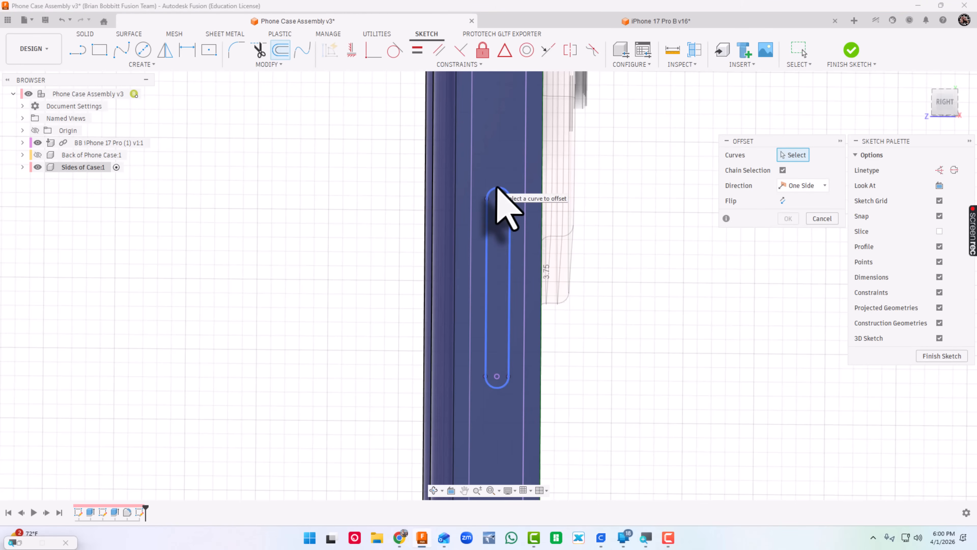
left_click(497, 191)
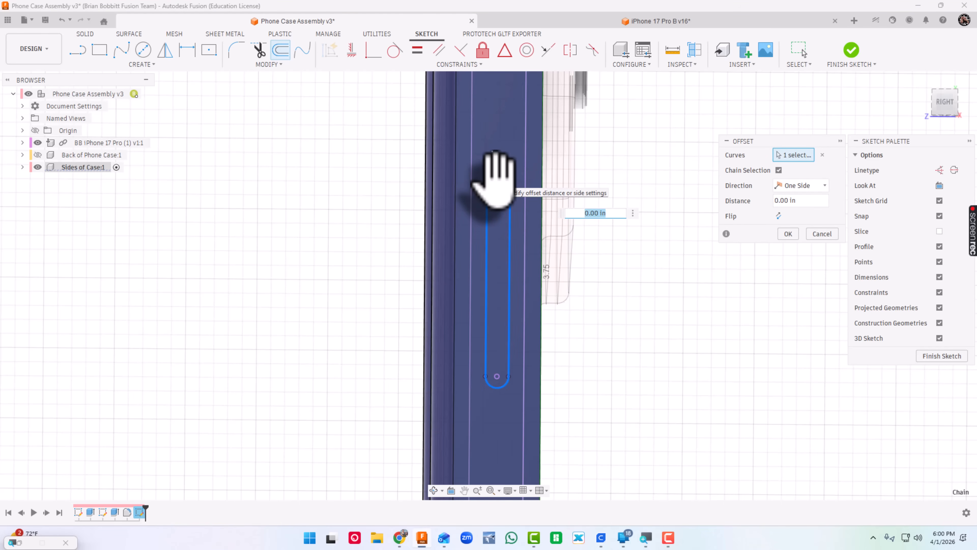
left_click_drag(497, 179, 495, 170)
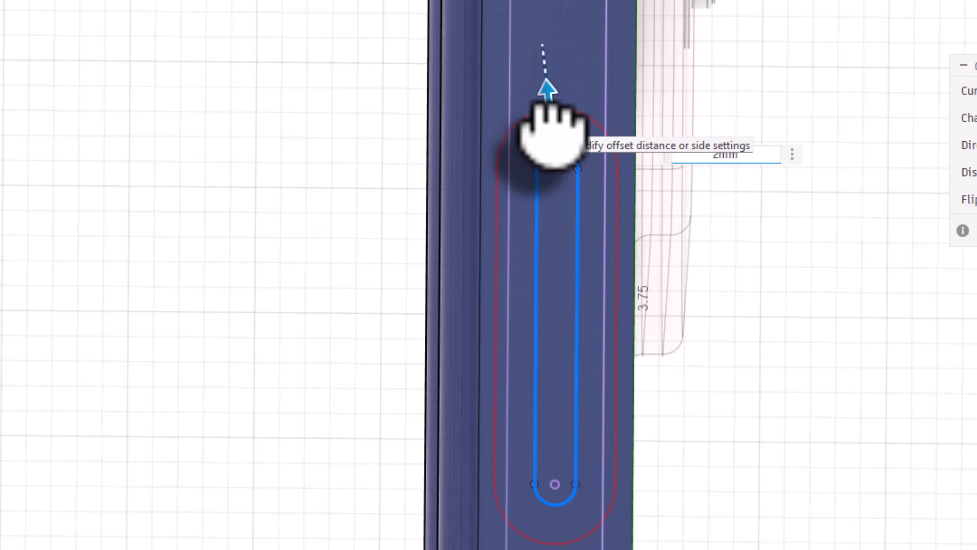
left_click(798, 234)
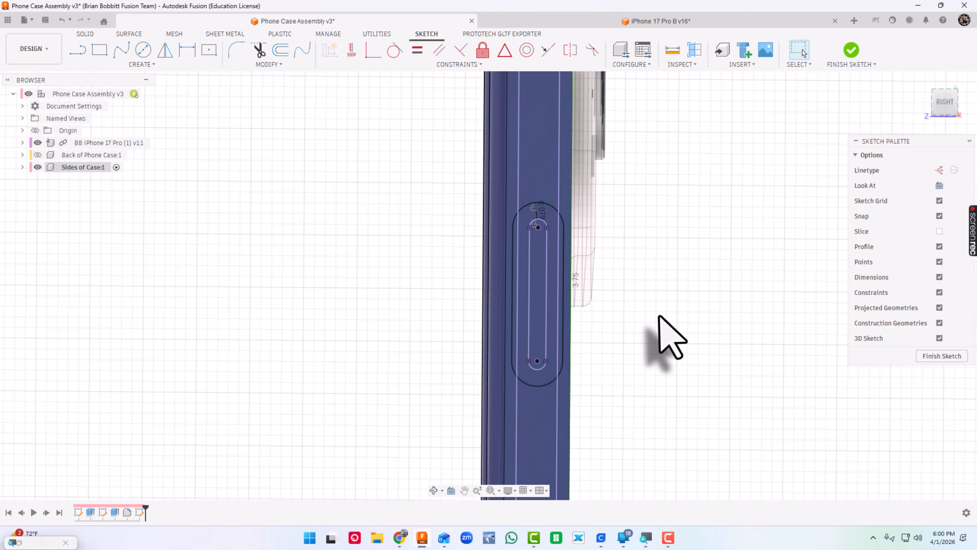
Offset the lower projected slot outline on the case's long right side 1.5 mm outward
scroll(670, 342, "down", 4)
mouse_move(666, 349)
middle_mouse_down()
mouse_move(633, 349)
mouse_move(621, 163)
middle_mouse_up()
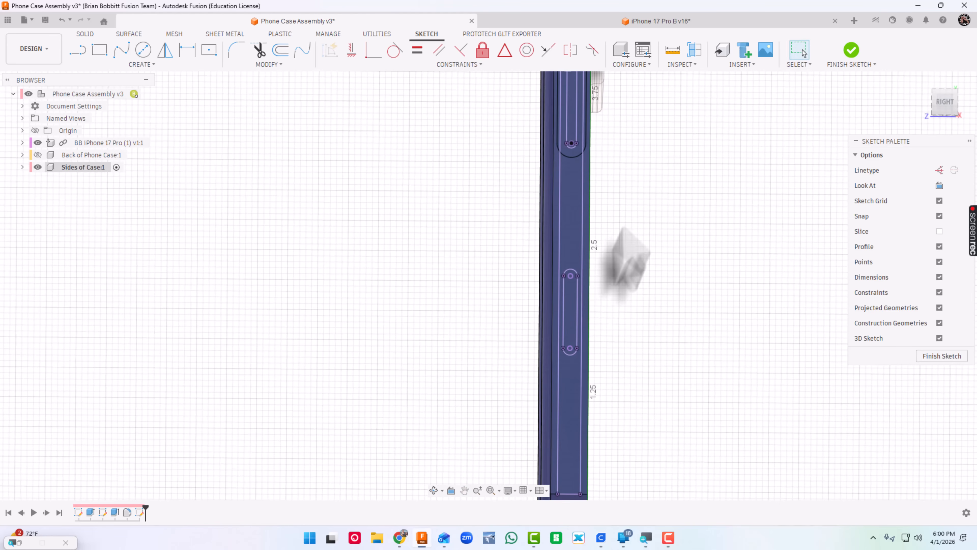
scroll(614, 346, "up", 5)
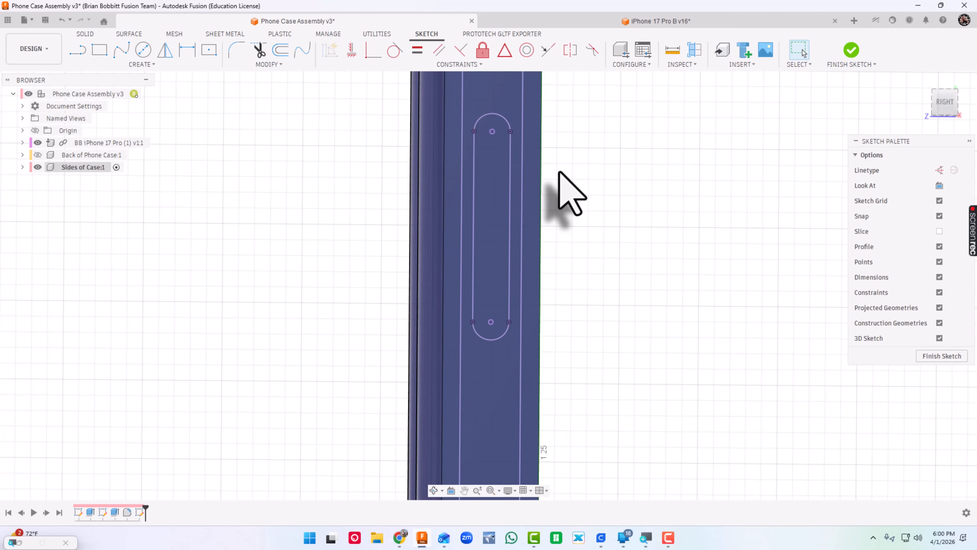
left_click(285, 50)
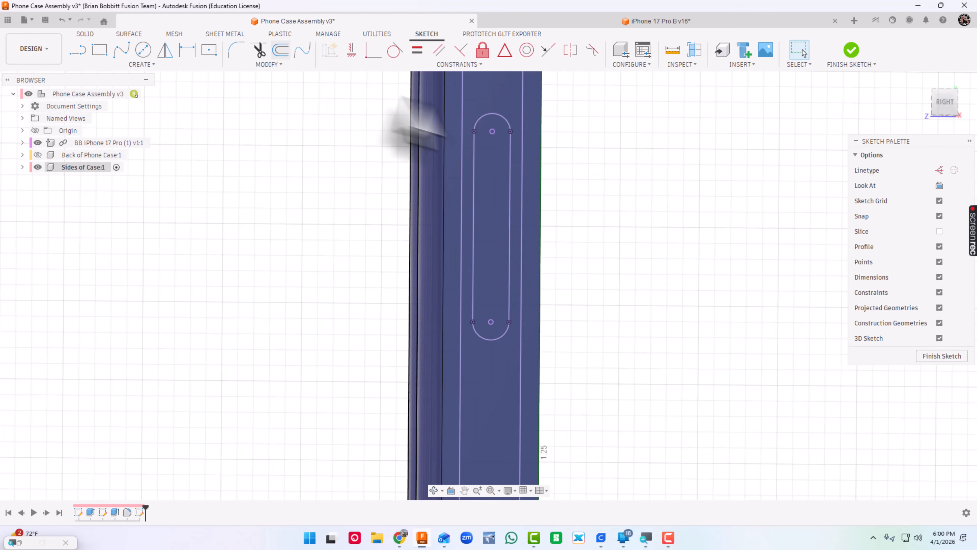
left_click(509, 123)
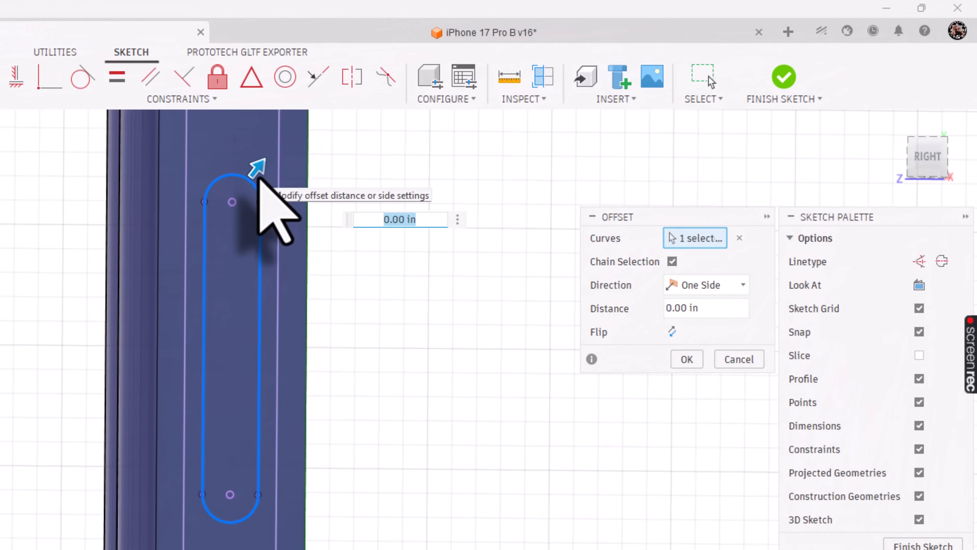
type("1.5 mm")
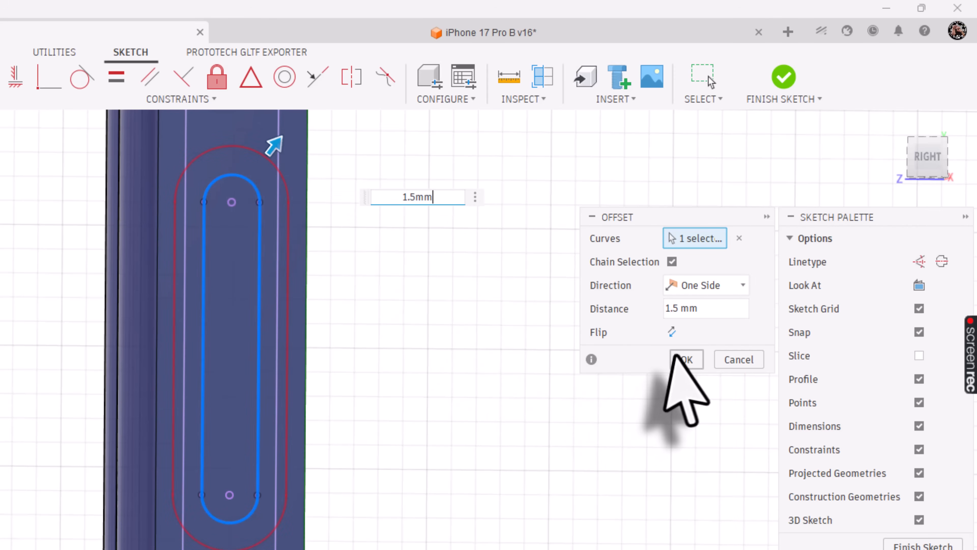
left_click(687, 359)
Start an Extrude and select all four profile regions within the lower offset slot outline
middle_click_drag(465, 445, 505, 436, "shift")
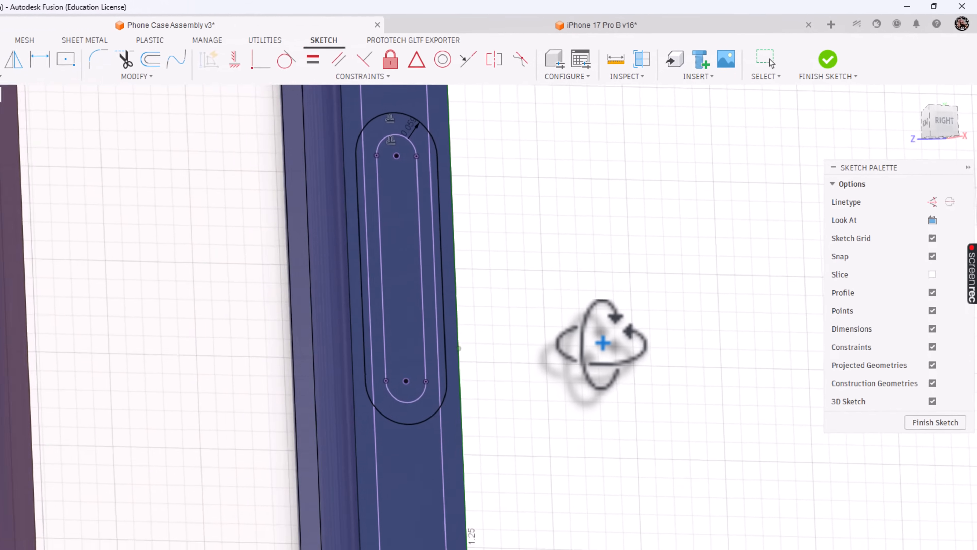
scroll(668, 284, "down", 4)
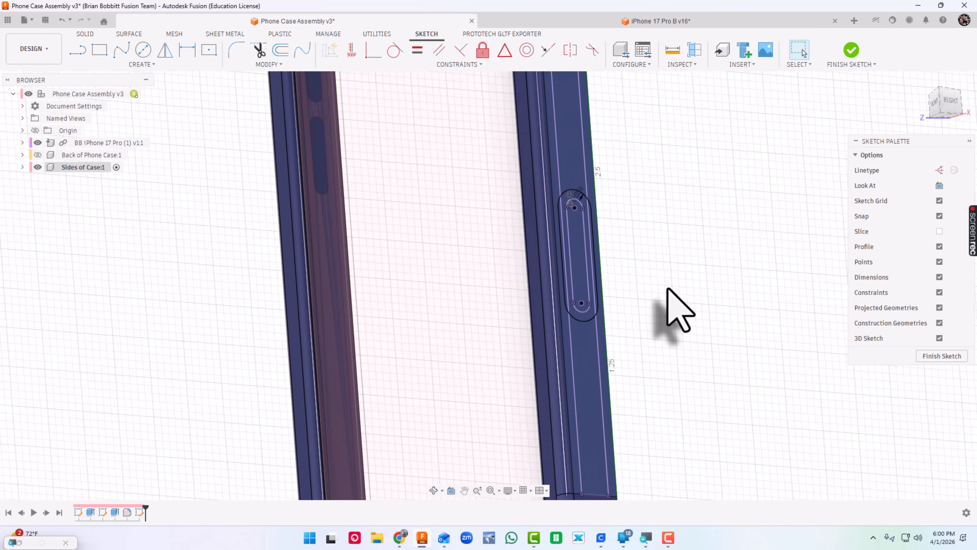
key("e")
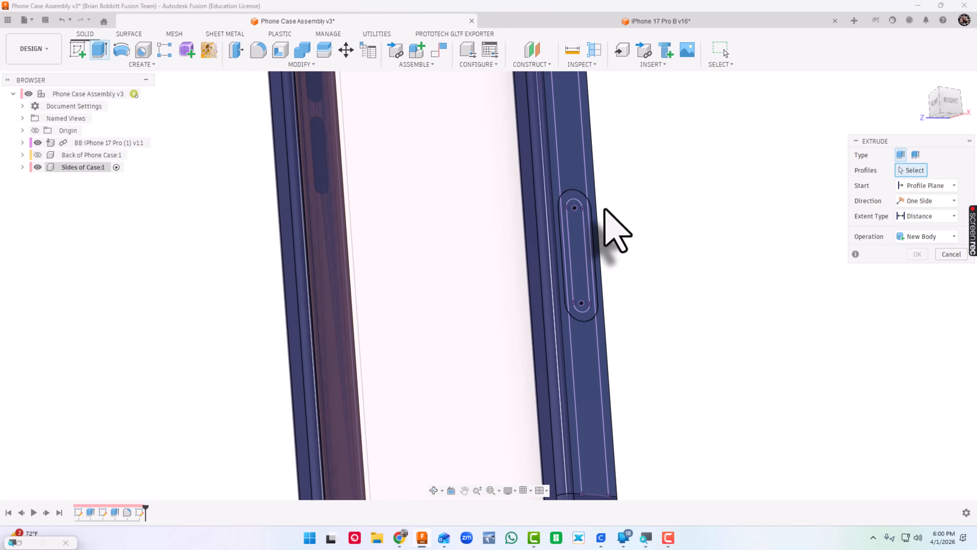
scroll(618, 230, "up", 4)
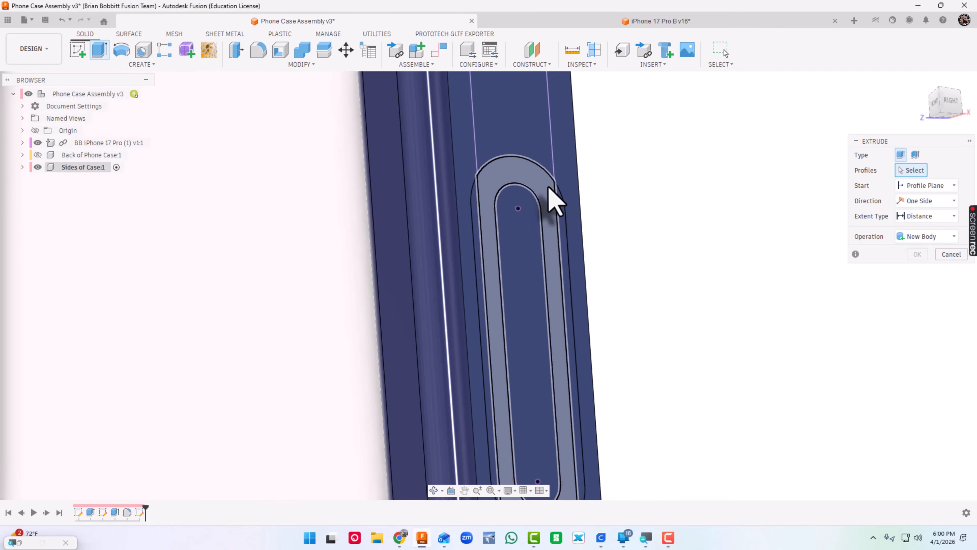
left_click(549, 188)
left_click(509, 230)
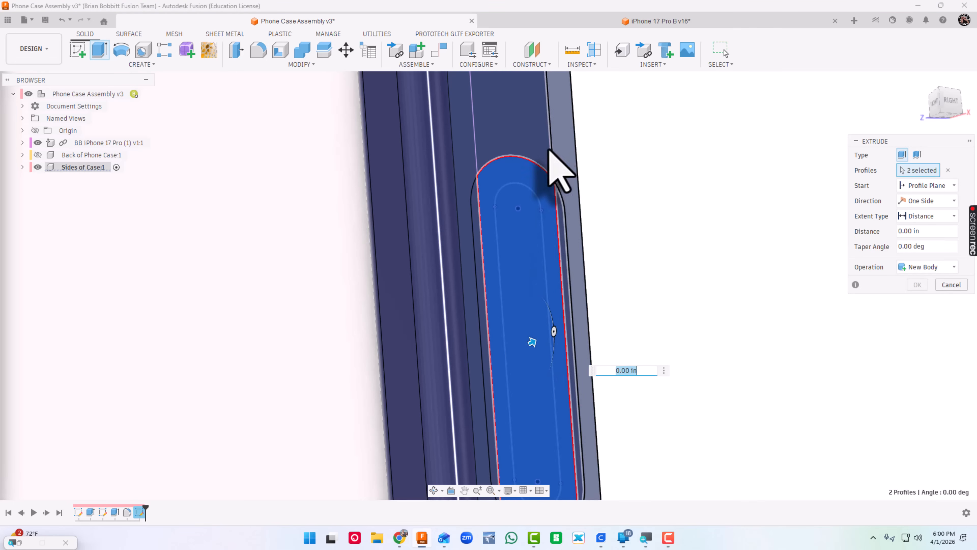
left_click(557, 212)
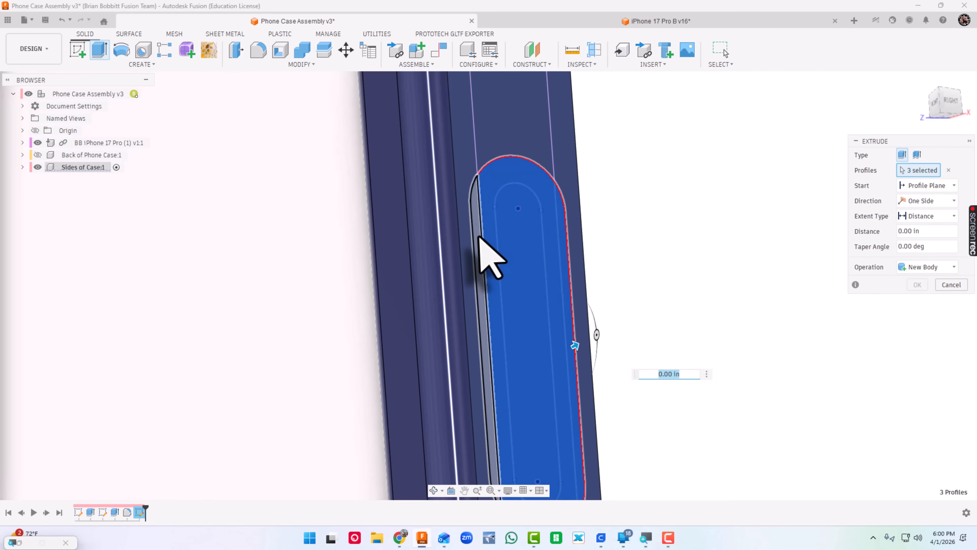
left_click(481, 238)
Add all four profile regions within the upper offset slot outline to the extrusion
scroll(542, 233, "down", 4)
middle_click_drag(608, 220, 624, 541)
scroll(520, 146, "up", 4)
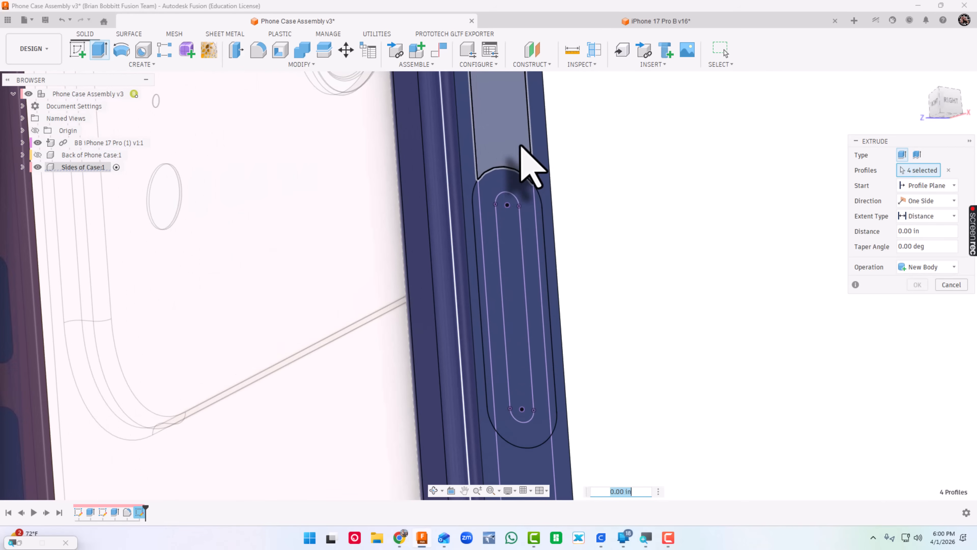
left_click(517, 232)
left_click(530, 230)
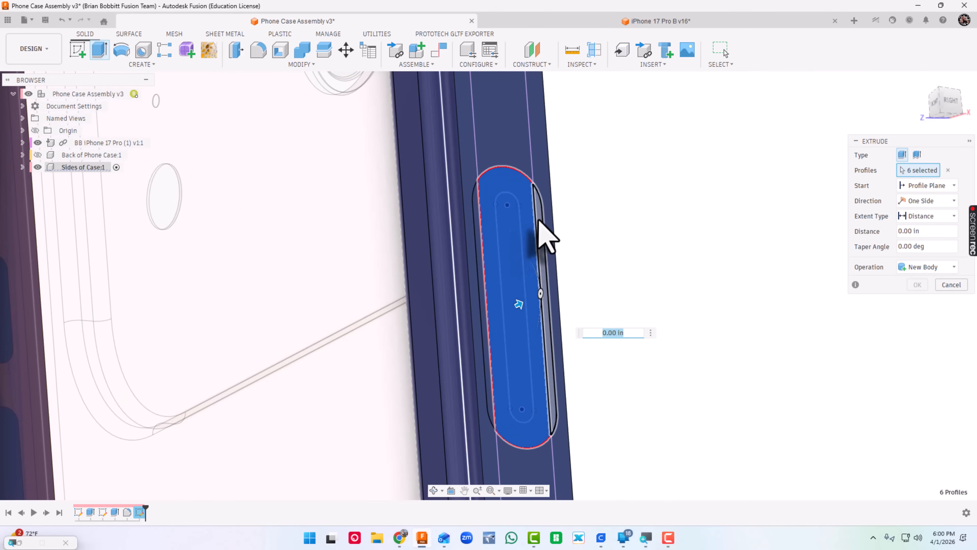
left_click(540, 226)
left_click(478, 238)
Hide the BB iPhone 17 Pro component and cut both slots through the case wall using a To Object extent ending at its inner face
scroll(573, 247, "down", 4)
middle_click_drag(642, 248, 719, 194, "shift")
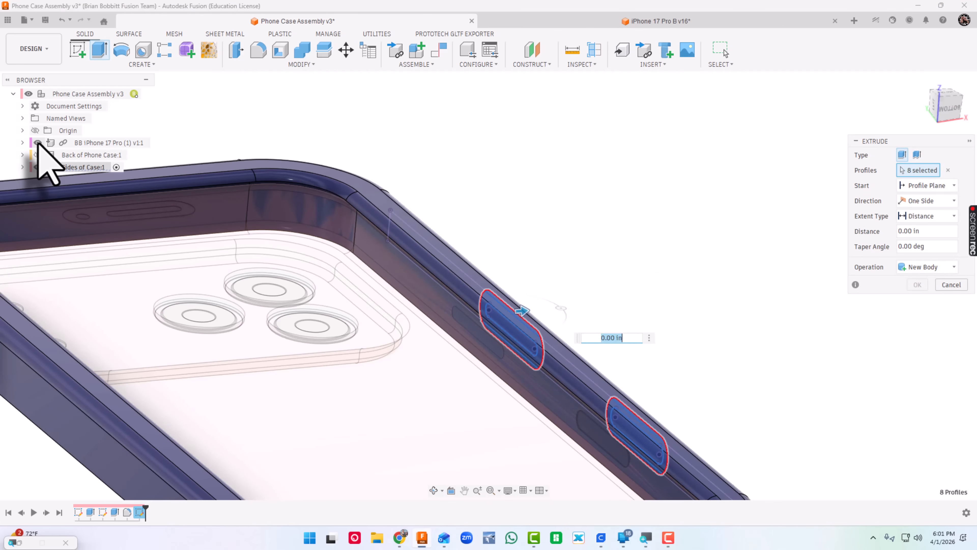
left_click(37, 143)
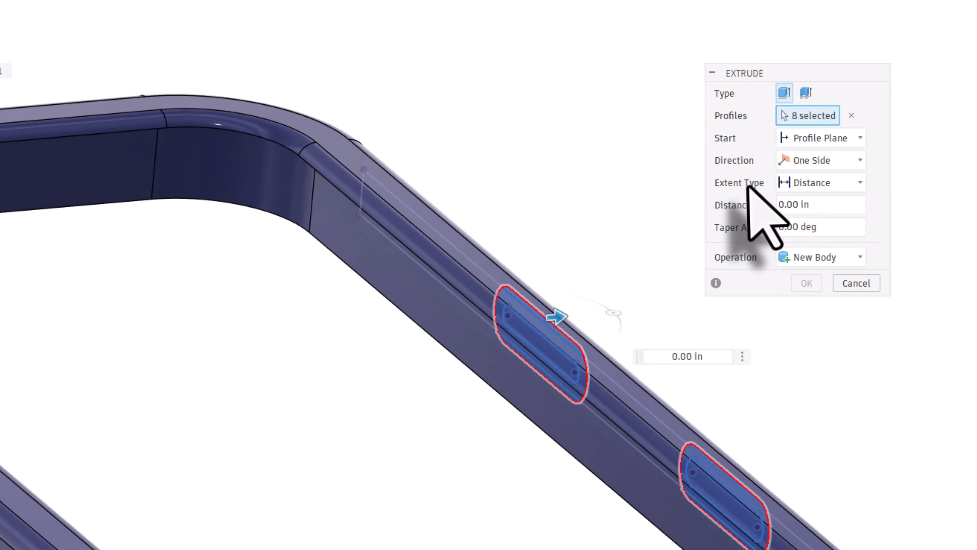
left_click(794, 187)
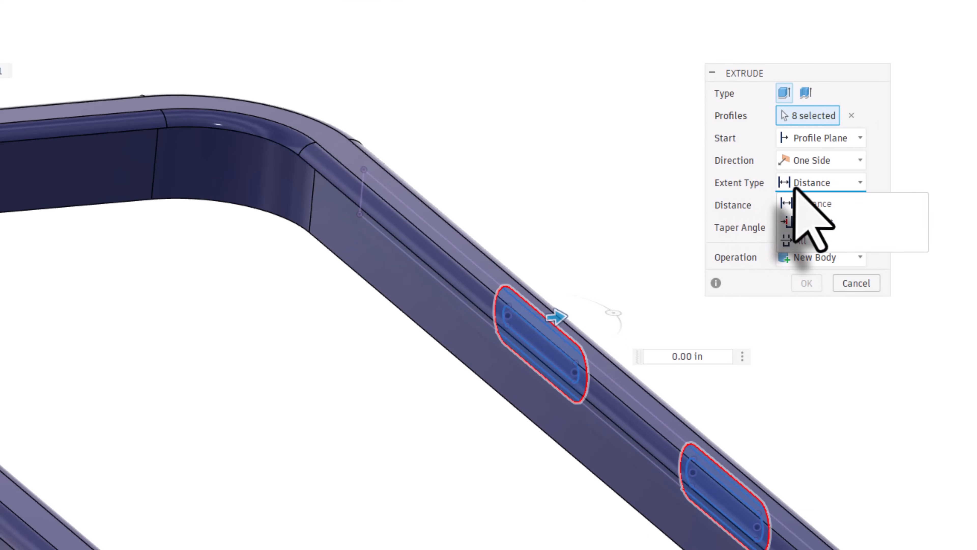
left_click(805, 223)
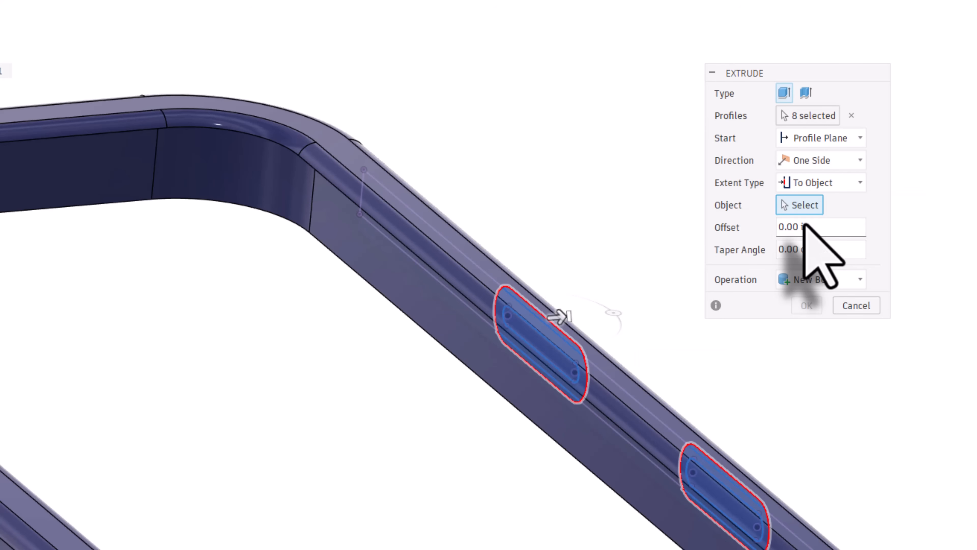
left_click(422, 307)
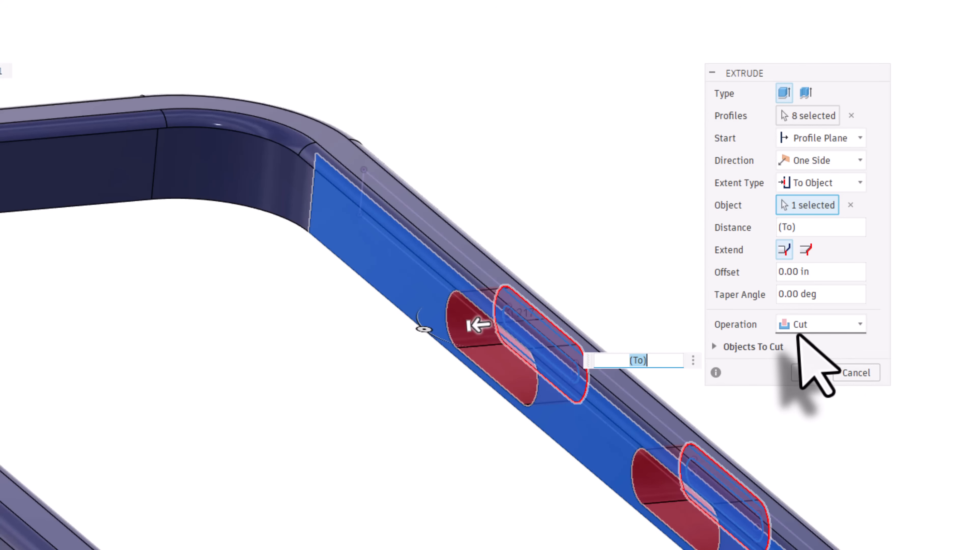
left_click(814, 371)
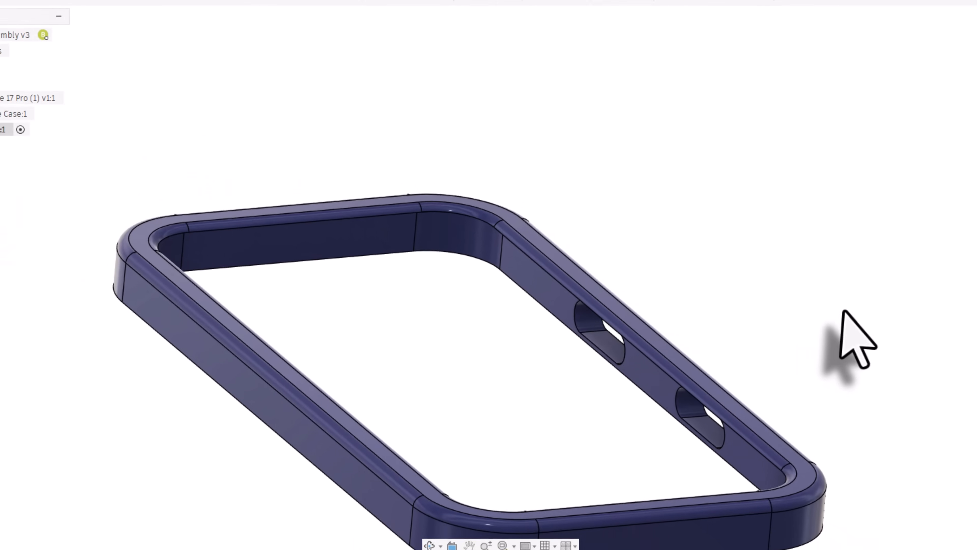
middle_click_drag(843, 347, 675, 335, "shift")
middle_click_drag(735, 304, 780, 296, "shift")
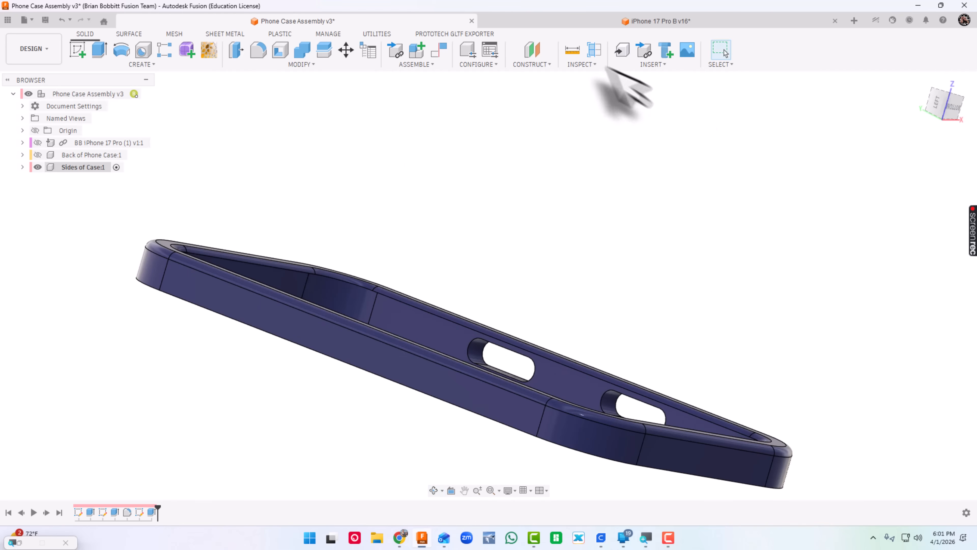
Start a sketch on the case's long left outer face, show the BB iPhone 17 Pro component and hide the Sides of Case component
left_click(77, 49)
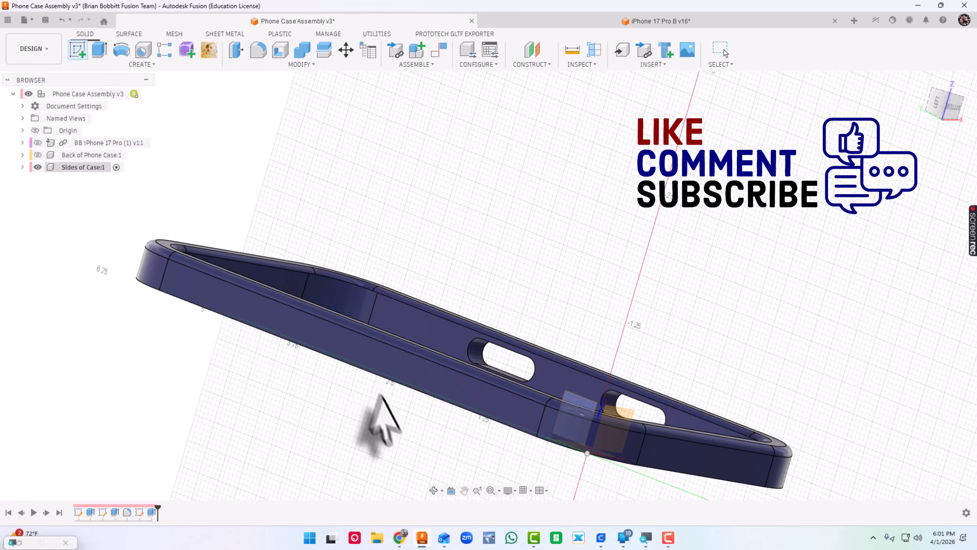
left_click(387, 371)
scroll(437, 348, "down", 3)
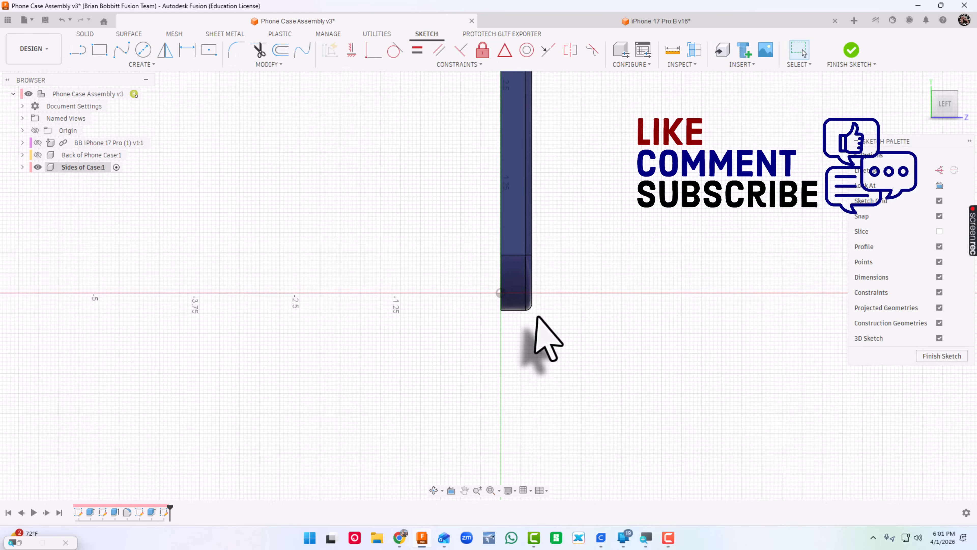
mouse_move(590, 284)
middle_mouse_down()
mouse_move(534, 349)
mouse_move(503, 423)
middle_mouse_up()
scroll(503, 423, "down", 1)
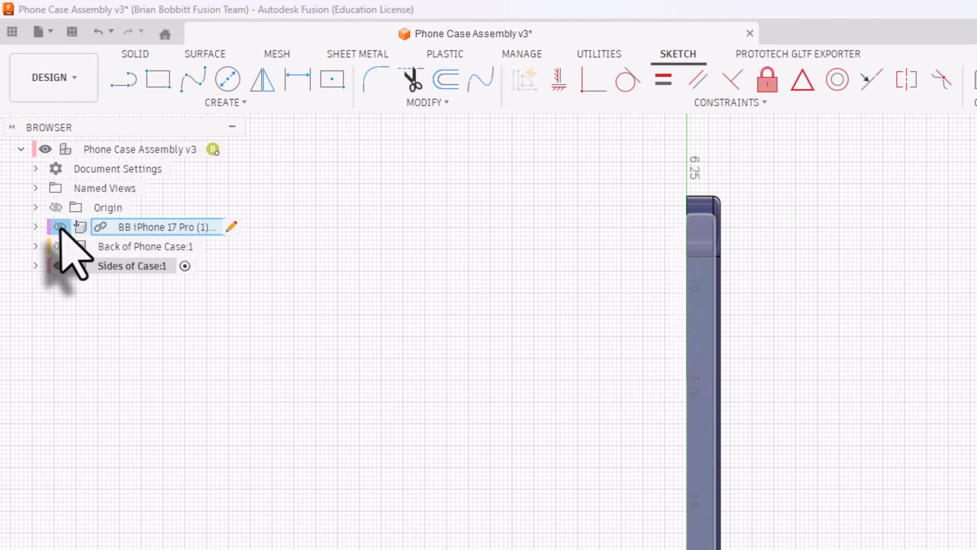
left_click(60, 227)
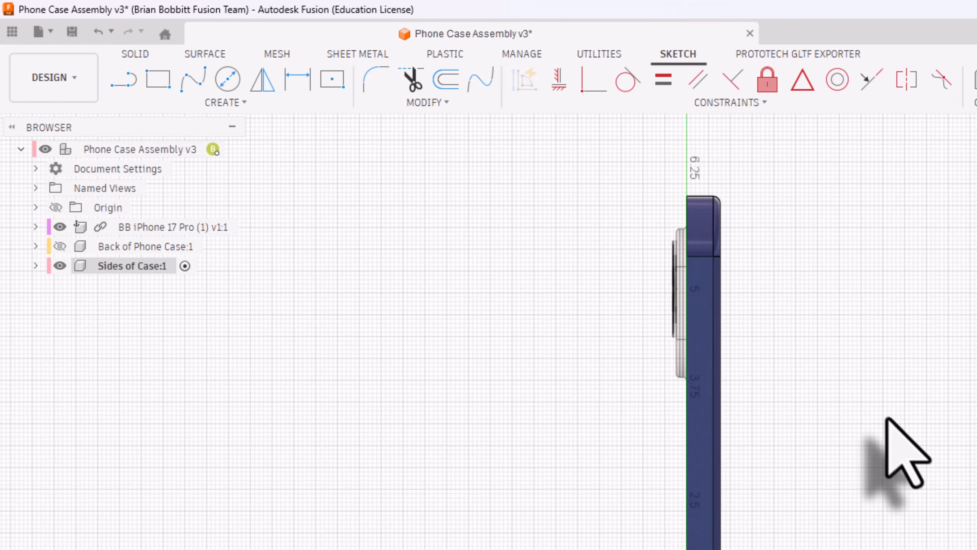
right_click(889, 419)
left_click(62, 275)
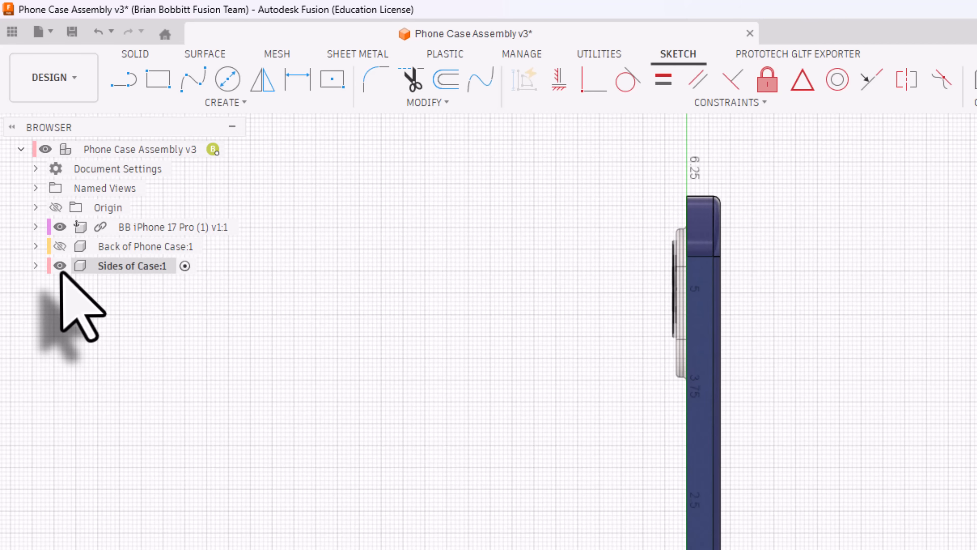
left_click(59, 266)
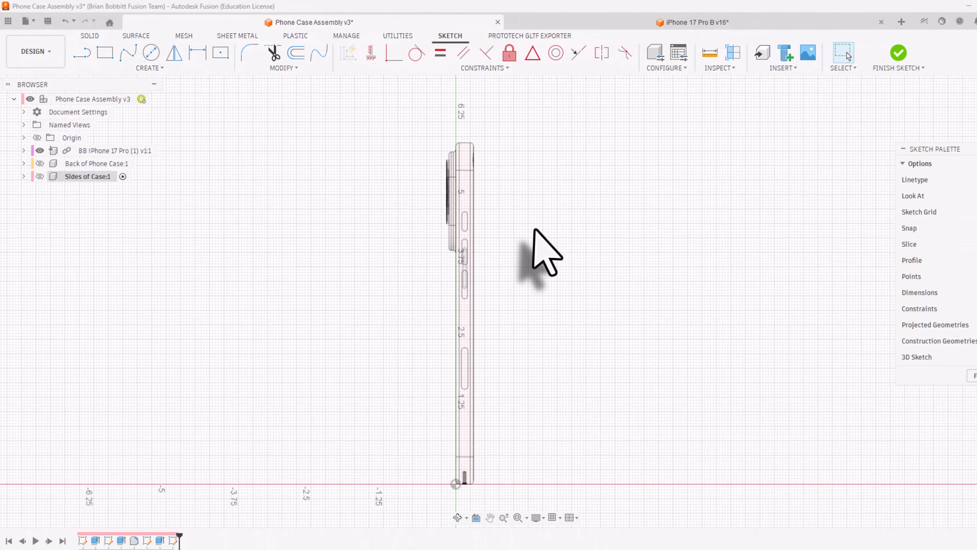
Project the three elongated button faces on the iPhone's left side into the sketch with the projection link on
middle_click_drag(753, 342, 726, 337, "shift")
mouse_move(482, 224)
middle_mouse_down("shift")
mouse_move(465, 231)
mouse_move(481, 242)
middle_mouse_up("shift")
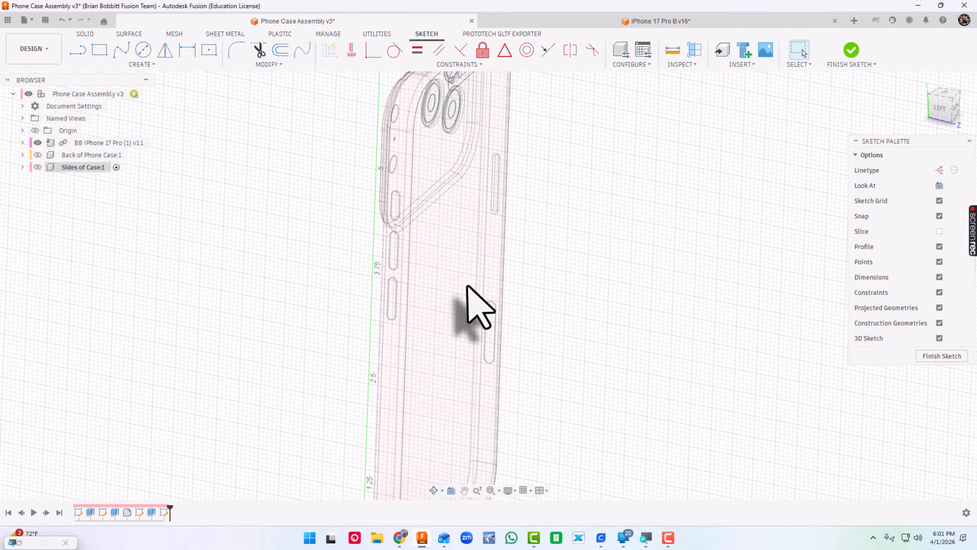
scroll(469, 290, "down", 5)
scroll(443, 378, "up", 3)
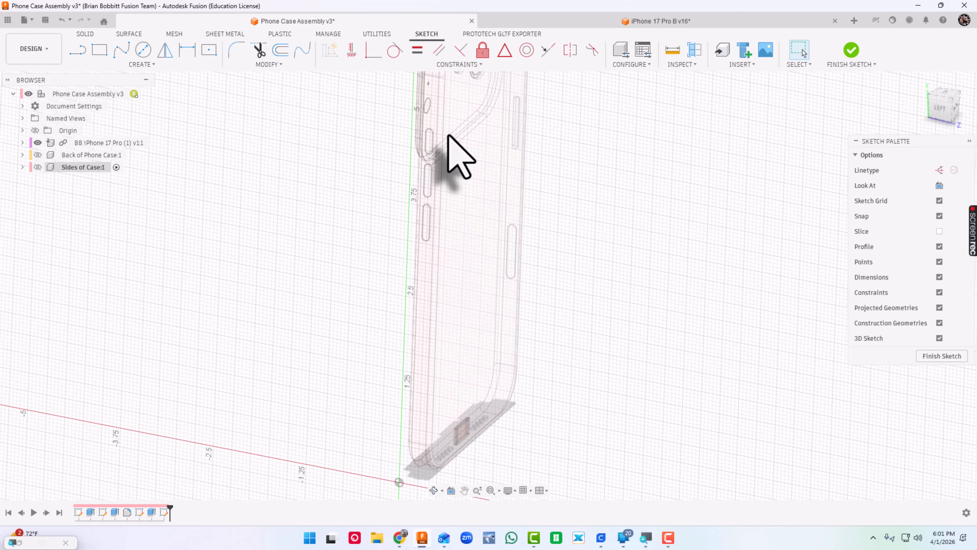
scroll(449, 141, "up", 4)
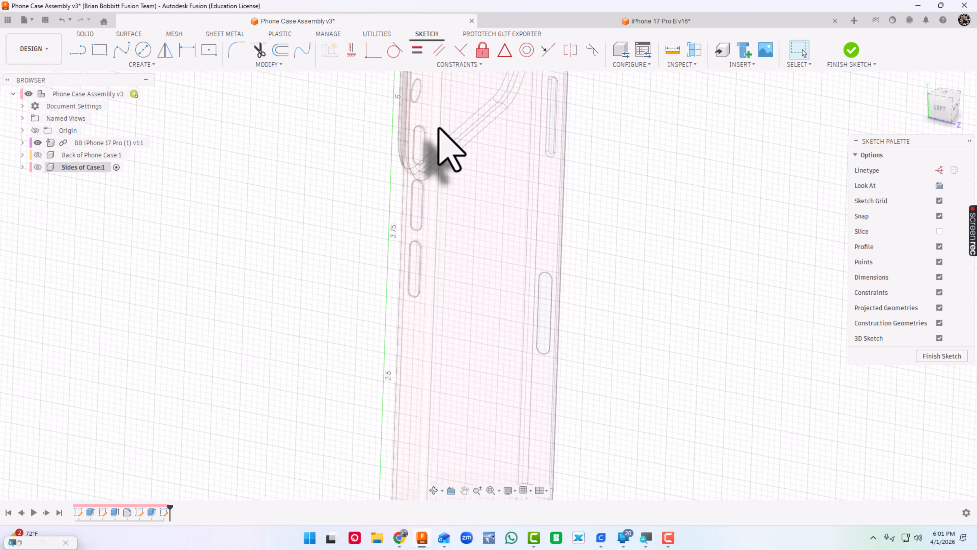
scroll(431, 179, "up", 3)
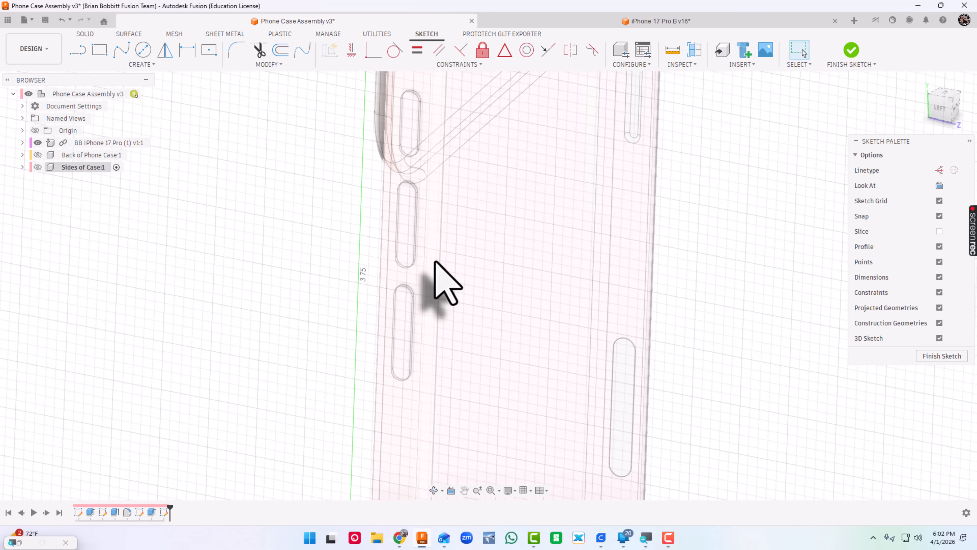
key("p")
left_click(414, 129)
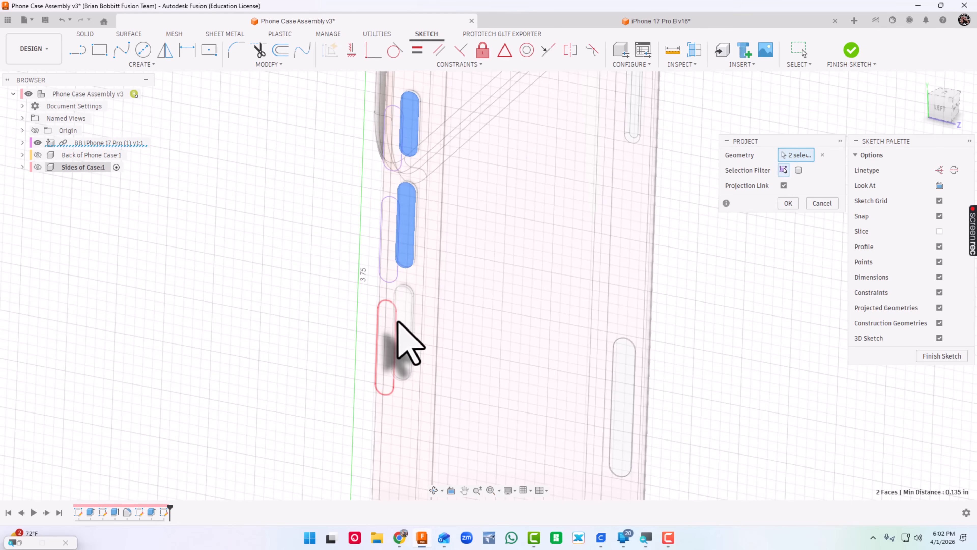
left_click(400, 331)
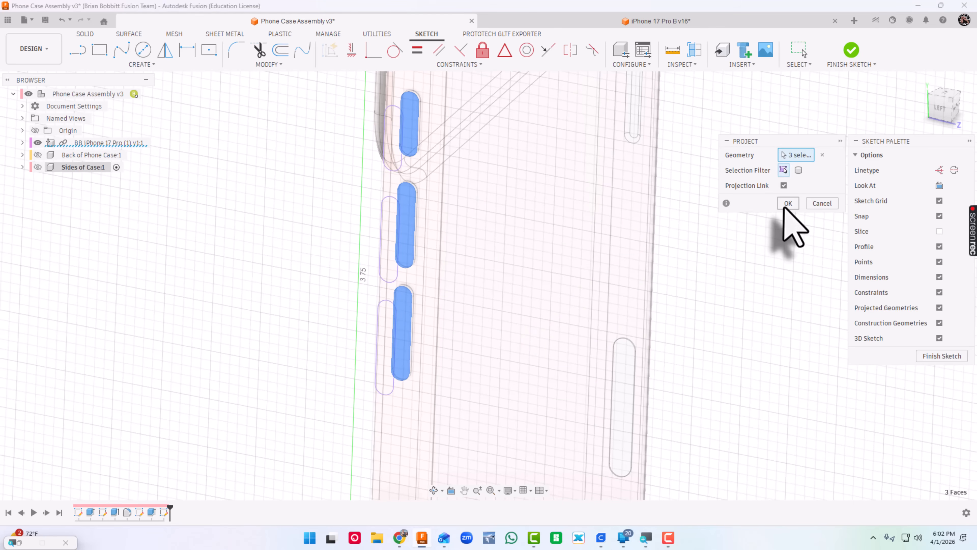
left_click(787, 203)
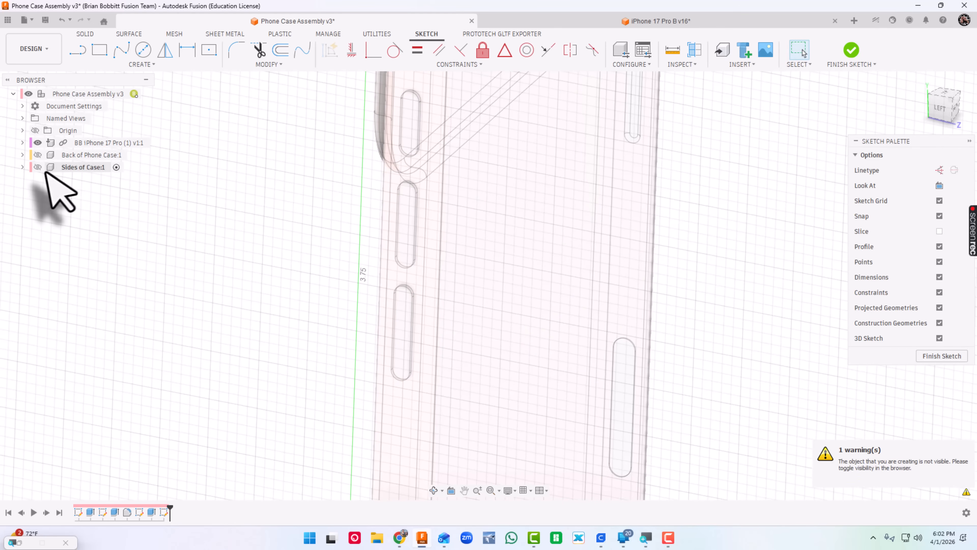
Show the Sides of Case component again and hide the BB iPhone 17 Pro component
left_click(37, 167)
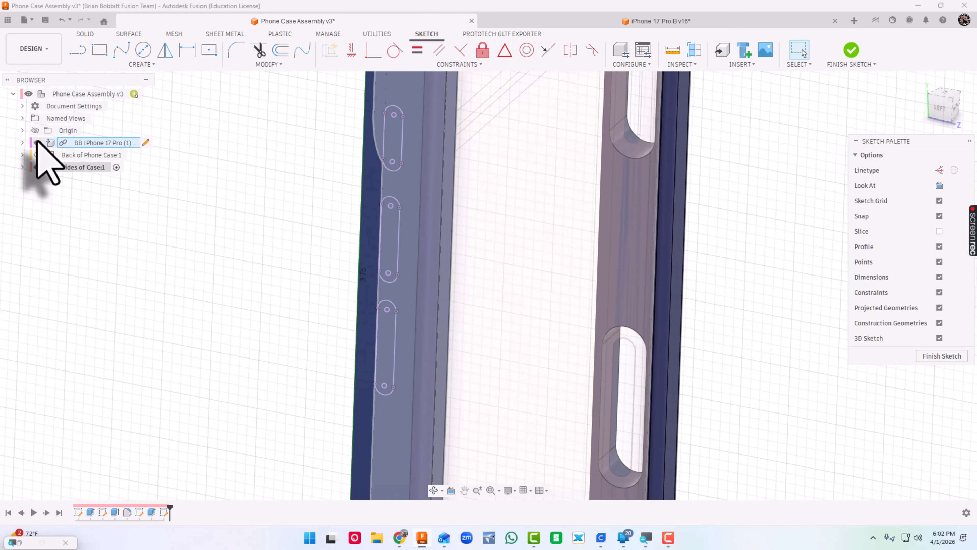
middle_click_drag(235, 231, 240, 219, "shift")
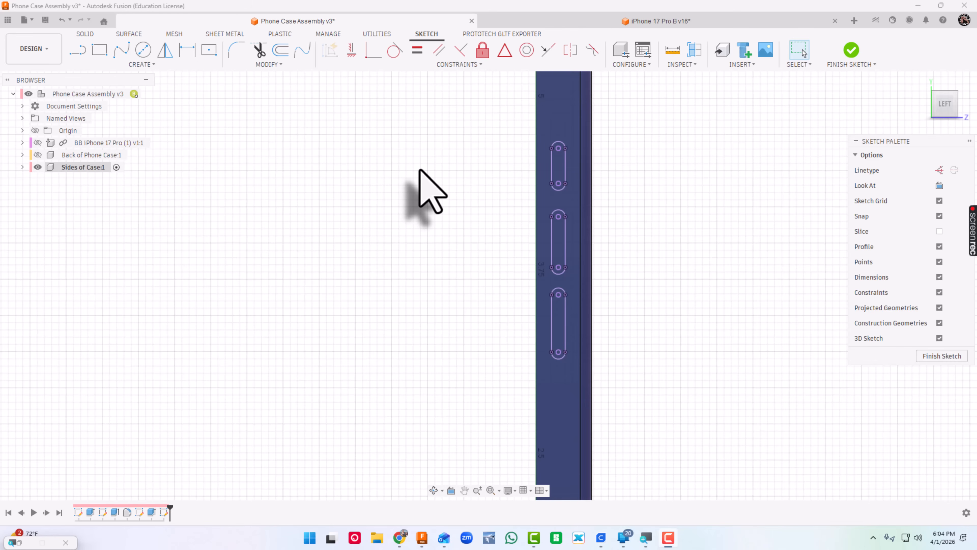
Draw a 6 mm wide center-to-center slot from the upper arc center of the top button outline to the lower arc center of the bottom one
left_click(139, 65)
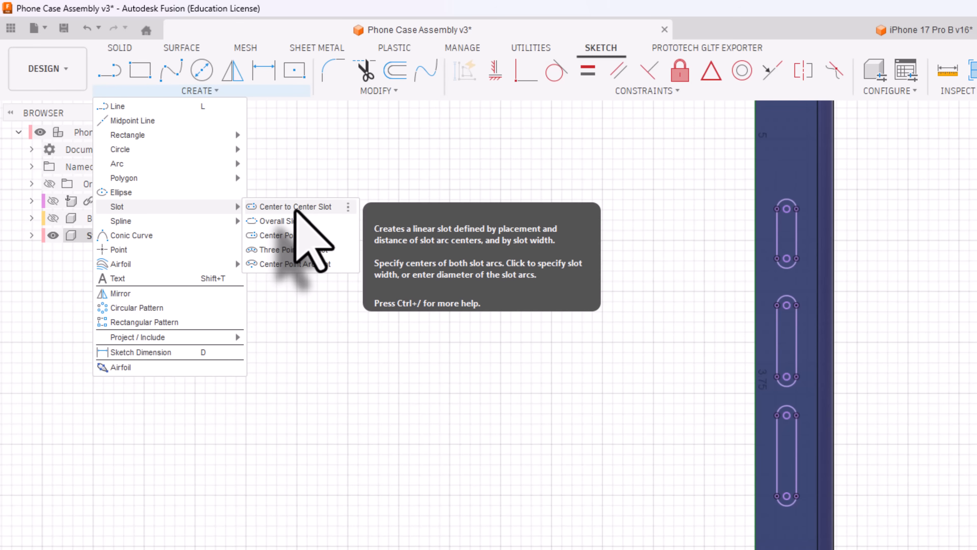
left_click(296, 206)
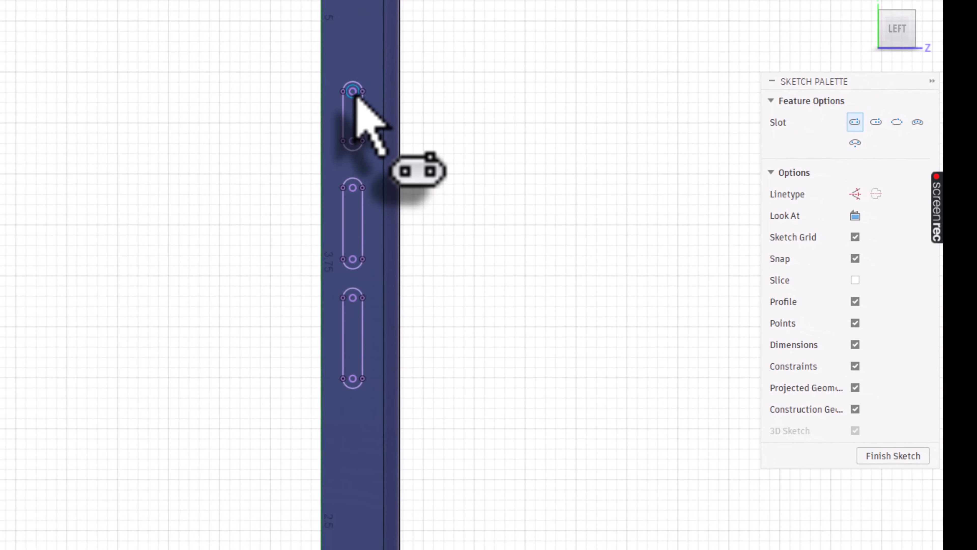
left_click(352, 91)
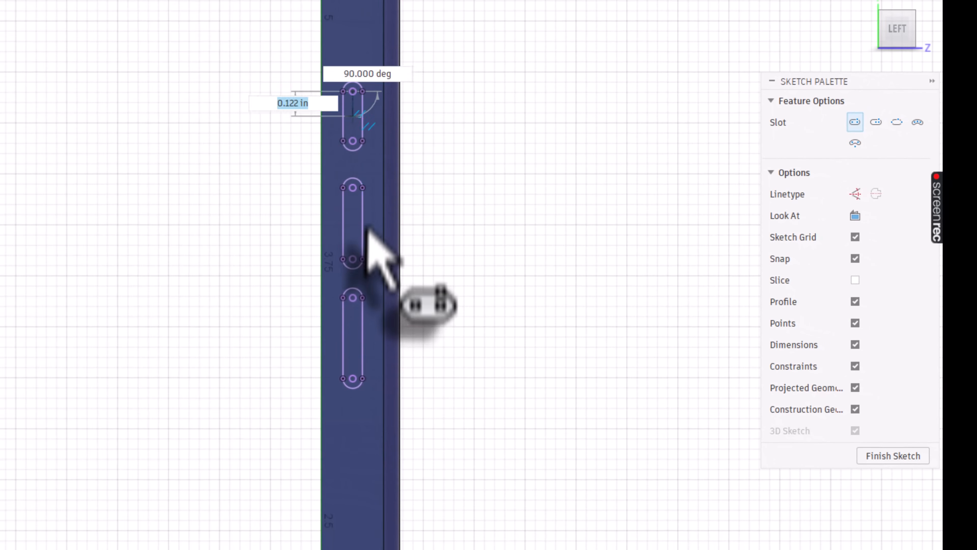
key("Escape")
left_click(353, 378)
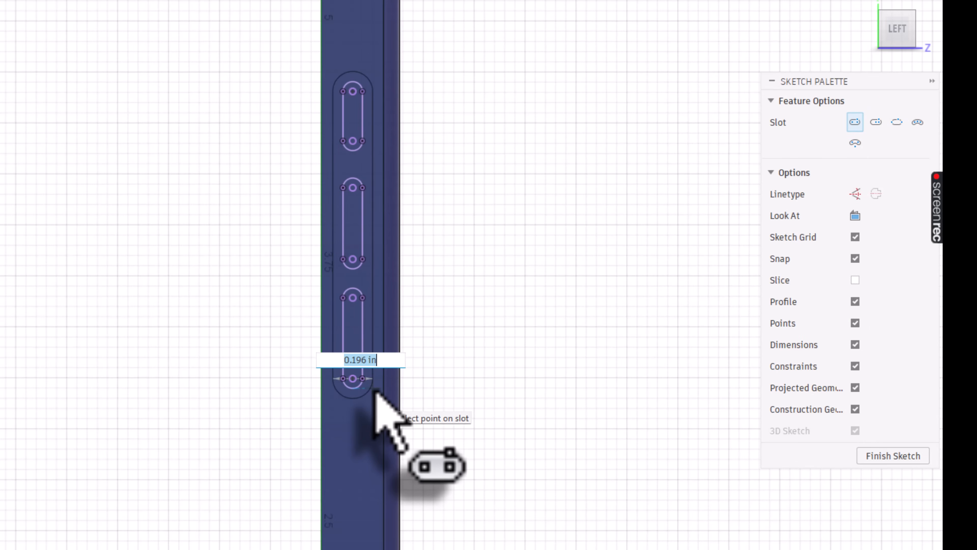
type("6")
key("Tab")
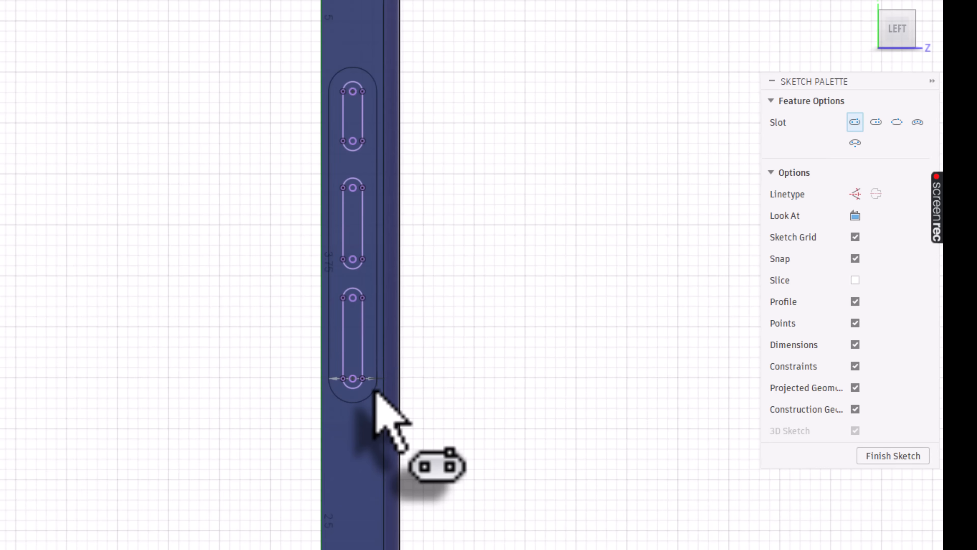
key("Return")
Extrude all four profiles of the slot as a cut through the case wall, using a To Object extent ending at its inner face
middle_click_drag(519, 306, 501, 276, "shift")
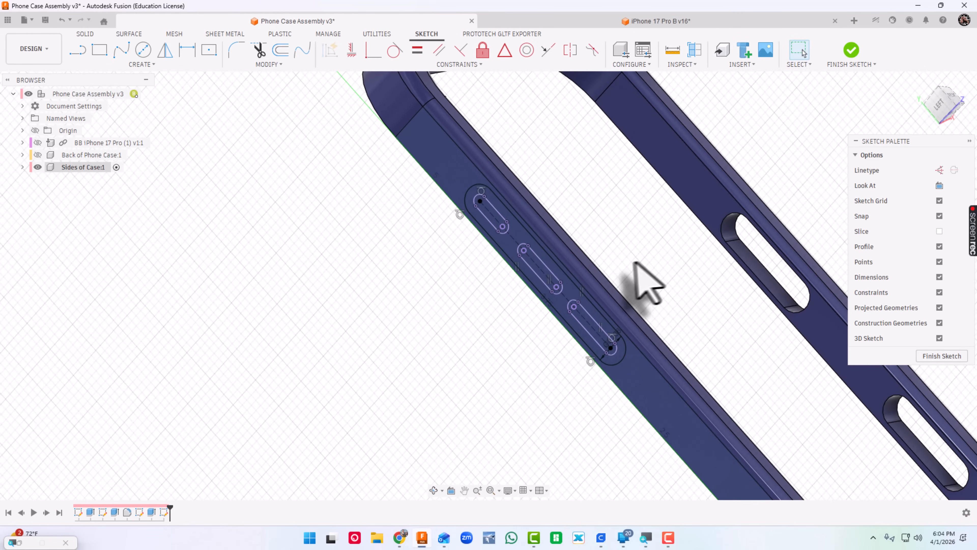
key("e")
left_click(498, 227)
left_click(523, 279)
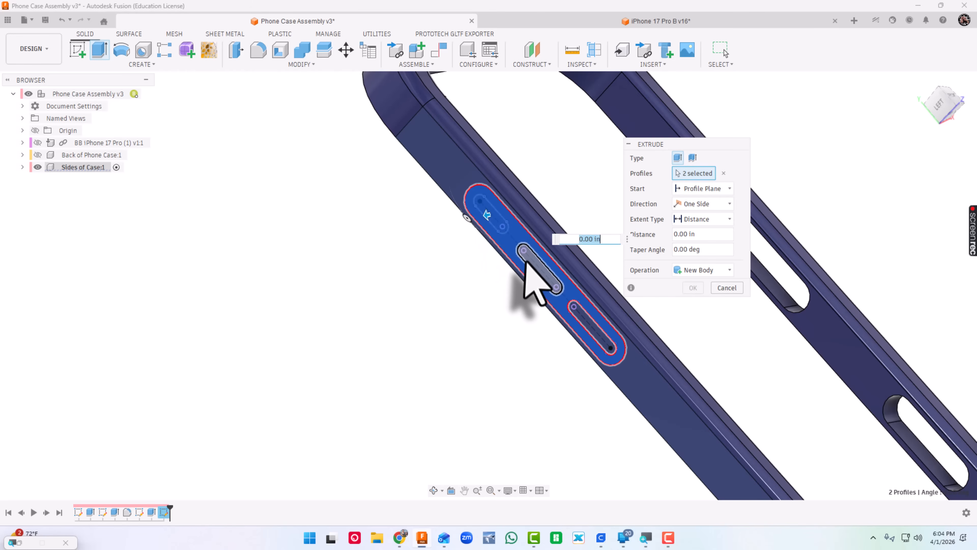
left_click(593, 337)
left_click(591, 335)
middle_click_drag(753, 389, 655, 351, "shift")
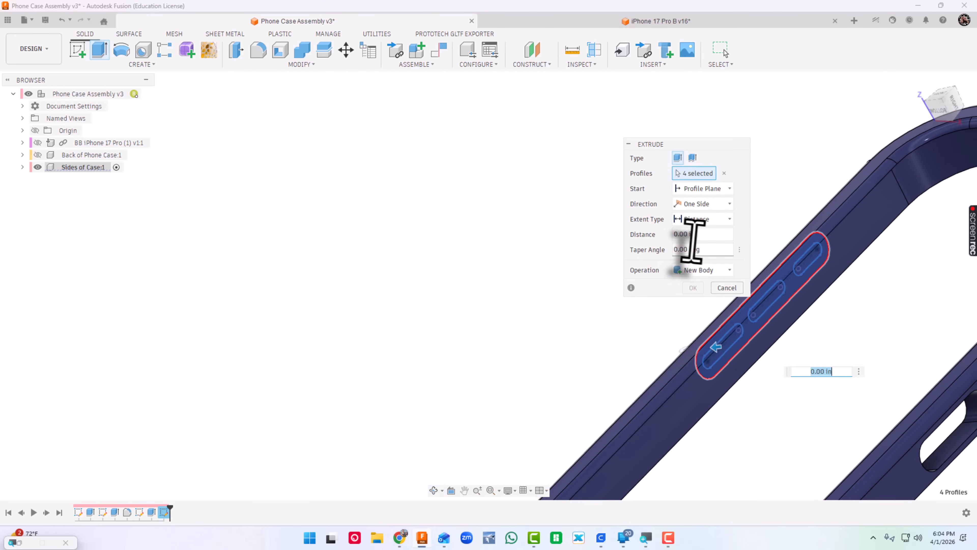
left_click(677, 219)
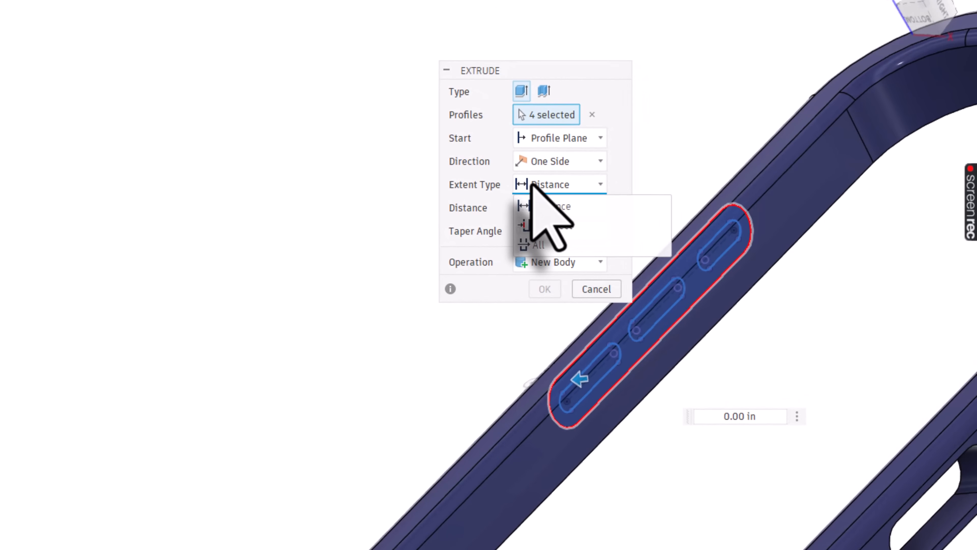
left_click(689, 245)
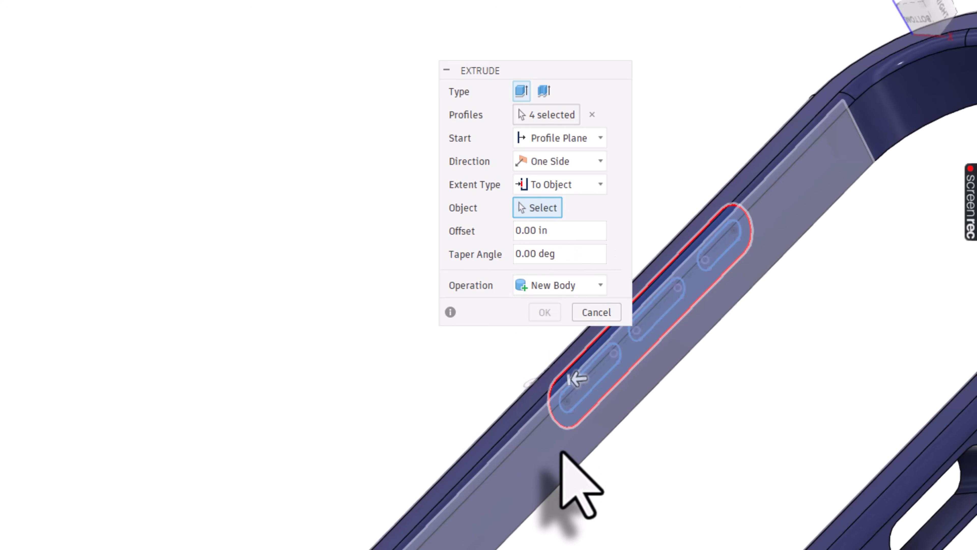
left_click(557, 461)
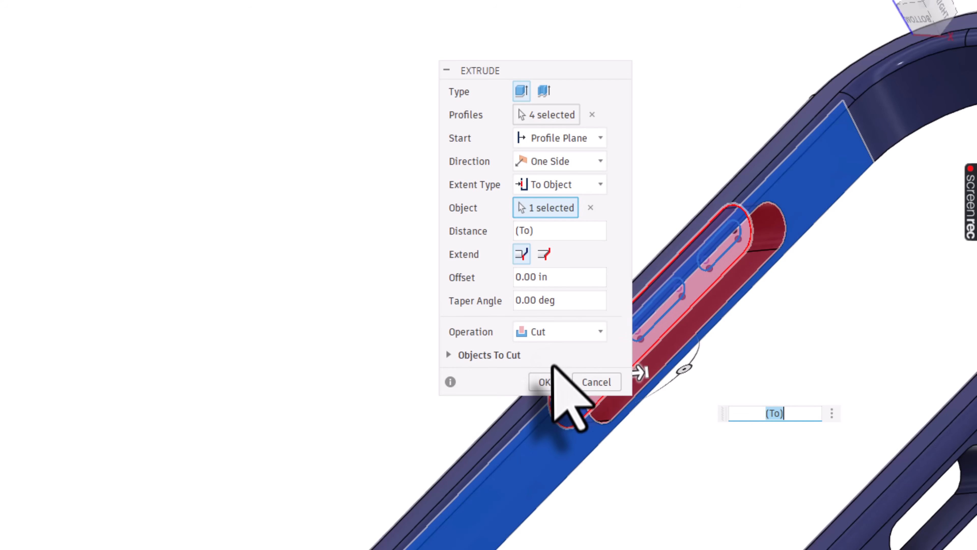
left_click(544, 381)
Start a sketch on the case's short bottom outer face, show the BB iPhone 17 Pro component and hide Sides of Case
scroll(584, 349, "down", 5)
middle_click_drag(617, 367, 768, 304, "shift")
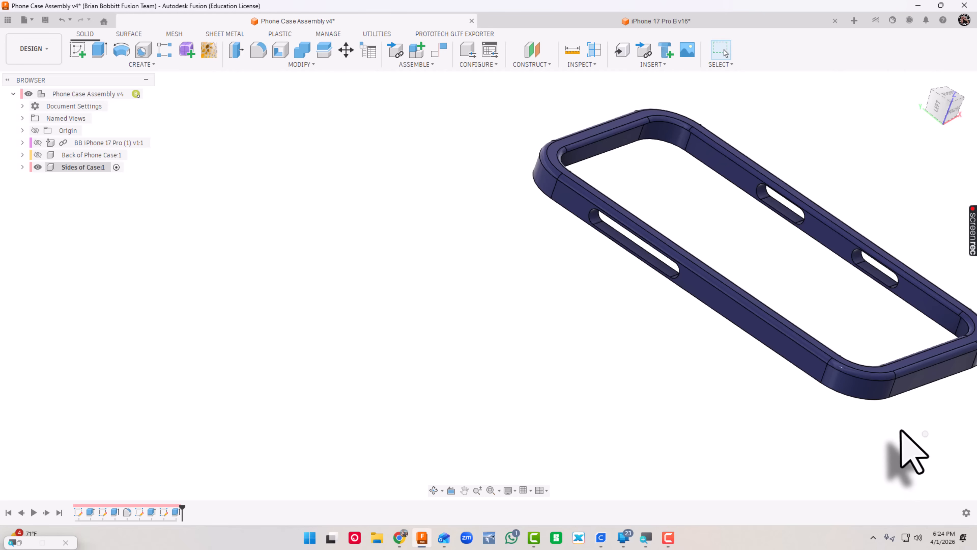
middle_click_drag(839, 442, 758, 433, "shift")
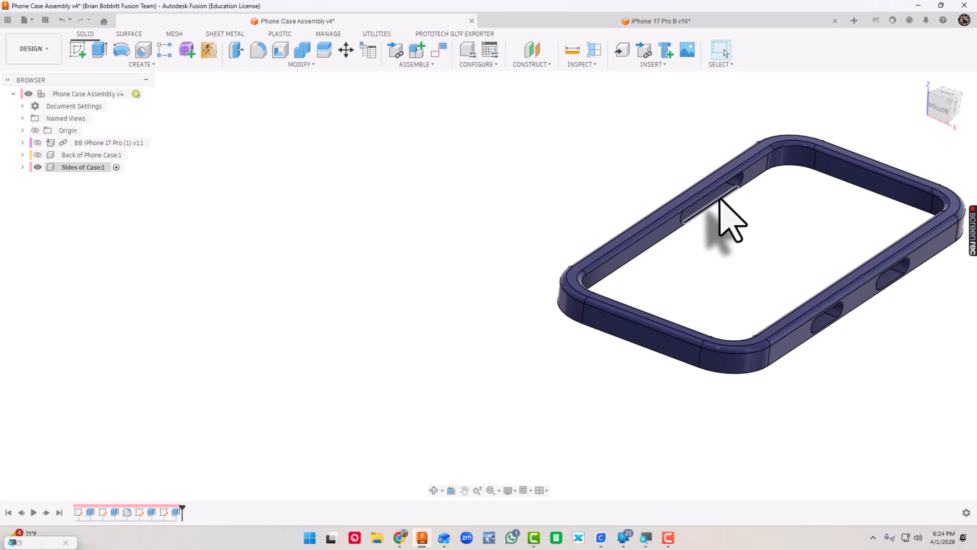
scroll(723, 189, "up", 1)
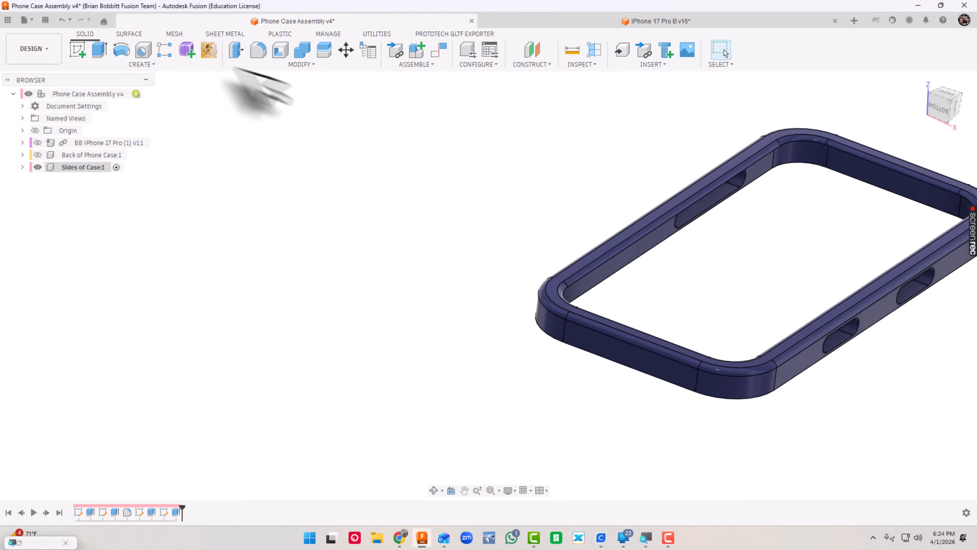
left_click(77, 50)
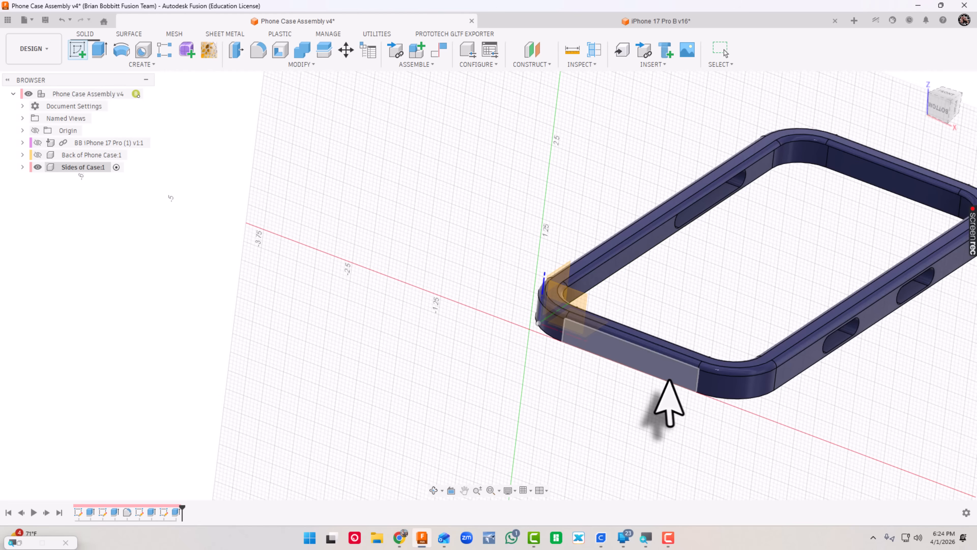
left_click(658, 369)
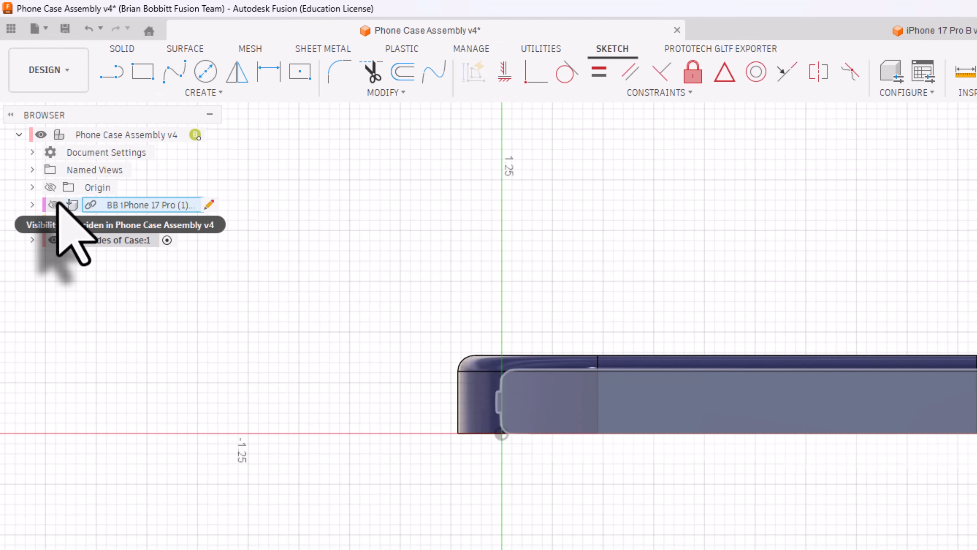
left_click(54, 204)
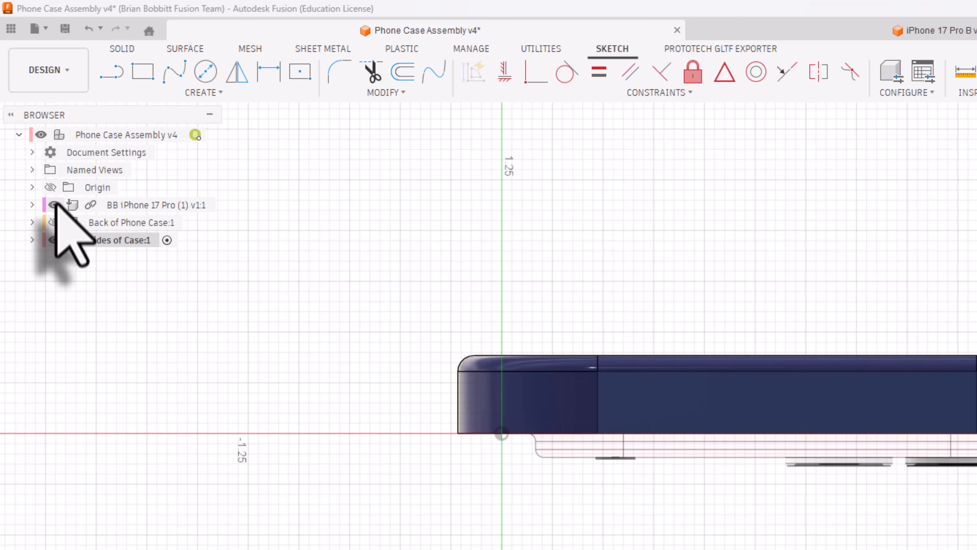
left_click(54, 240)
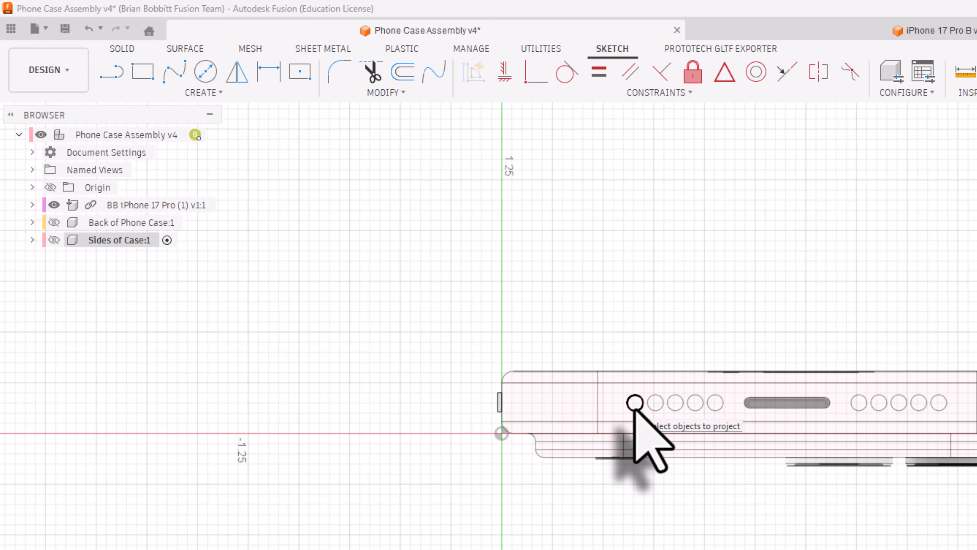
Project the two outermost round holes on the iPhone's bottom edge with the projection link on, and show Sides of Case in place of the phone
left_click(635, 409)
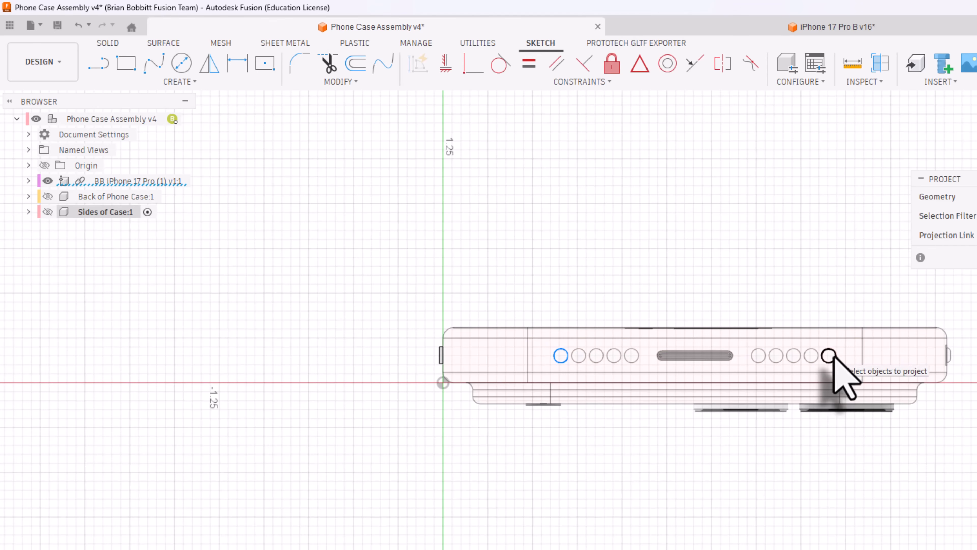
left_click(829, 356)
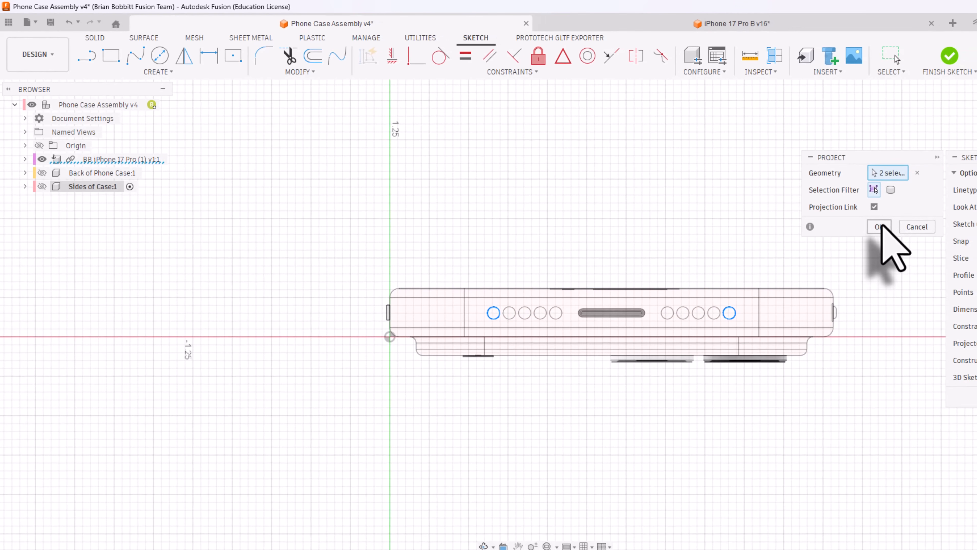
left_click(879, 226)
left_click(42, 186)
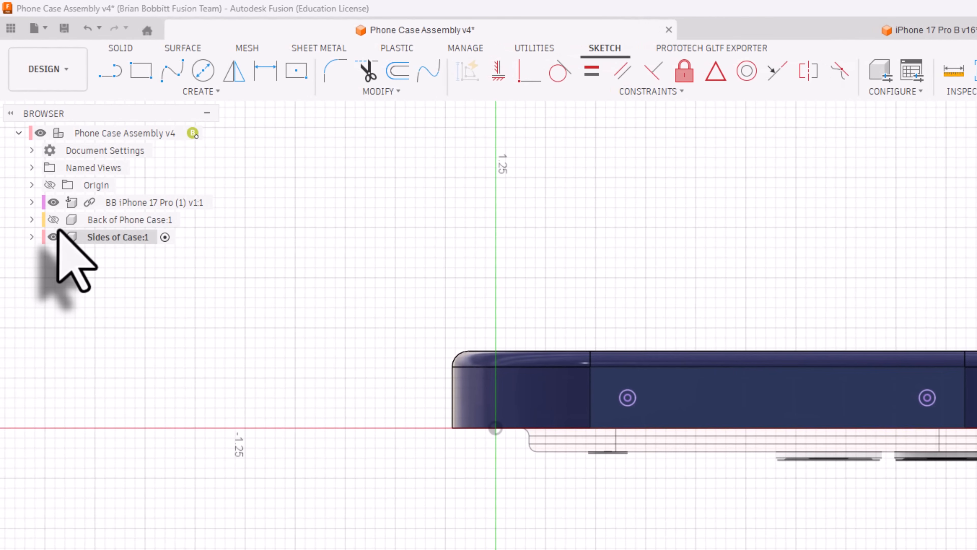
left_click(53, 202)
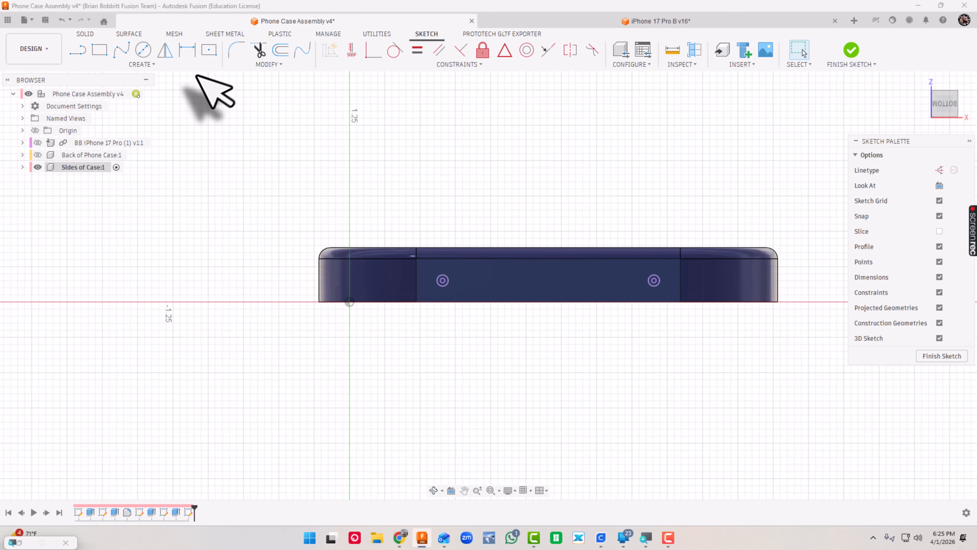
Draw a 5.5 mm wide center-to-center slot between the centers of the two projected circles
left_click(141, 64)
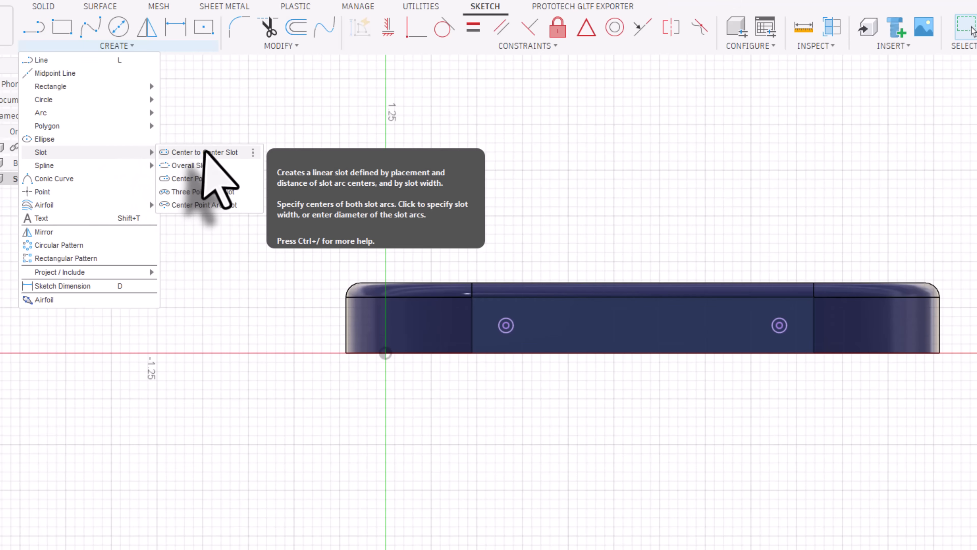
left_click(204, 153)
left_click(506, 325)
left_click(780, 326)
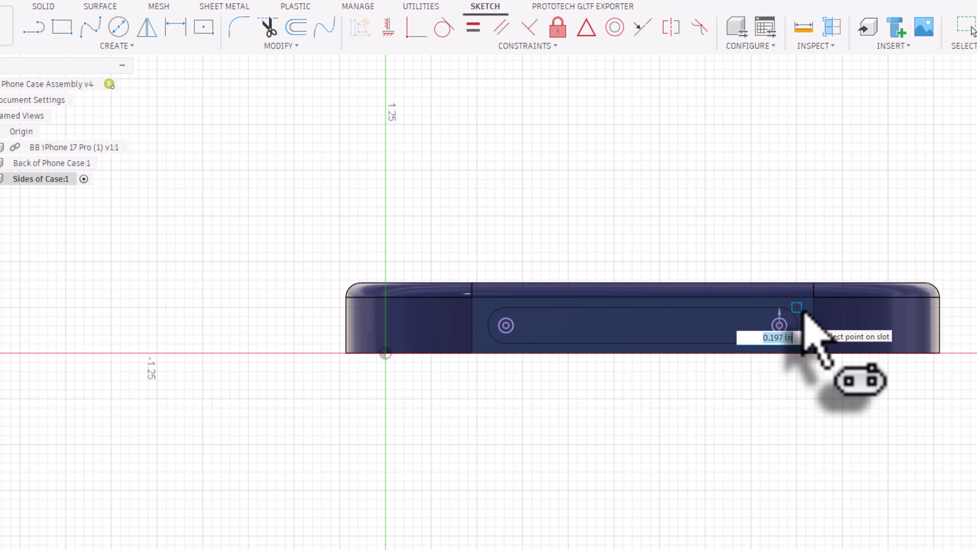
type("5.5")
key("Tab")
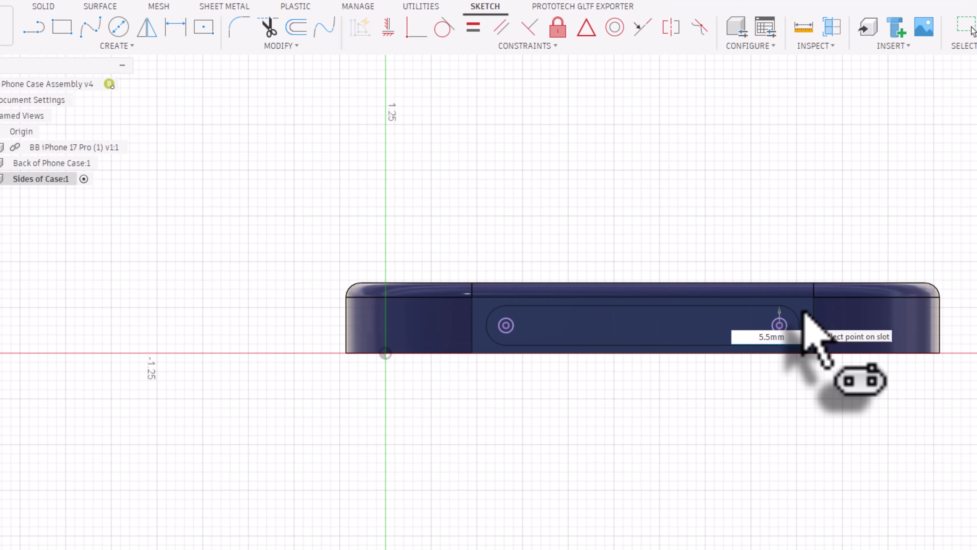
left_click(804, 312)
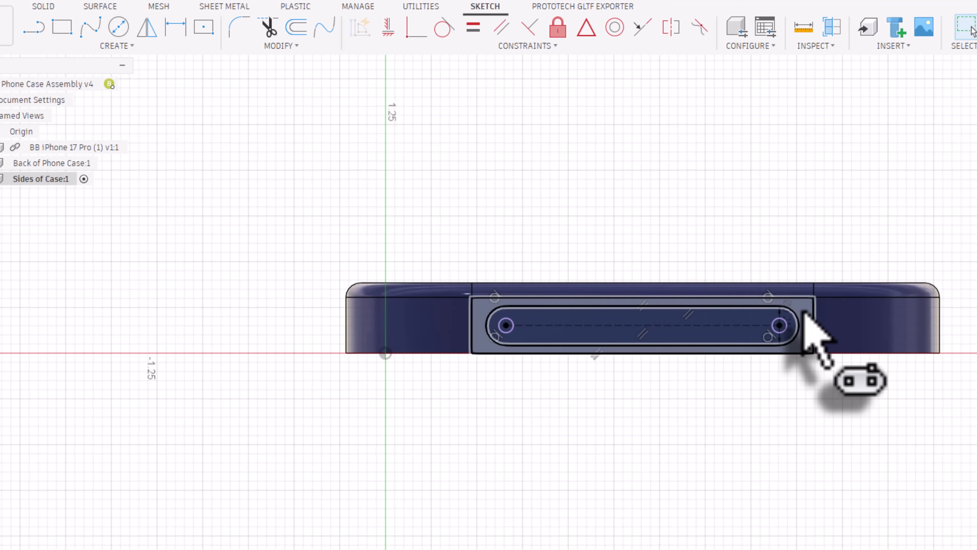
Extrude the slot and its two circle profiles as a cut through the bottom wall, with a To Object extent ending at the inner face
middle_click_drag(916, 469, 887, 448, "shift")
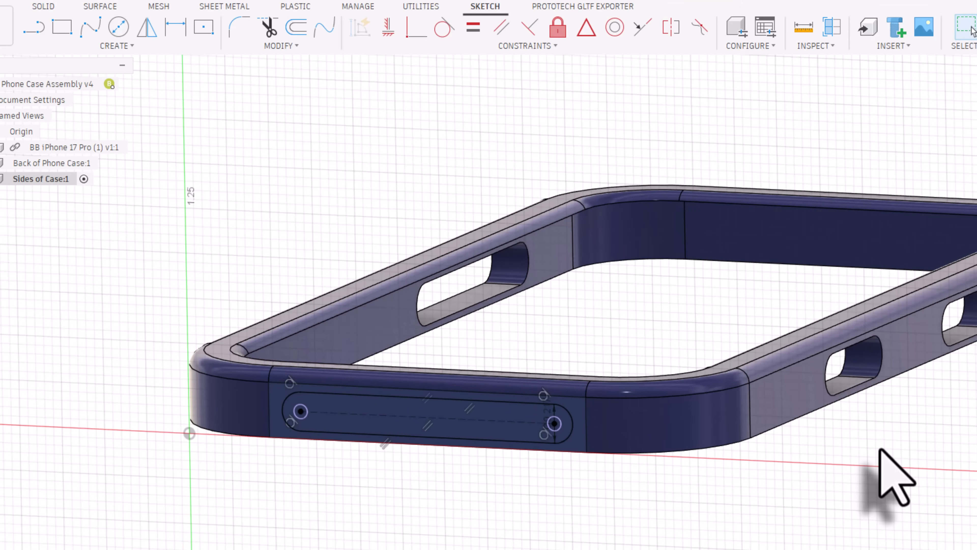
key("e")
left_click(542, 433)
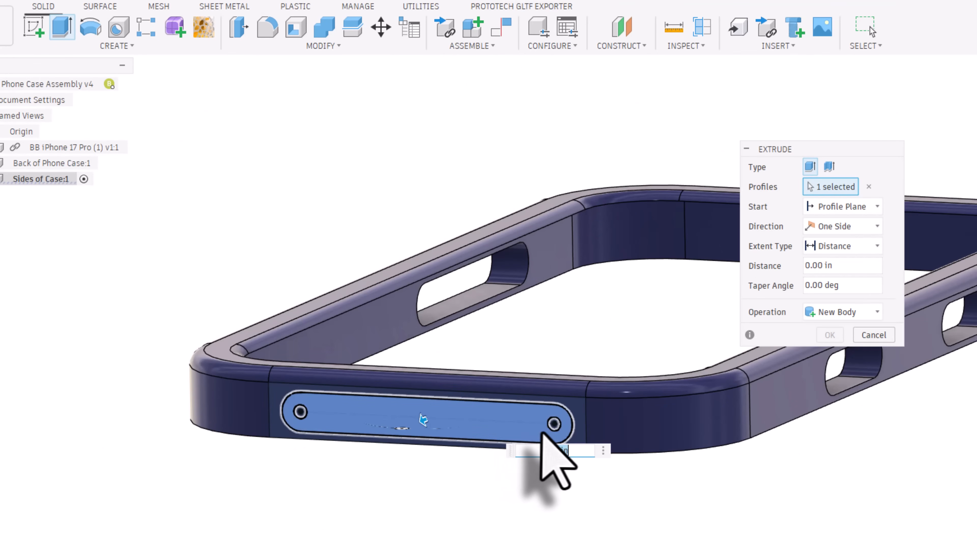
left_click(300, 411)
middle_click_drag(829, 516, 711, 459, "shift")
left_click(833, 245)
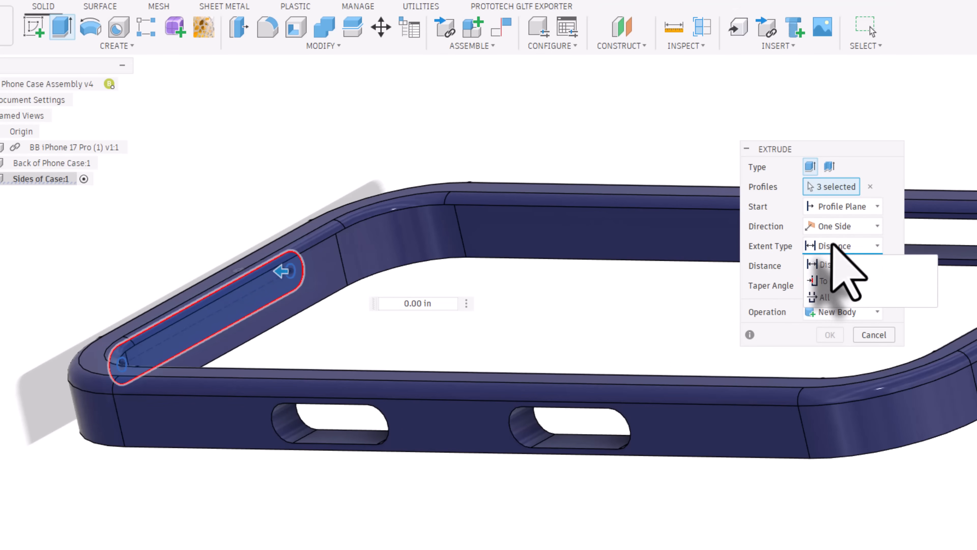
left_click(845, 303)
left_click(326, 277)
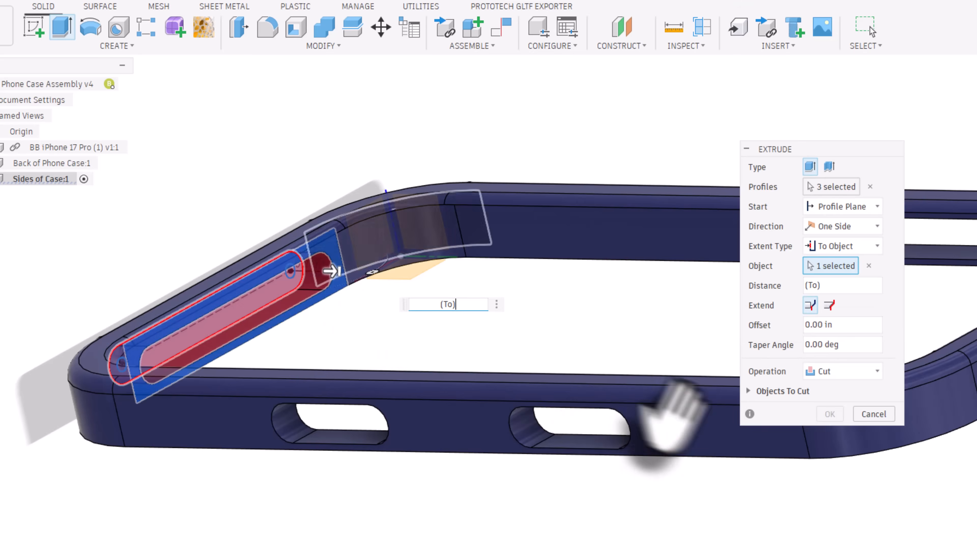
left_click(830, 414)
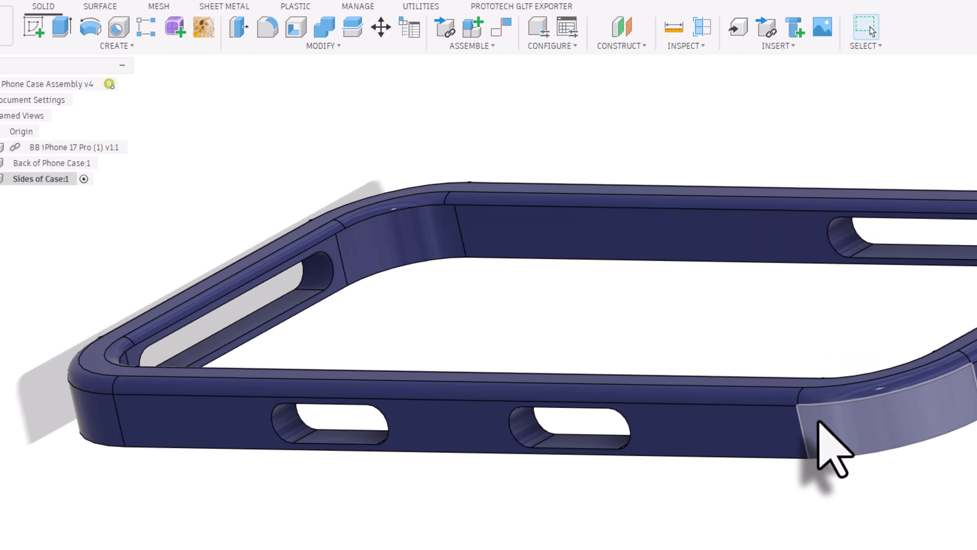
Return to the home view and save the assembly as a new version with the description User Saved
middle_click_drag(585, 508, 591, 427, "shift")
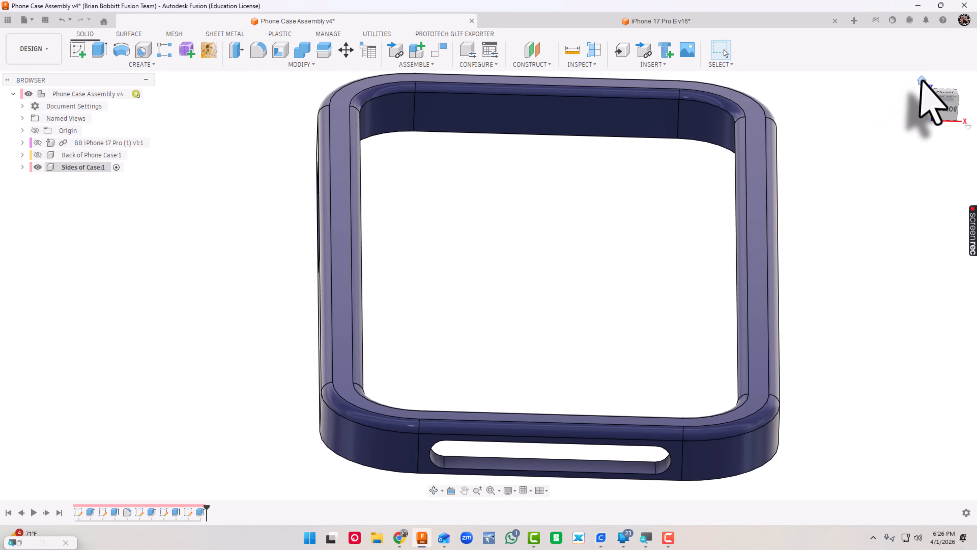
left_click(922, 82)
left_click(45, 20)
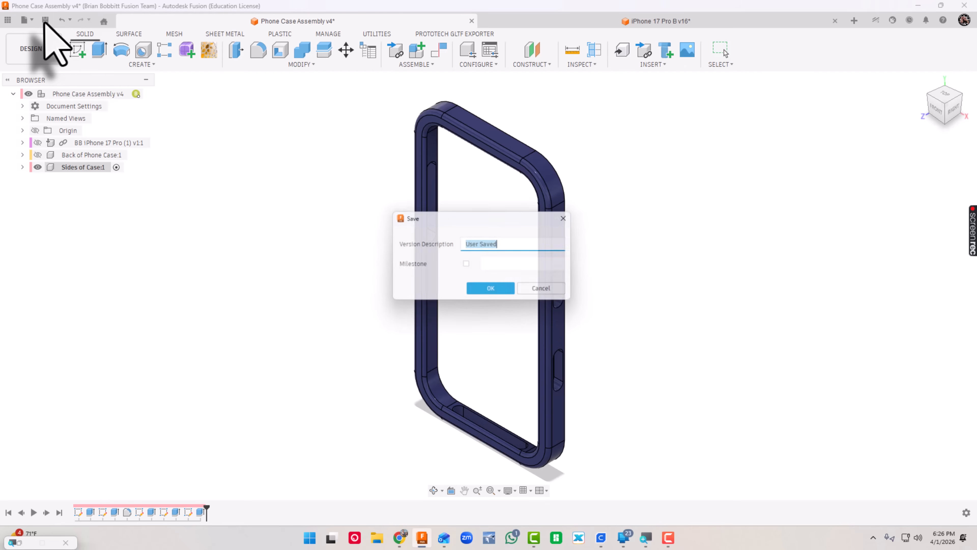
left_click(507, 292)
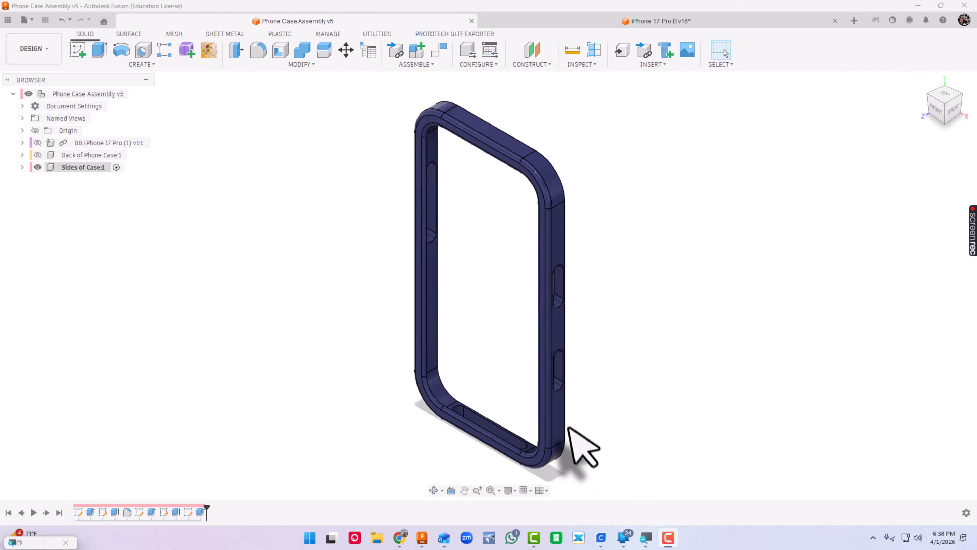
scroll(574, 274, "up", 5)
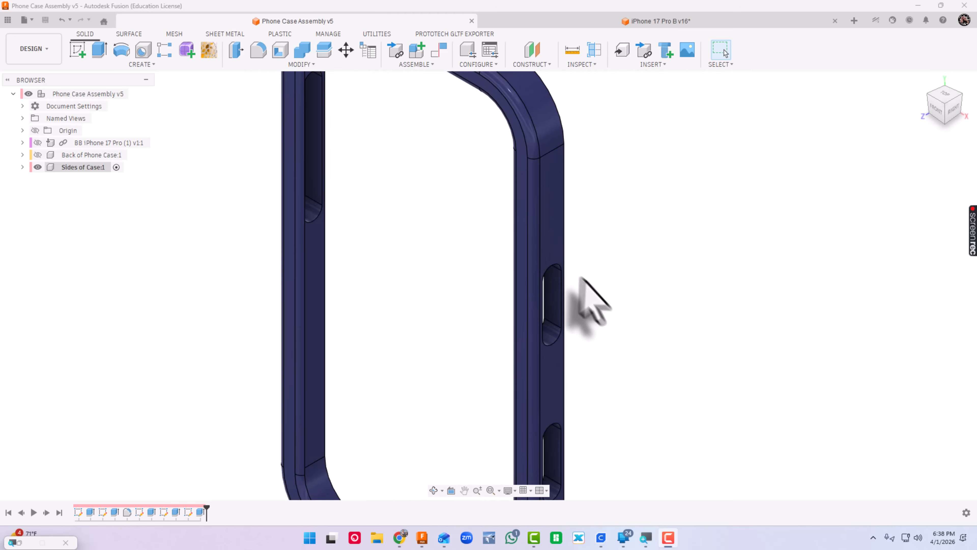
Fillet the outer edges of all four slot openings in Sides of Case with a constant 3 mm radius
scroll(577, 346, "up", 2)
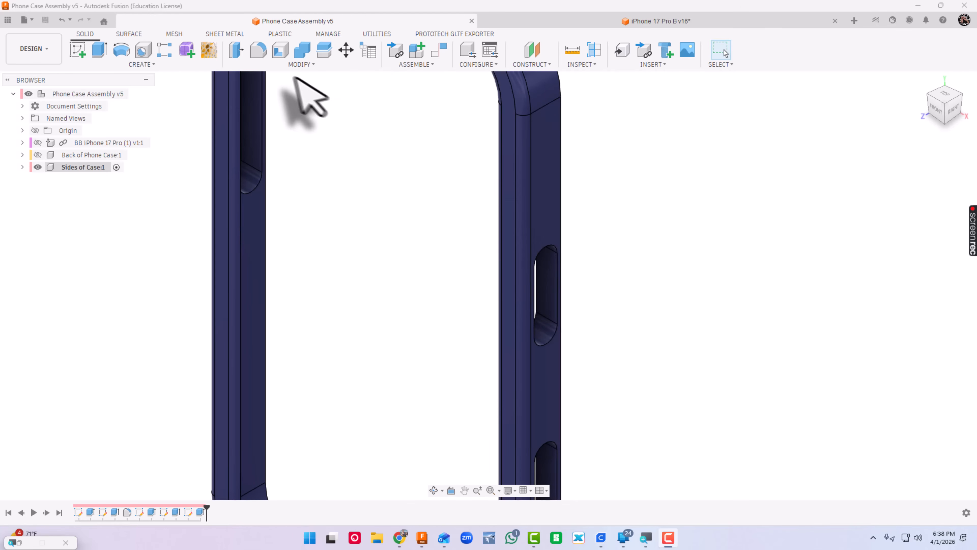
left_click(260, 51)
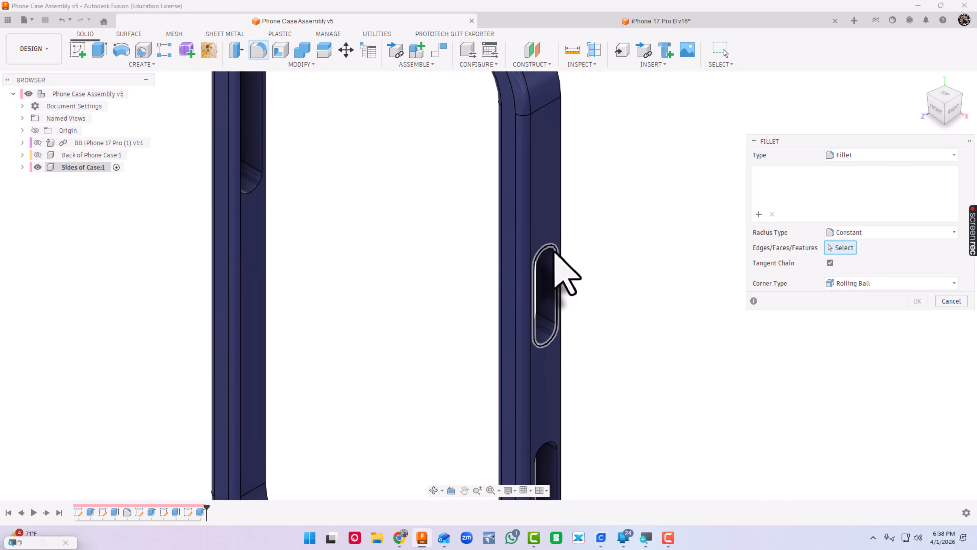
left_click(557, 252)
scroll(579, 317, "down", 3)
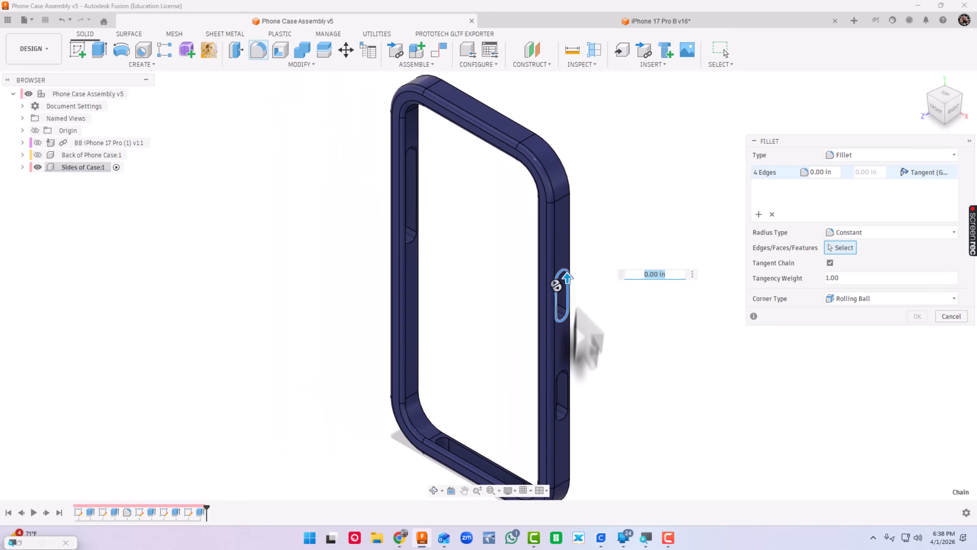
left_click(568, 386)
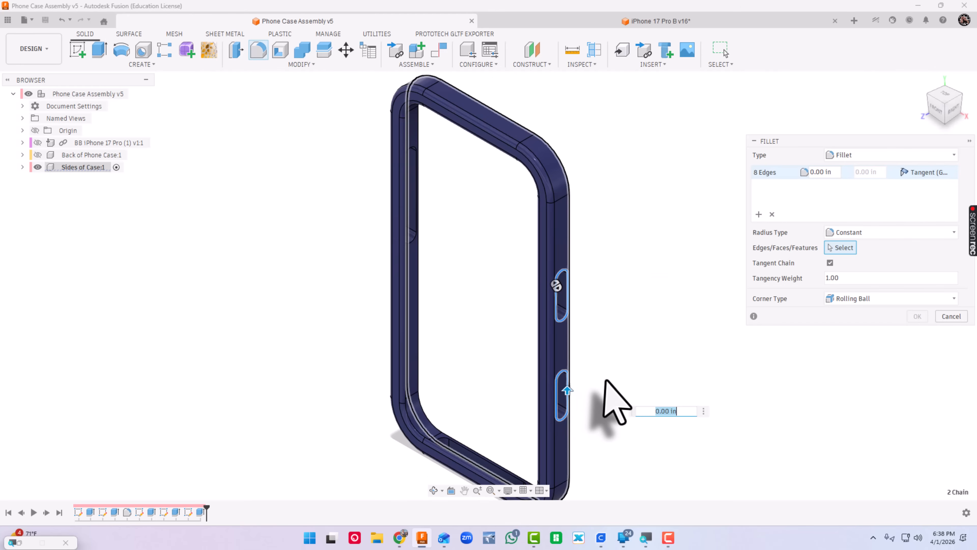
scroll(607, 381, "down", 2)
middle_click_drag(589, 491, 633, 374, "shift")
left_click(601, 364)
middle_click_drag(573, 410, 611, 403, "shift")
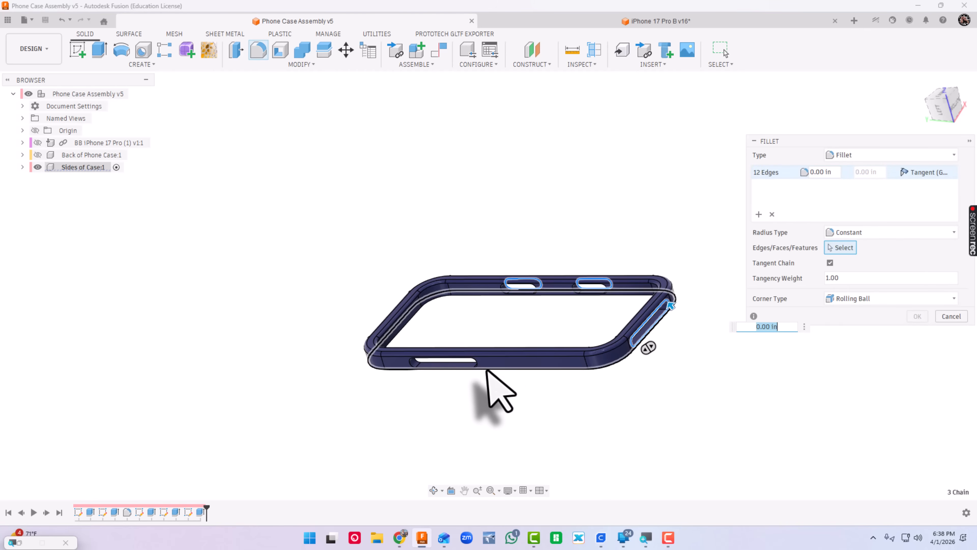
left_click(480, 365)
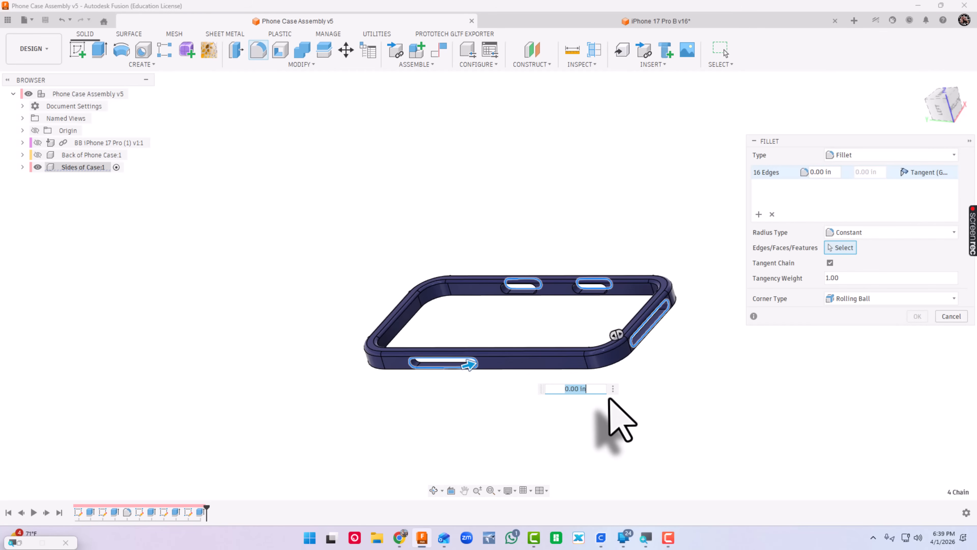
type("3")
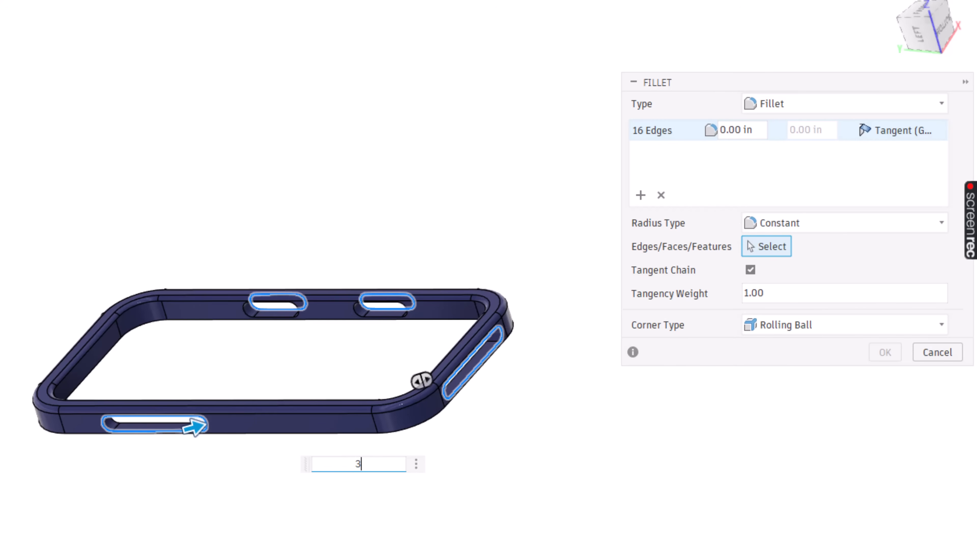
type("mm")
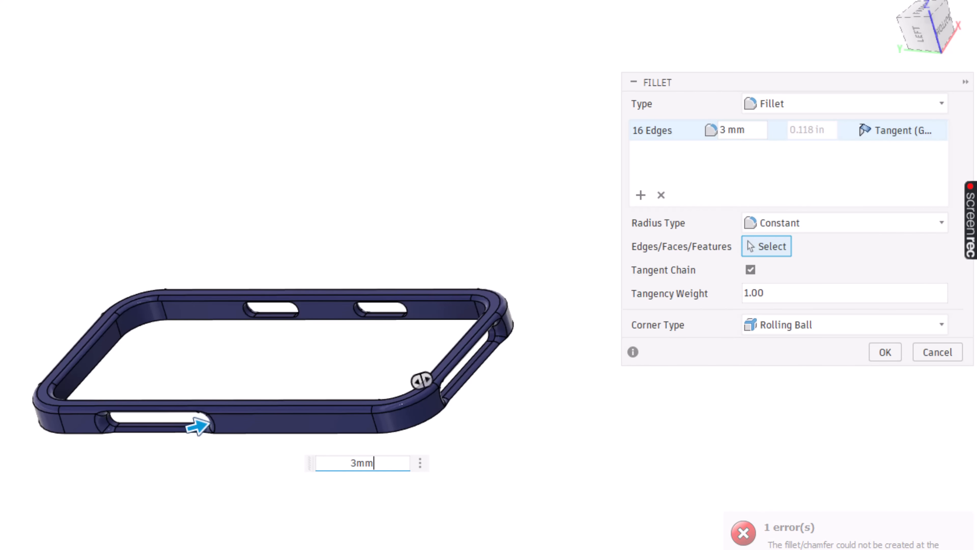
middle_click_drag(616, 447, 513, 498, "shift")
left_click(872, 353)
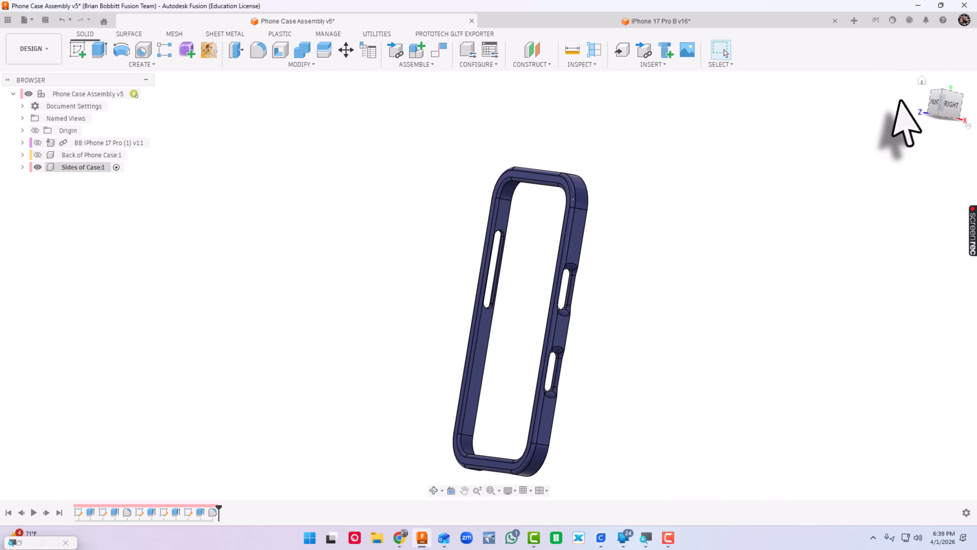
Show the iPhone and Back of Phone Case alongside Sides of Case, and activate the top-level Phone Case Assembly
left_click(922, 81)
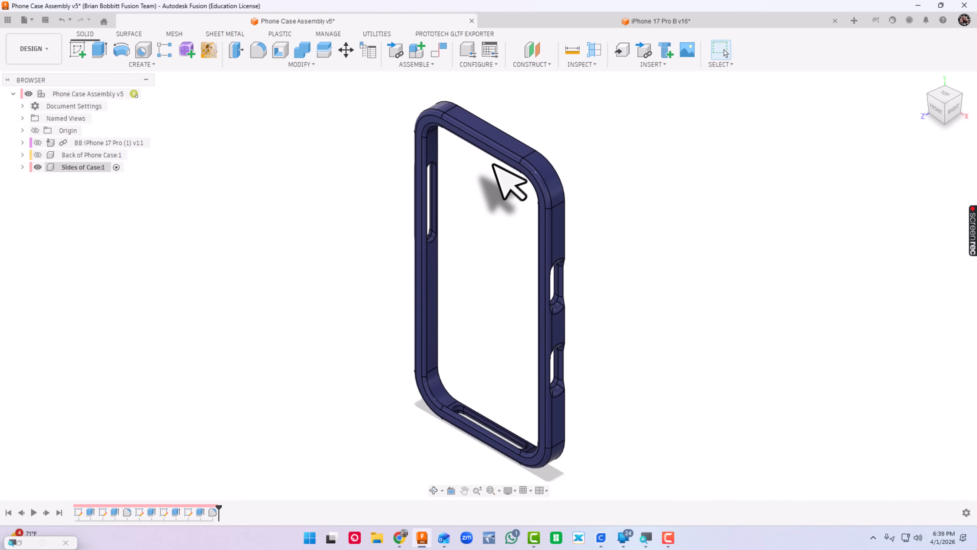
left_click(40, 135)
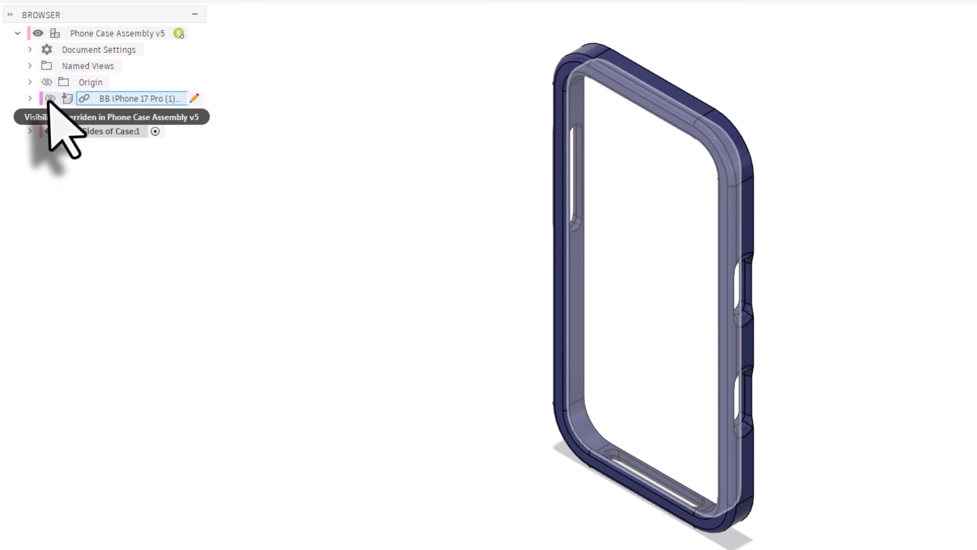
left_click(49, 115)
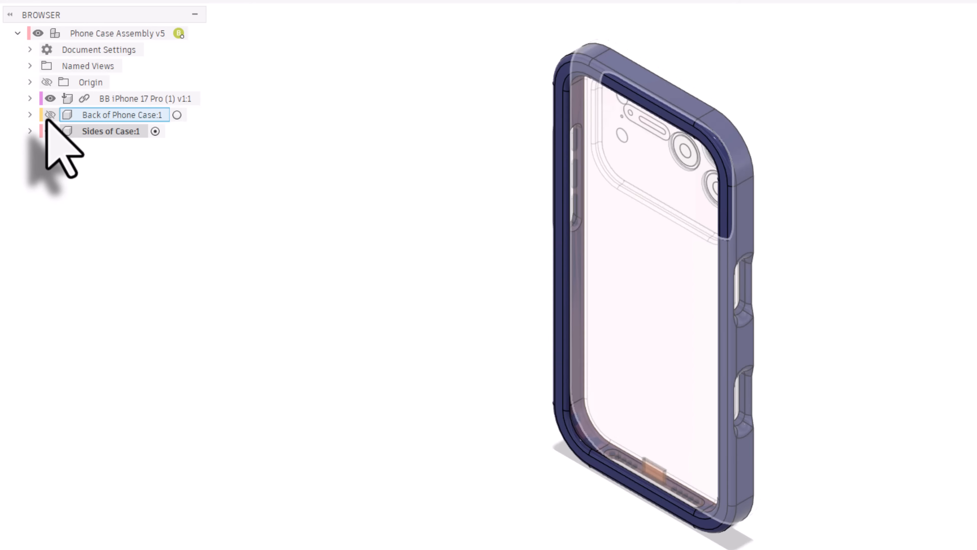
left_click(50, 115)
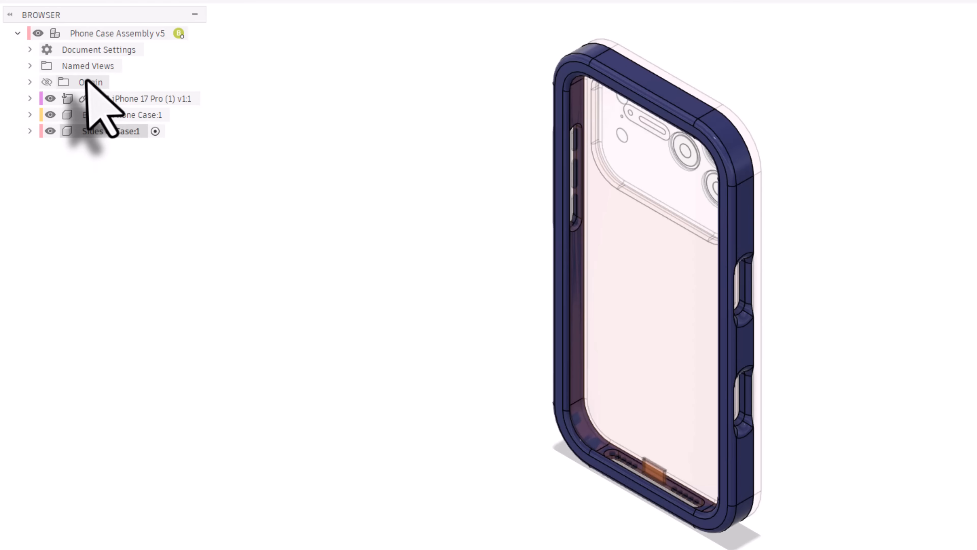
left_click(194, 33)
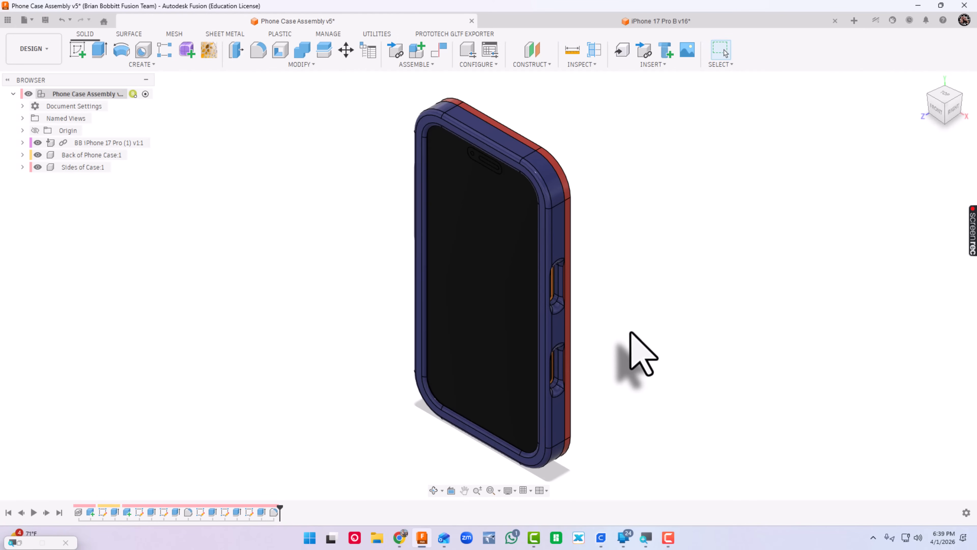
Review the complete case, return to the home view, and save the assembly as a new version described User Saved
middle_click_drag(628, 266, 648, 236, "shift")
left_click(923, 82)
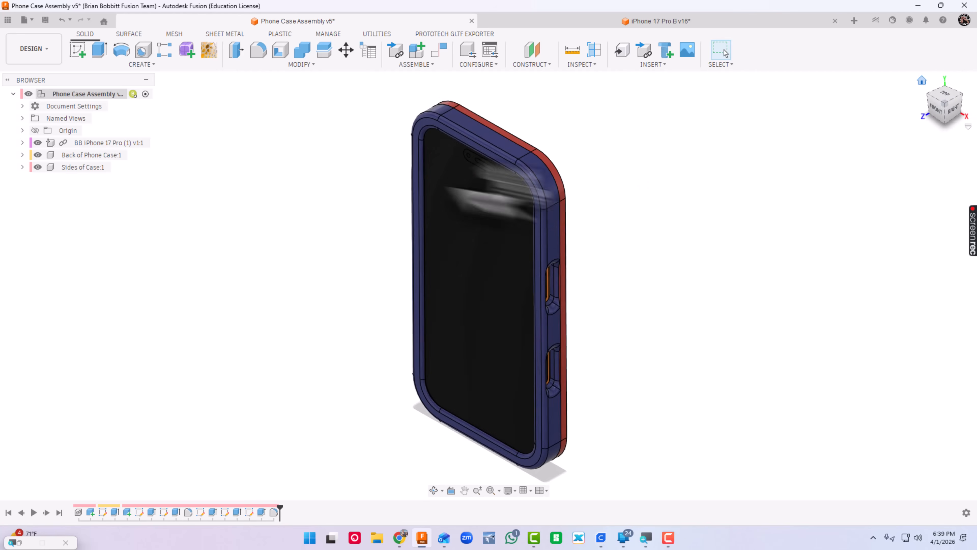
left_click(44, 21)
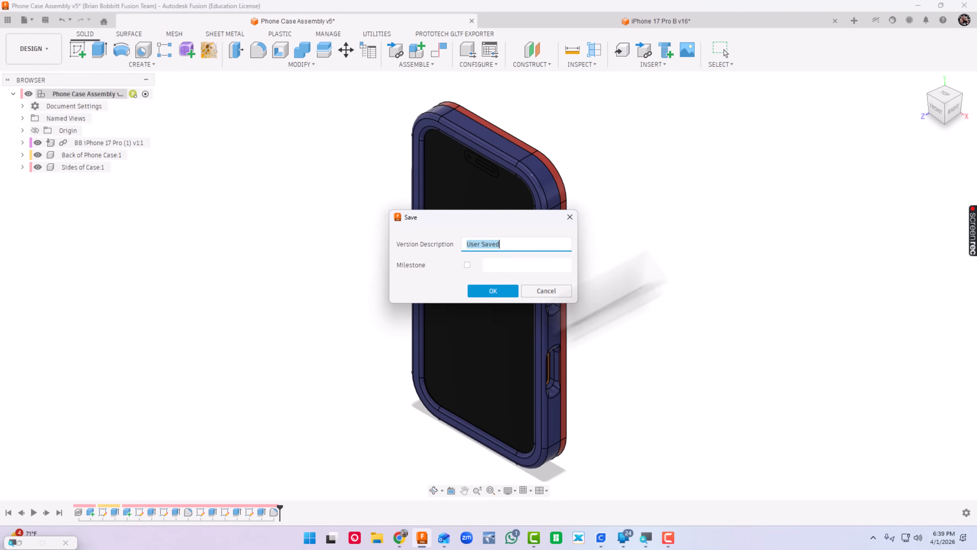
left_click(494, 291)
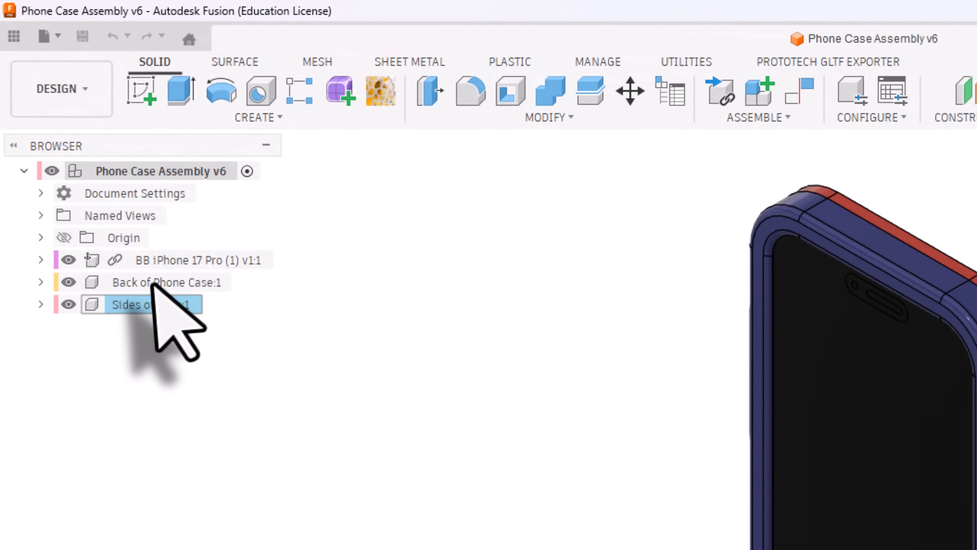
Try to save the Back of Phone Case component as a 3MF mesh file in the Downloads/Phone Case folder
right_click(96, 180)
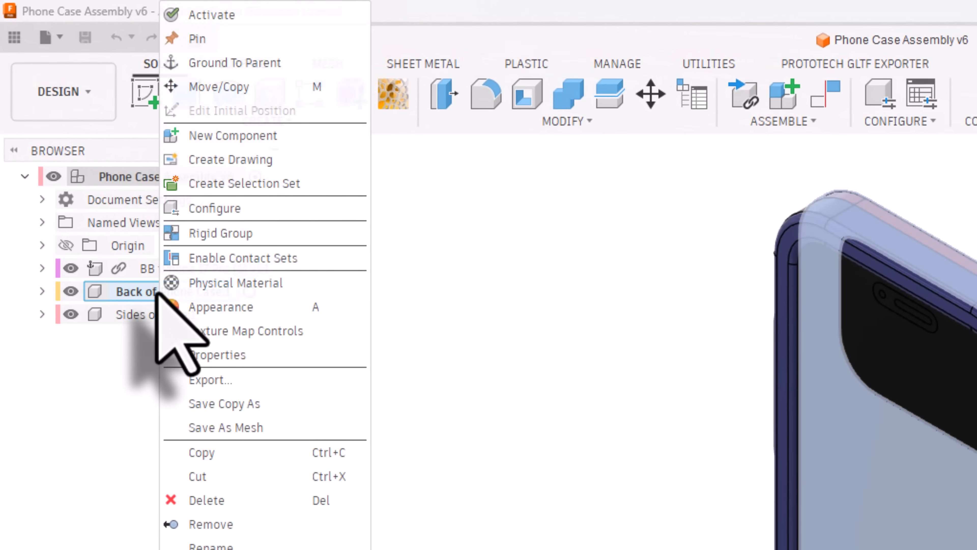
left_click(196, 425)
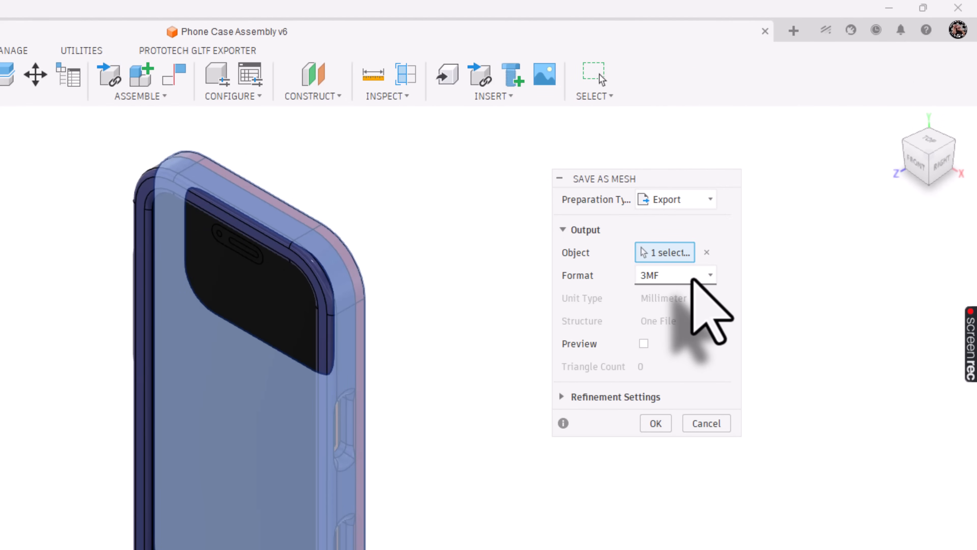
left_click(670, 423)
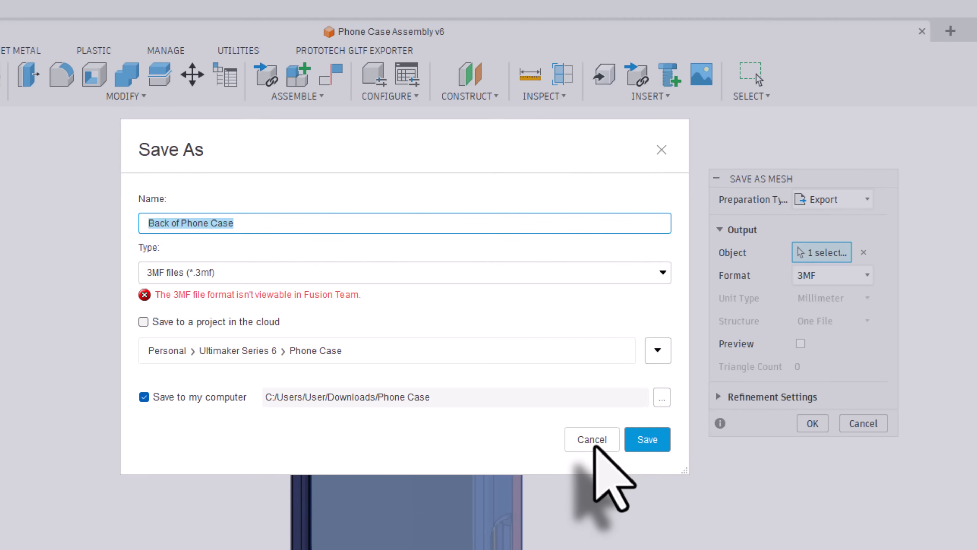
left_click(592, 441)
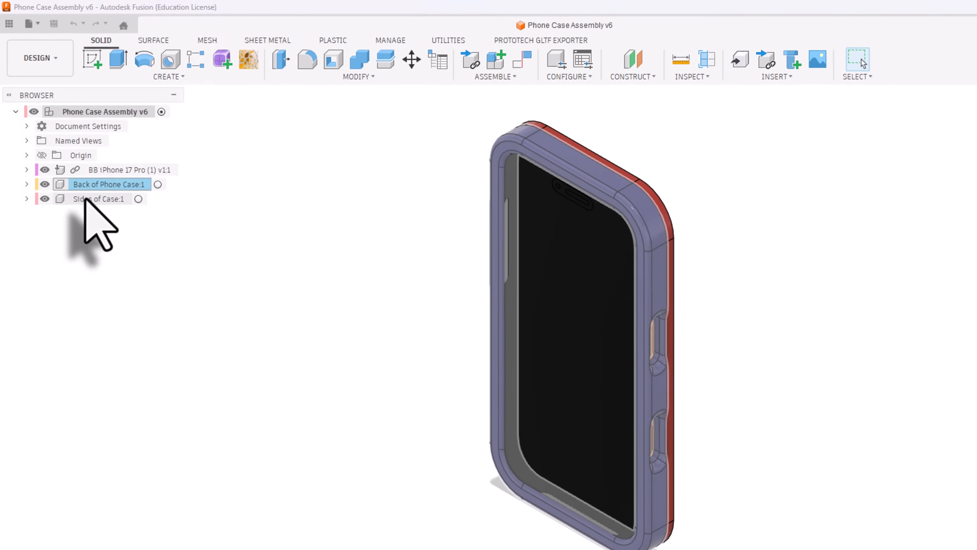
Try to save the Sides of Case component as a 3MF mesh file in the Downloads/Phone Case folder
right_click(85, 200)
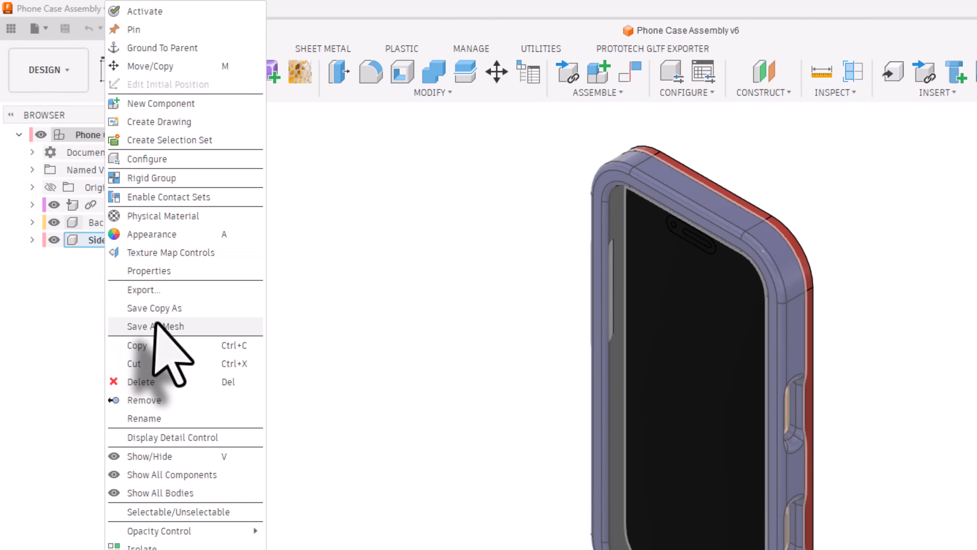
left_click(155, 327)
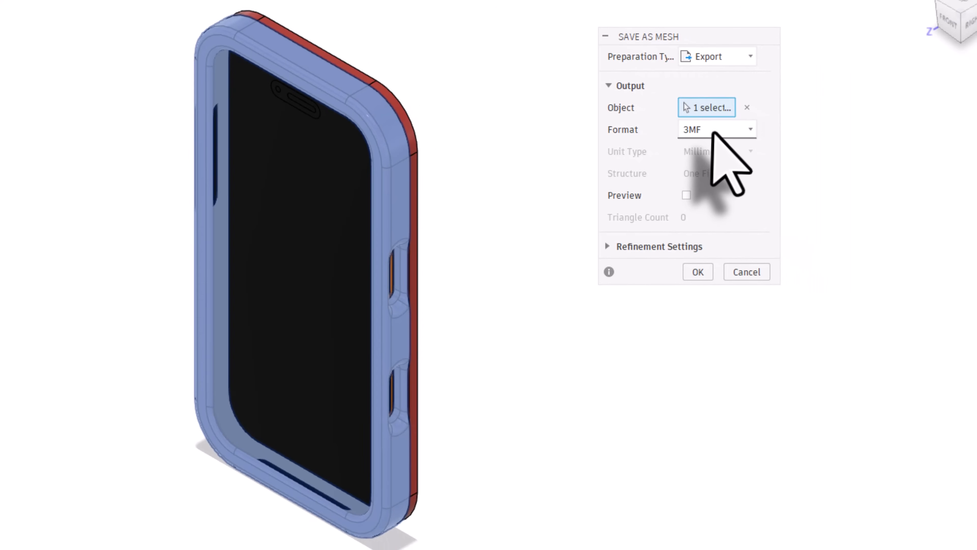
left_click(700, 272)
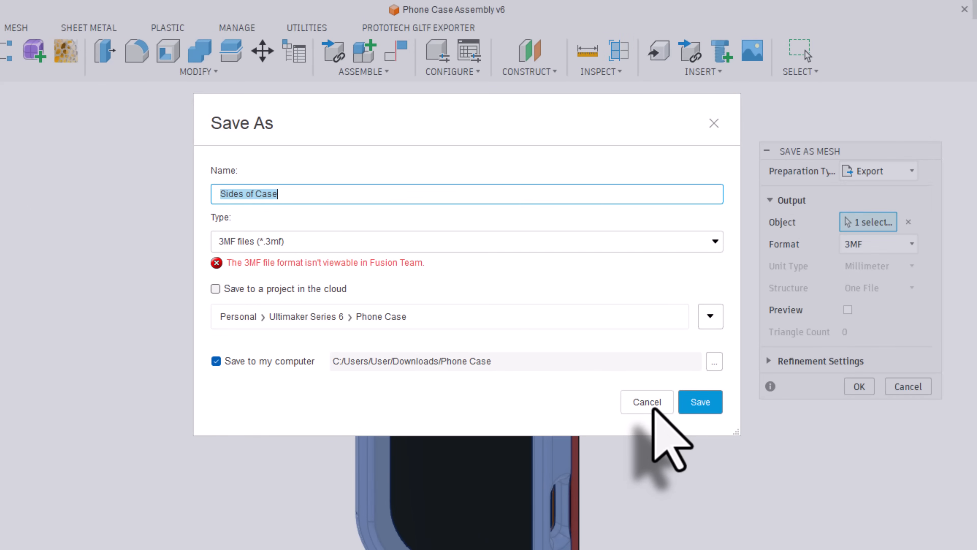
left_click(654, 400)
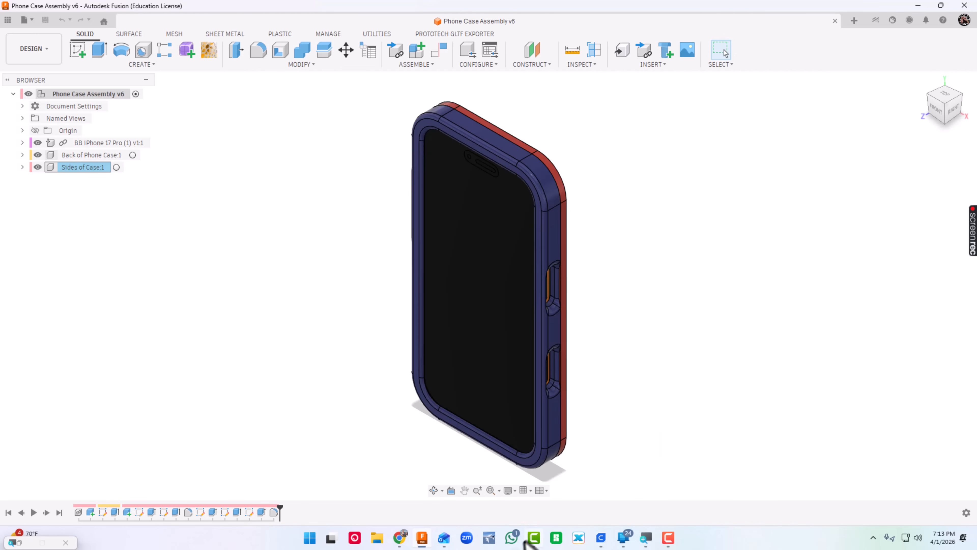
Switch to UltiMaker Cura
left_click(603, 540)
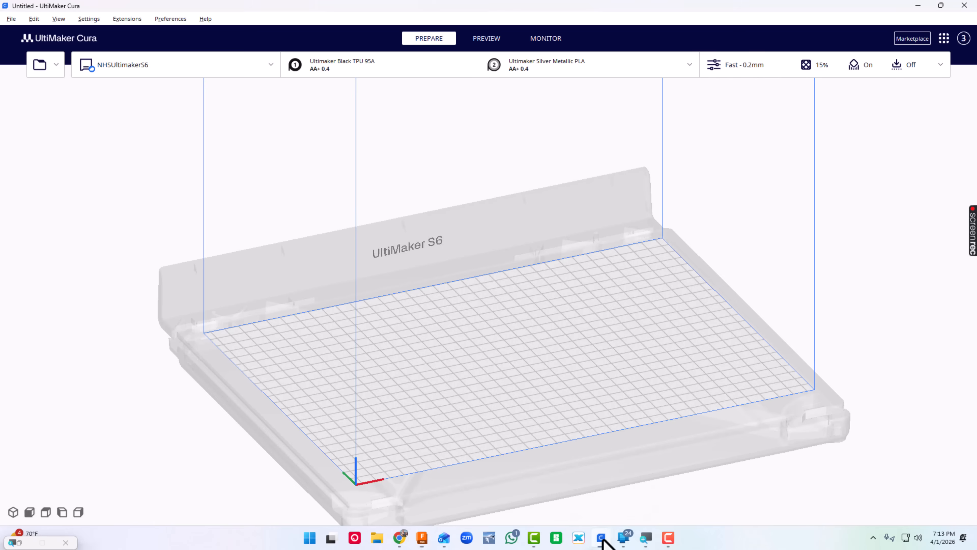